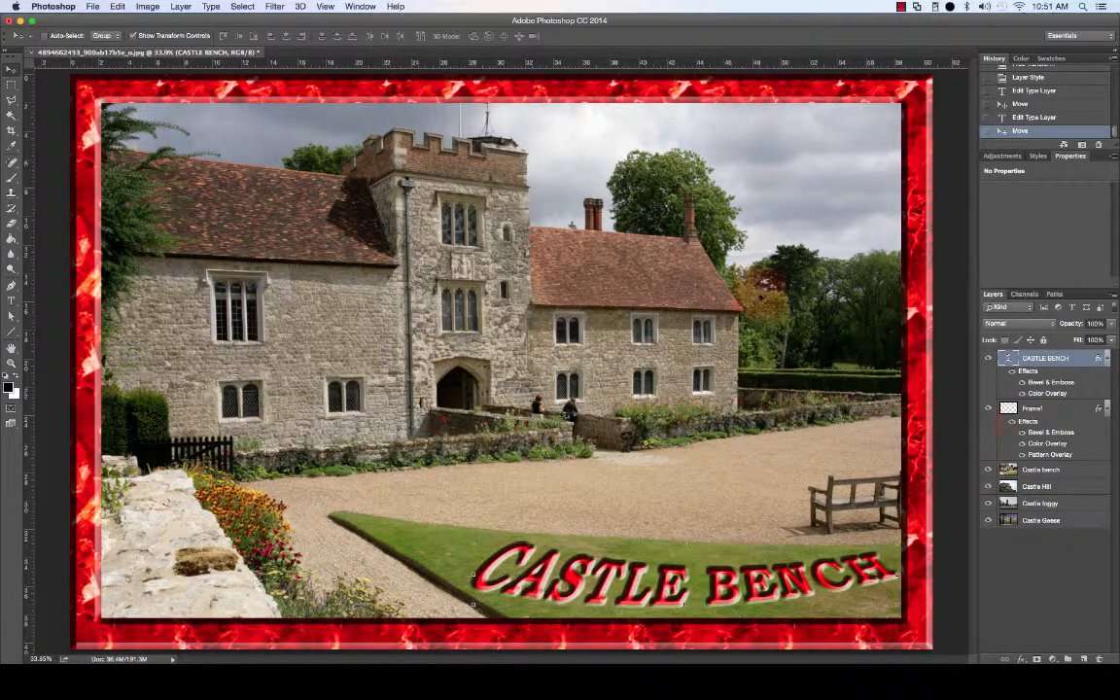
# - Hide the Castle bench photo layer and the CASTLE BENCH text layer so the Castle Hill photo shows
pyautogui.click(737, 385)
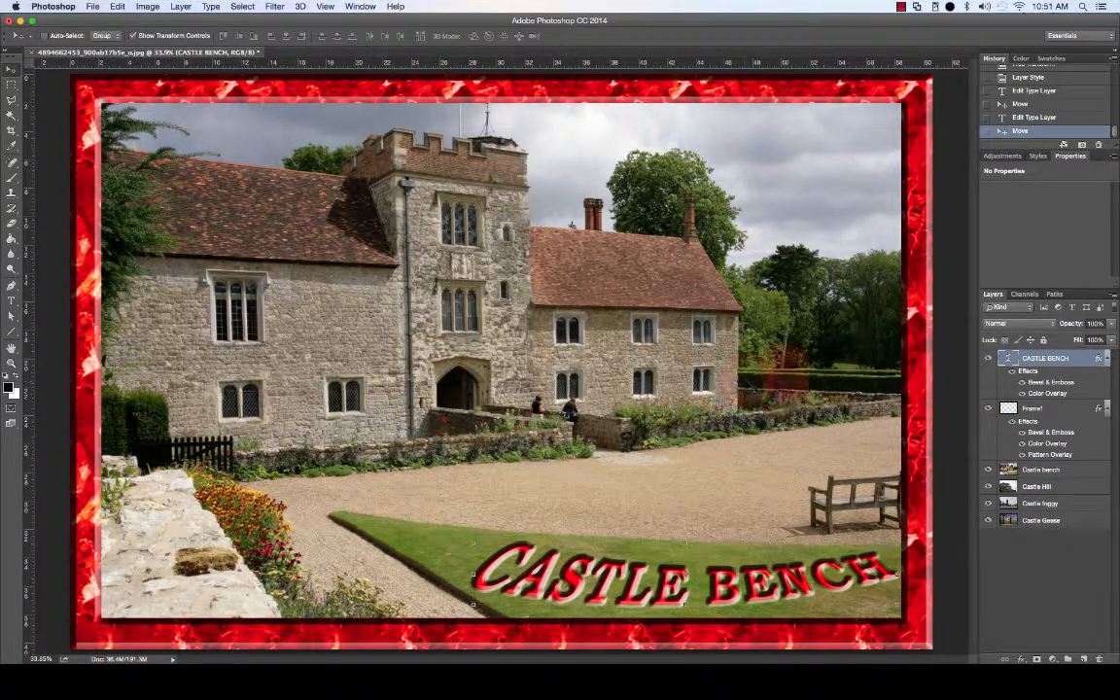
pyautogui.click(969, 392)
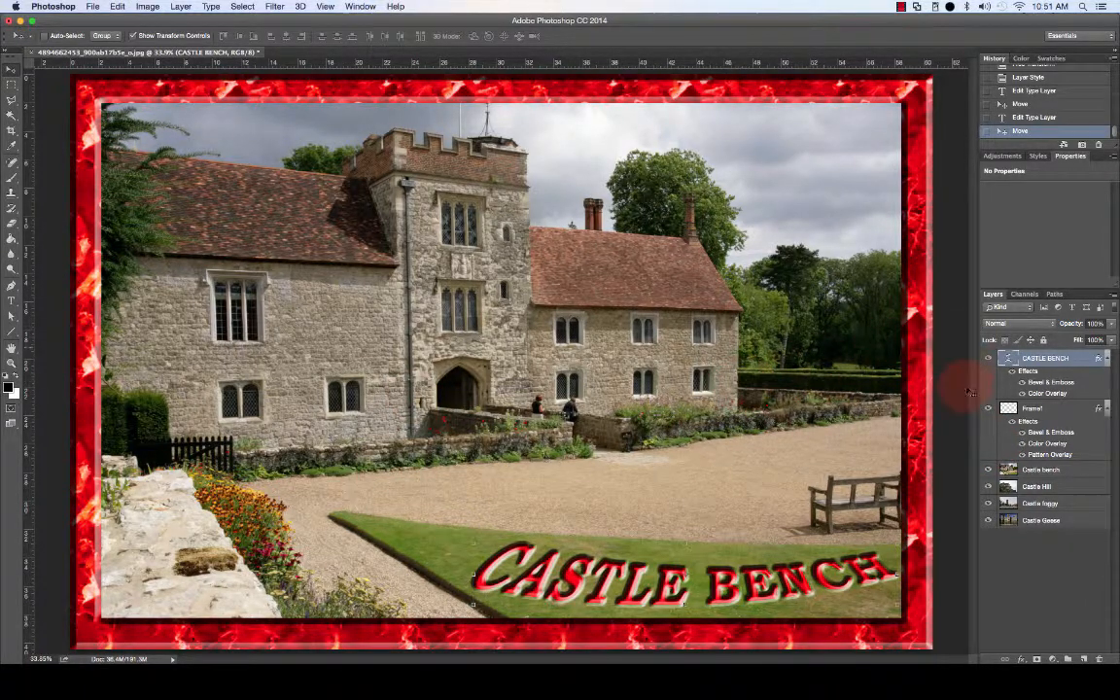
pyautogui.click(988, 471)
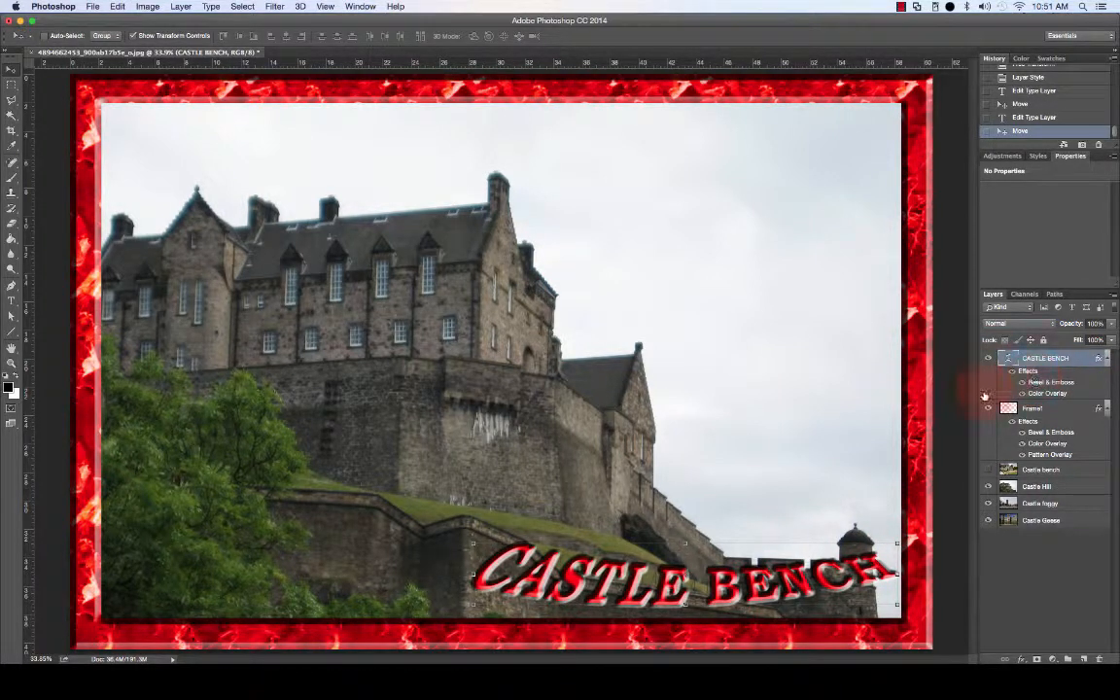
pyautogui.click(987, 359)
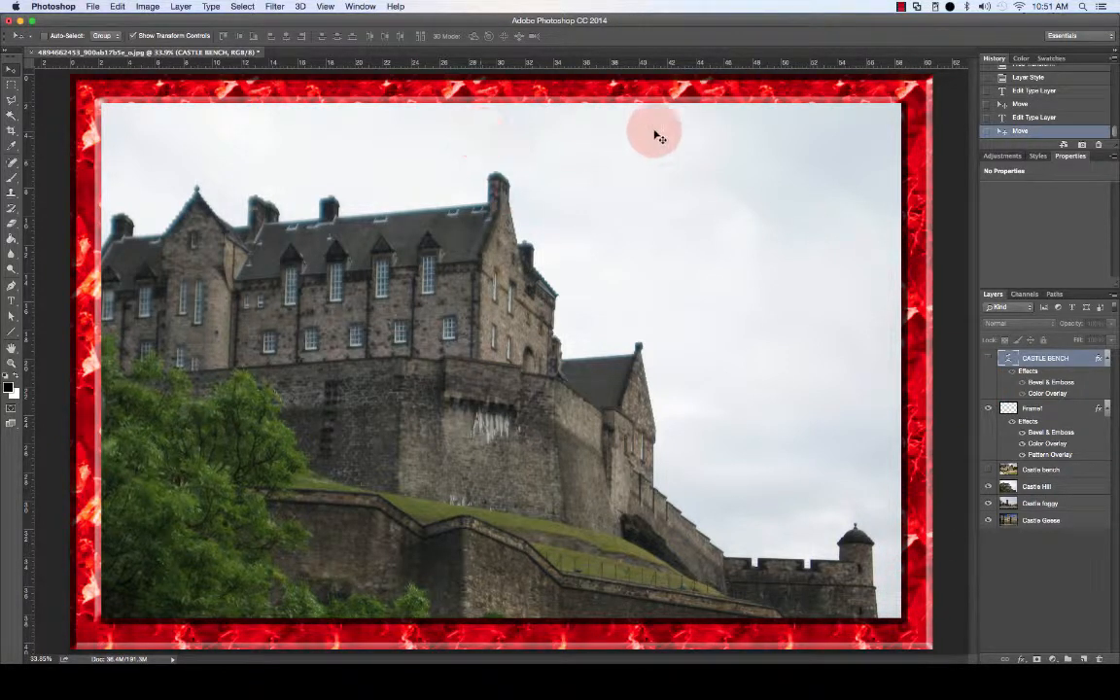
pyautogui.click(1038, 411)
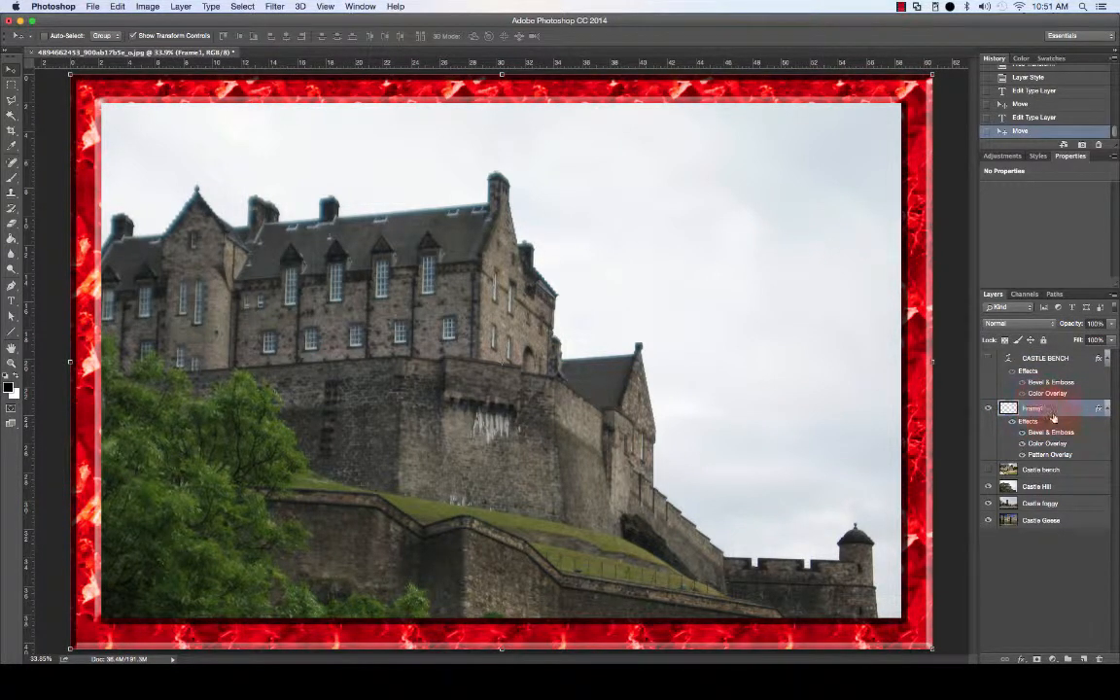
pyautogui.rightClick(1057, 409)
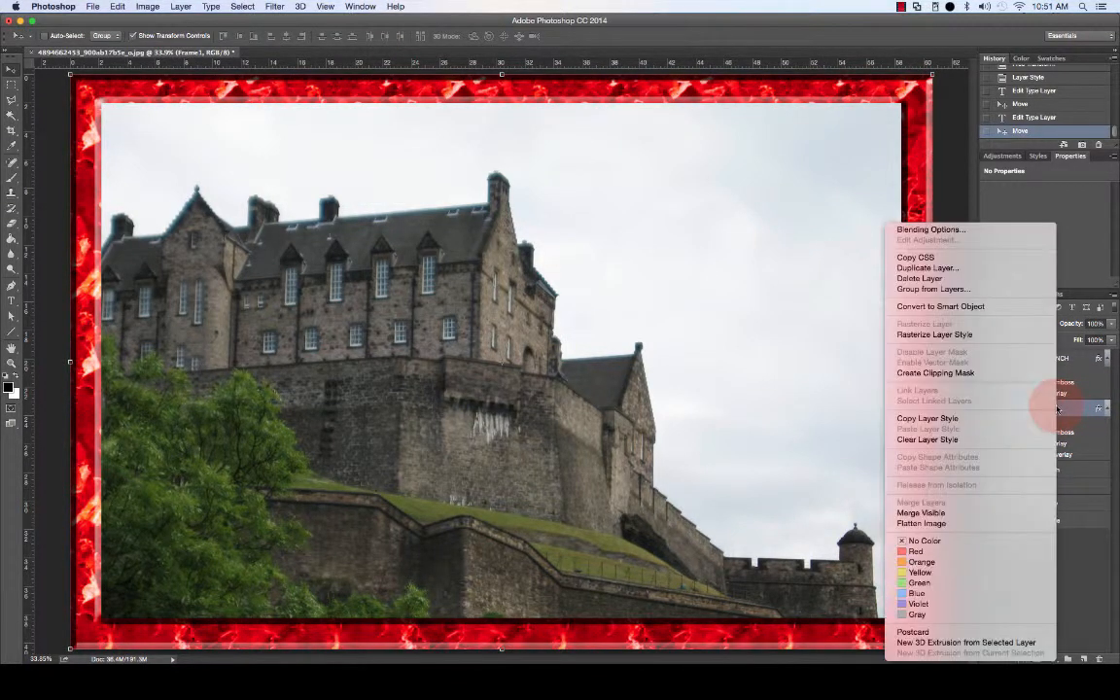
pyautogui.click(1071, 414)
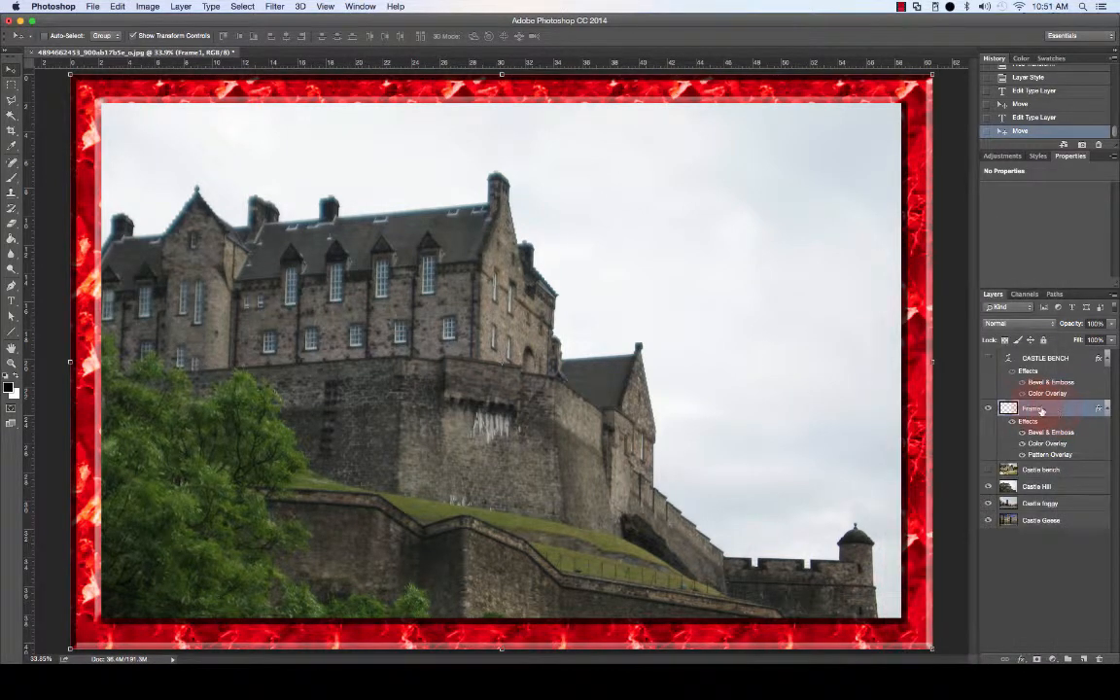
pyautogui.rightClick(1066, 410)
pyautogui.rightClick(1101, 412)
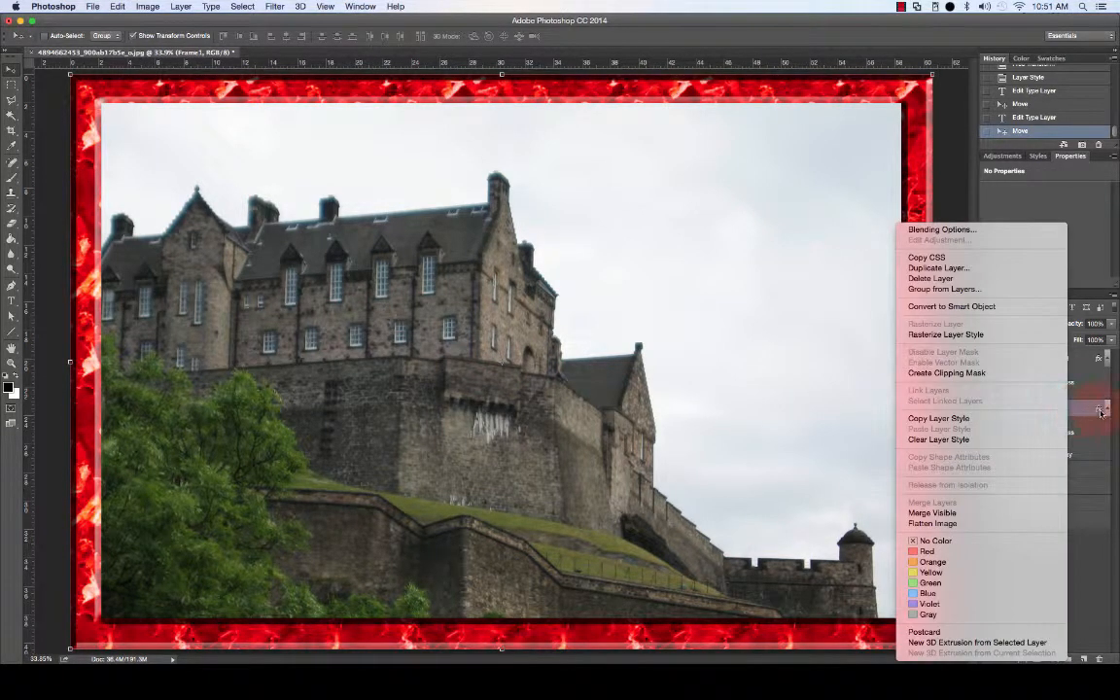
pyautogui.click(1086, 412)
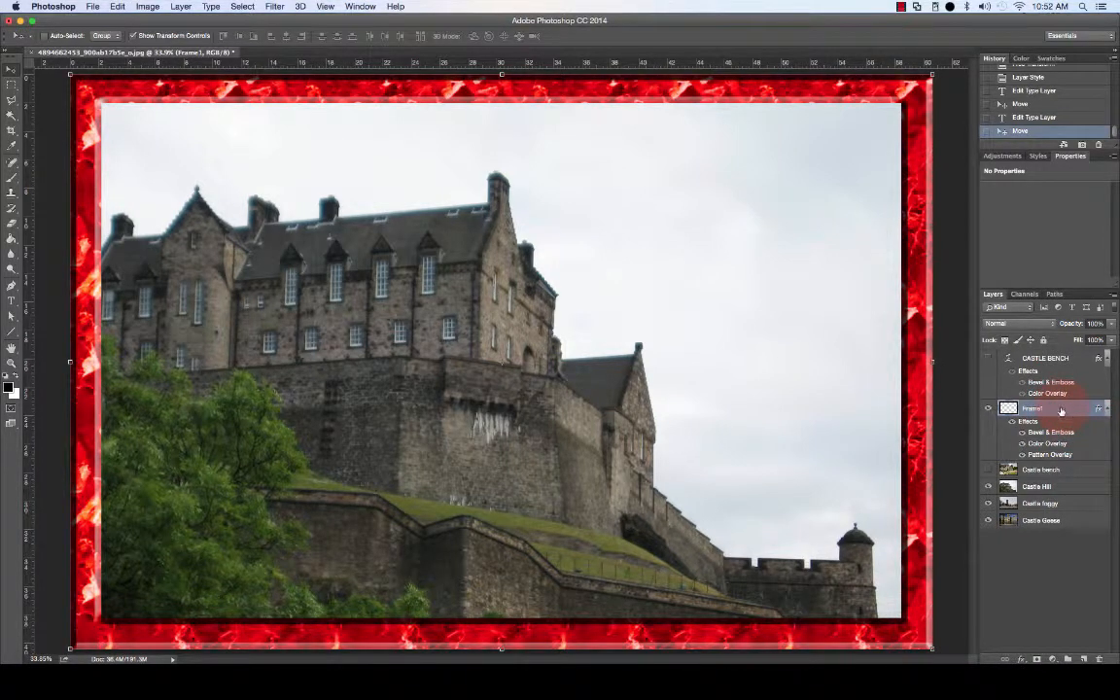
# - Duplicate the Frame1 layer as Frame2 and hide the original Frame1 layer
pyautogui.rightClick(1059, 412)
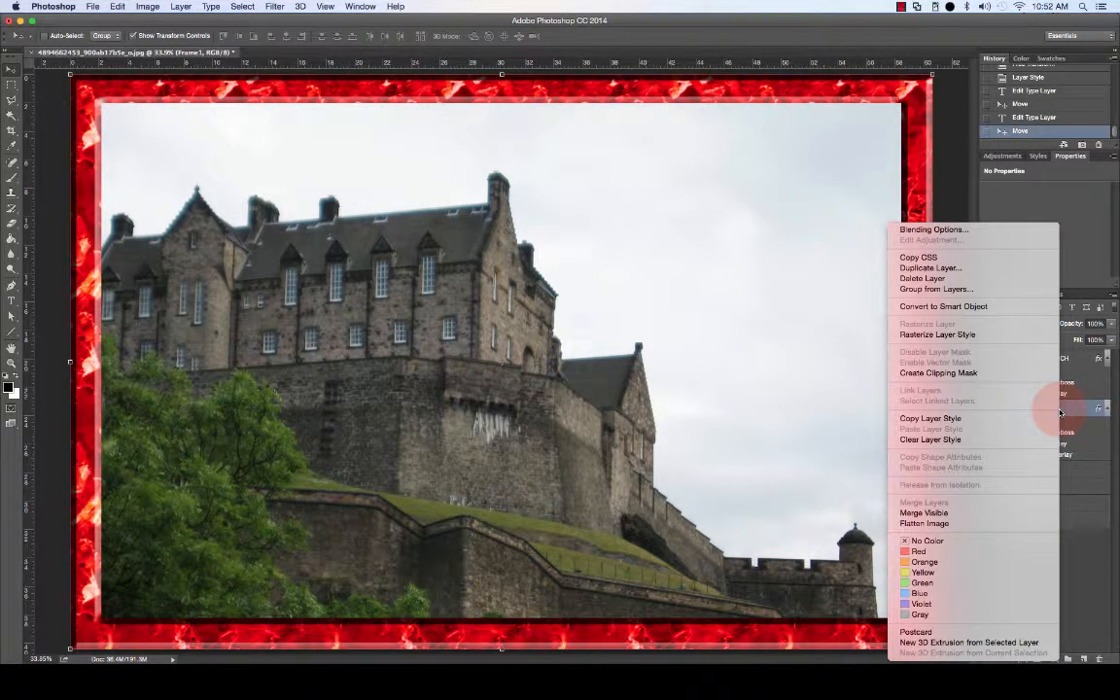
pyautogui.click(942, 272)
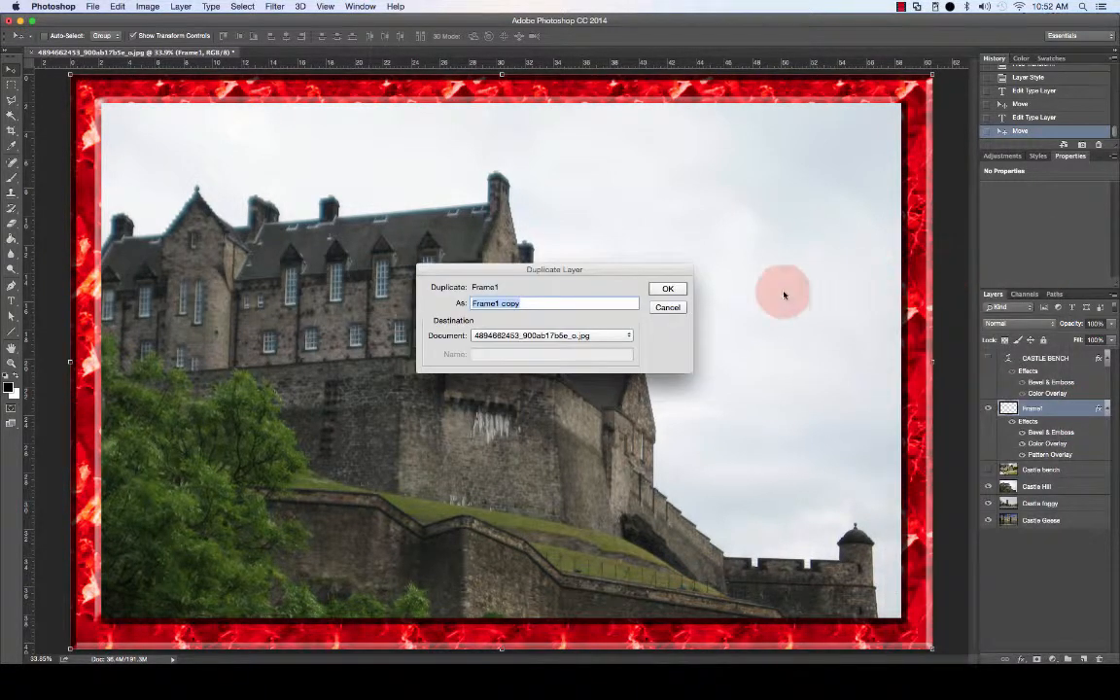
pyautogui.click(534, 304)
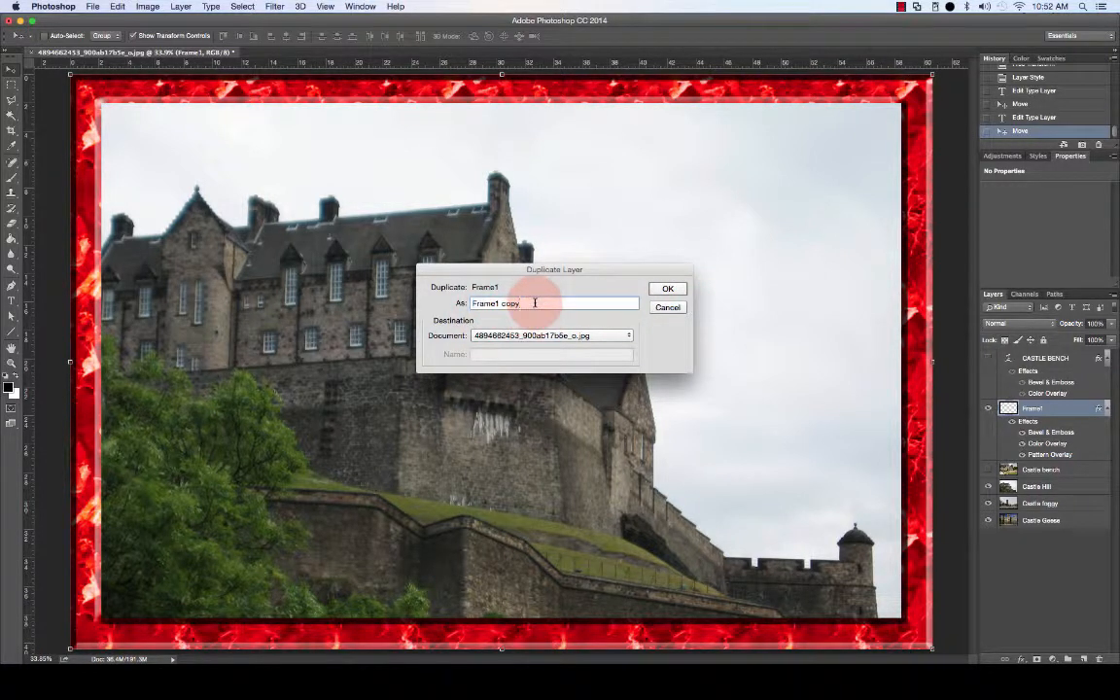
pyautogui.press('BackSpace')
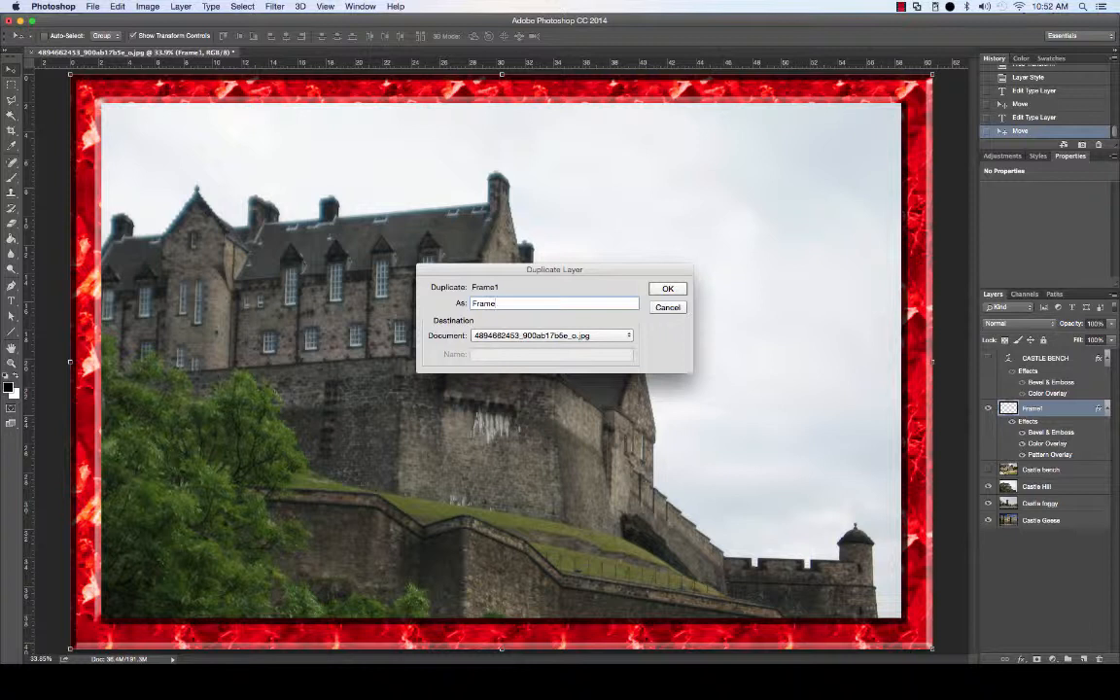
pyautogui.write('2')
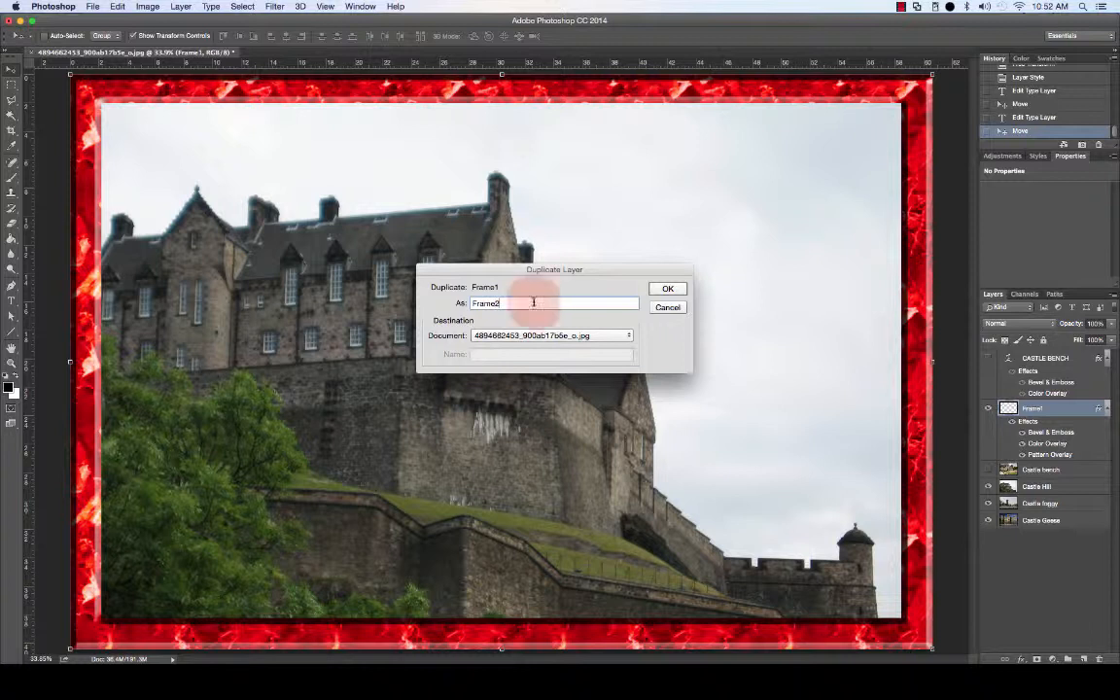
pyautogui.click(668, 289)
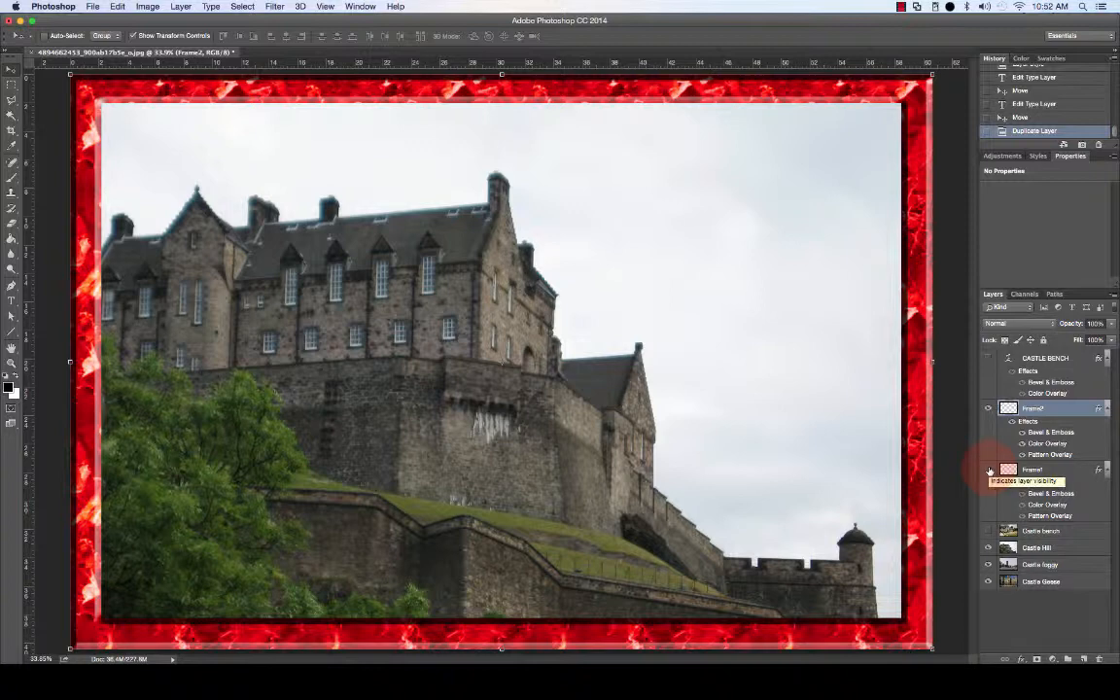
pyautogui.click(988, 469)
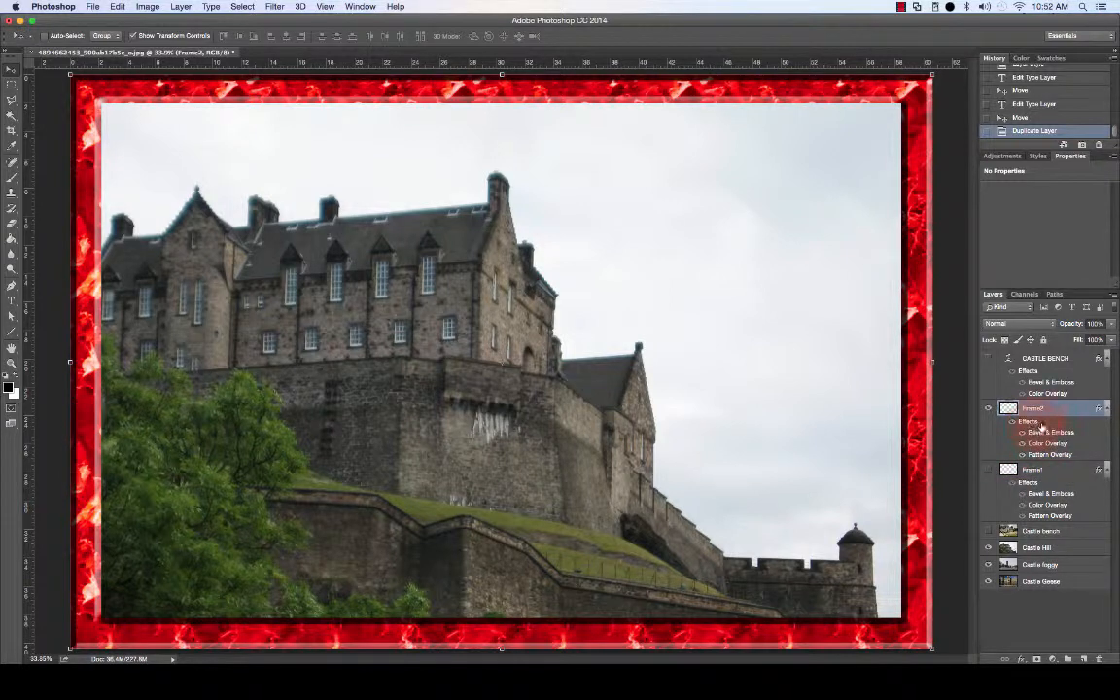
# - Restyle Frame2 by disabling its Color Overlay and switching its Pattern Overlay to the grainy gold-brown pattern at a smaller scale
pyautogui.doubleClick(1029, 424)
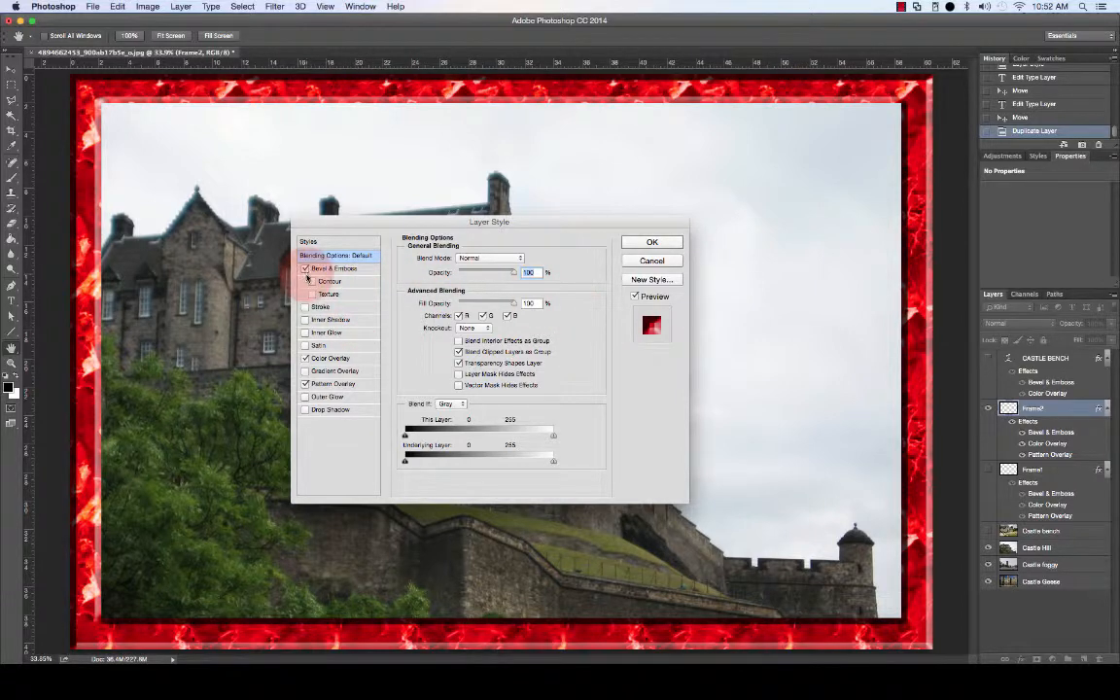
pyautogui.click(305, 358)
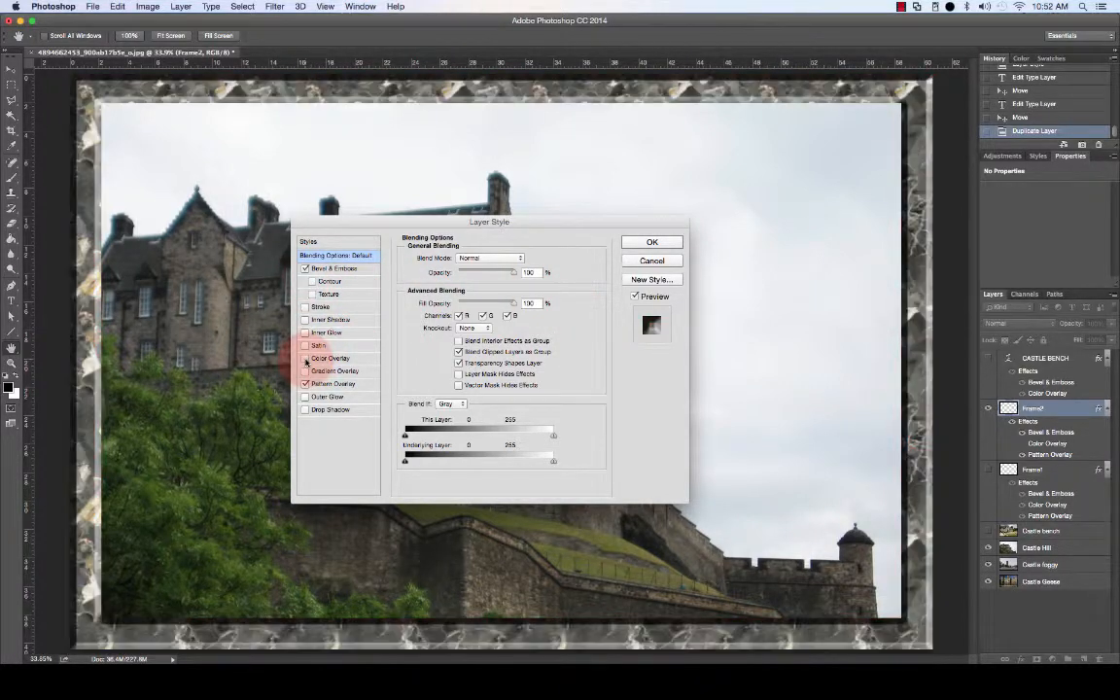
pyautogui.click(335, 384)
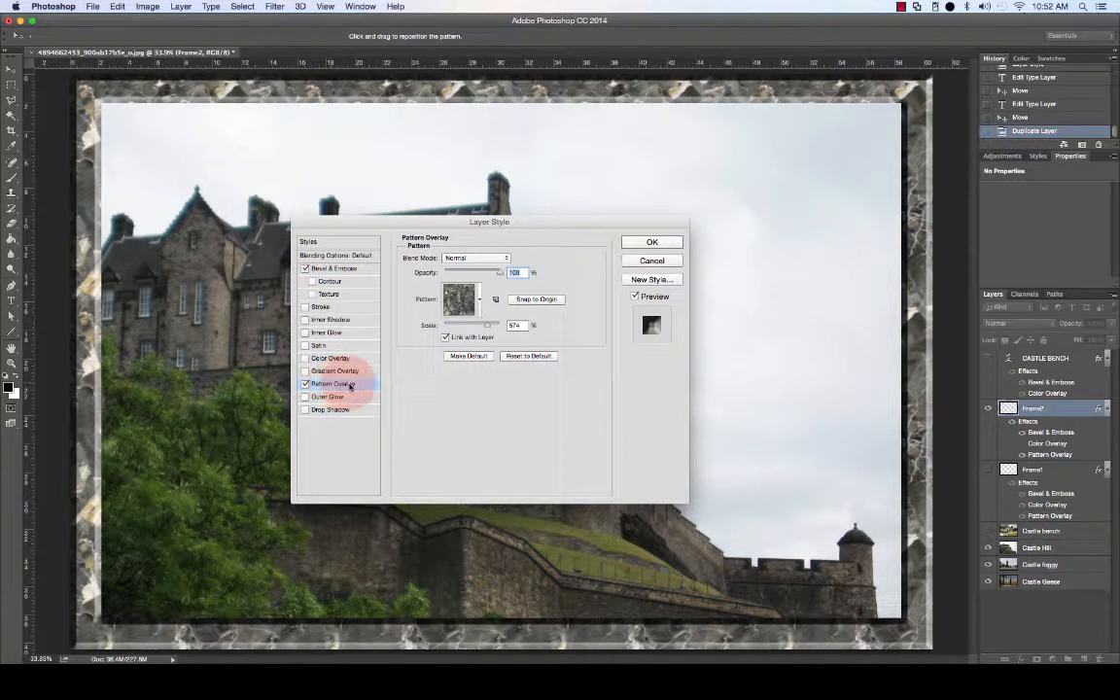
pyautogui.click(479, 302)
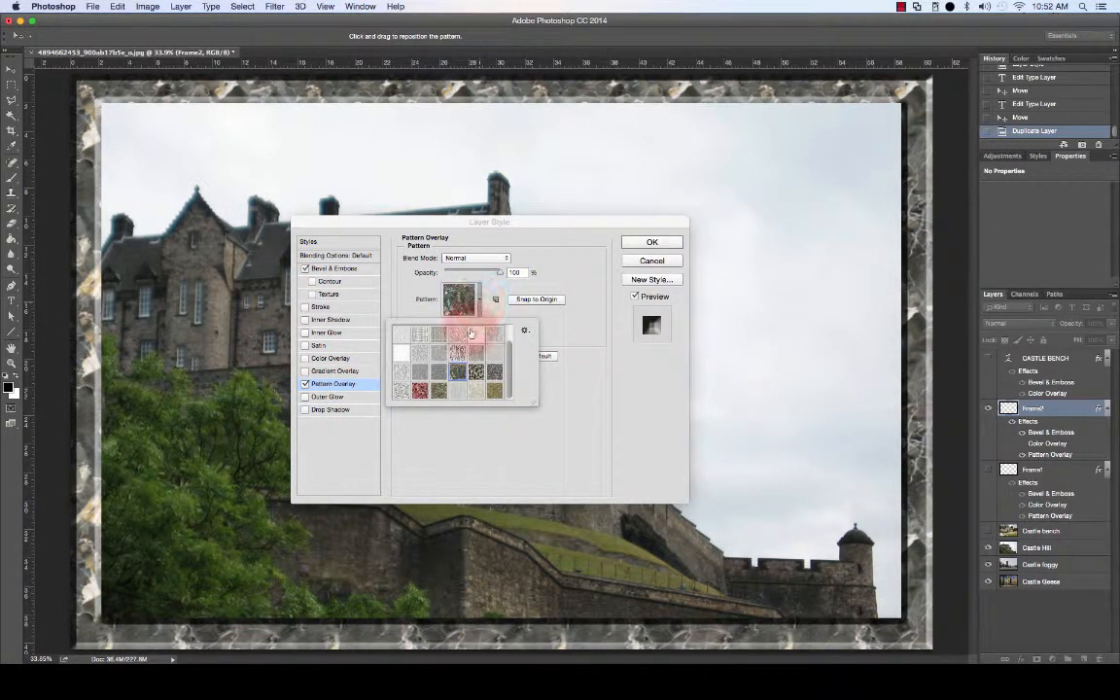
pyautogui.click(495, 391)
pyautogui.click(580, 387)
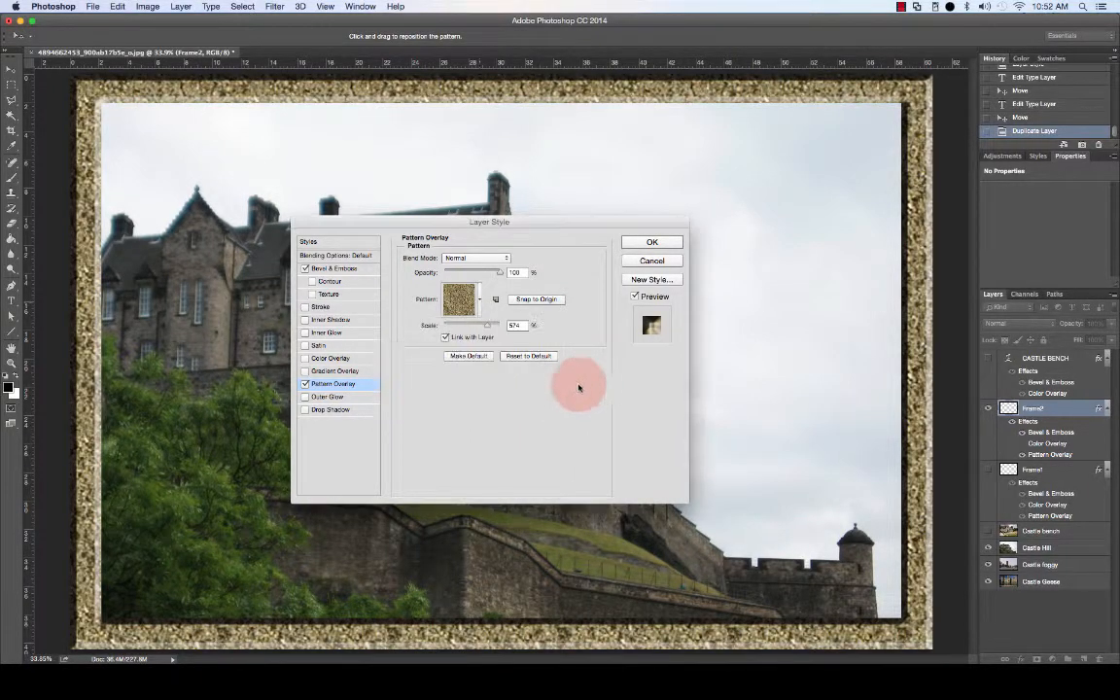
pyautogui.moveTo(486, 328)
pyautogui.mouseDown()
pyautogui.moveTo(461, 320)
pyautogui.moveTo(497, 325)
pyautogui.moveTo(476, 326)
pyautogui.mouseUp()
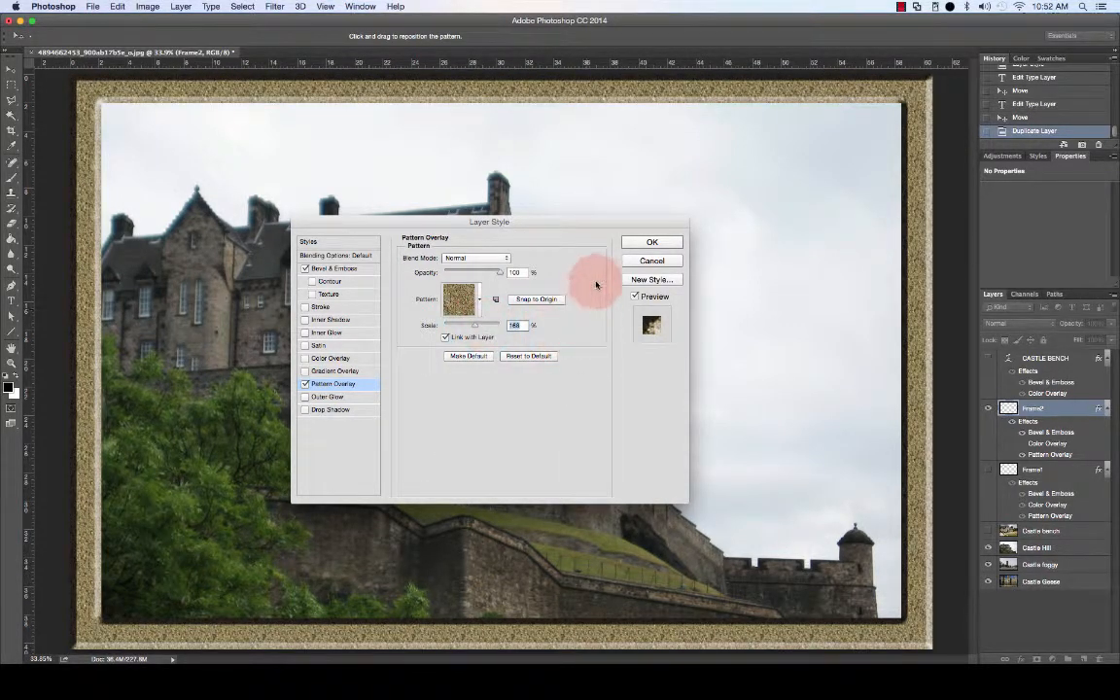
pyautogui.click(648, 243)
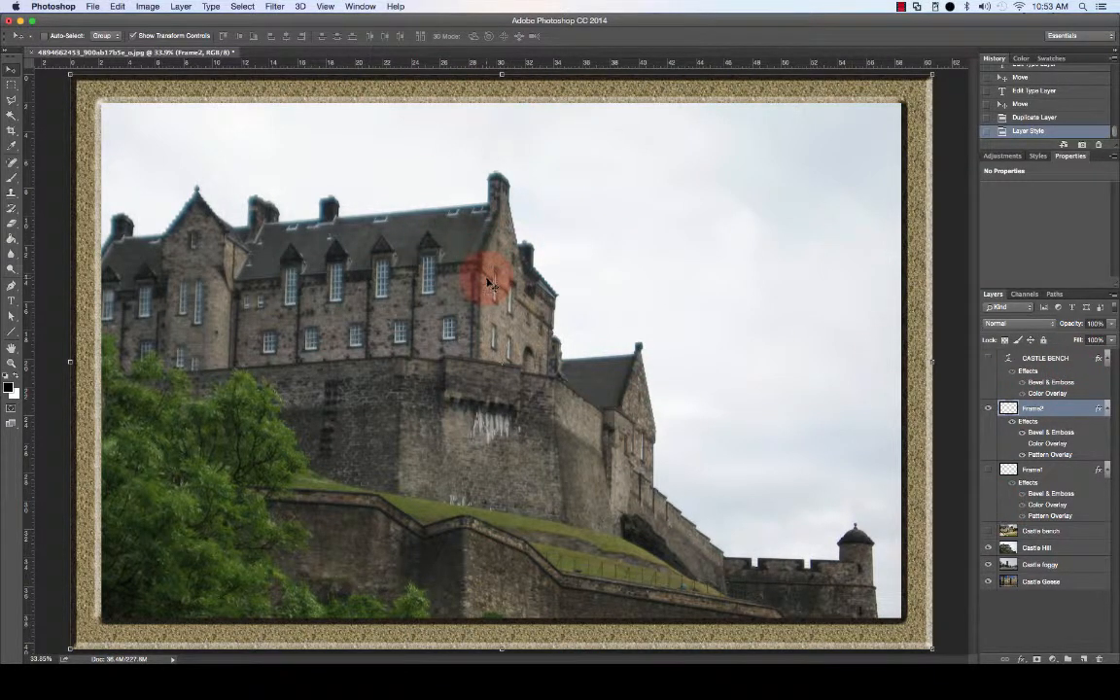
# - Duplicate the CASTLE BENCH text layer and place the visible copy across the sky in the upper right of the photo
pyautogui.click(1037, 361)
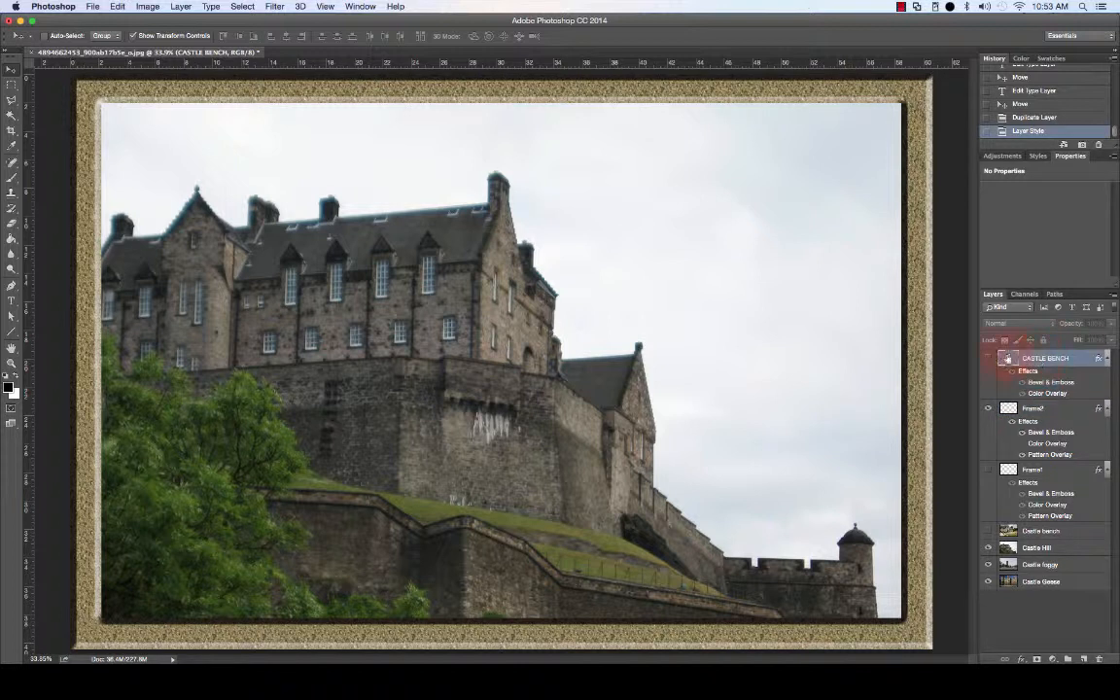
pyautogui.rightClick(1076, 361)
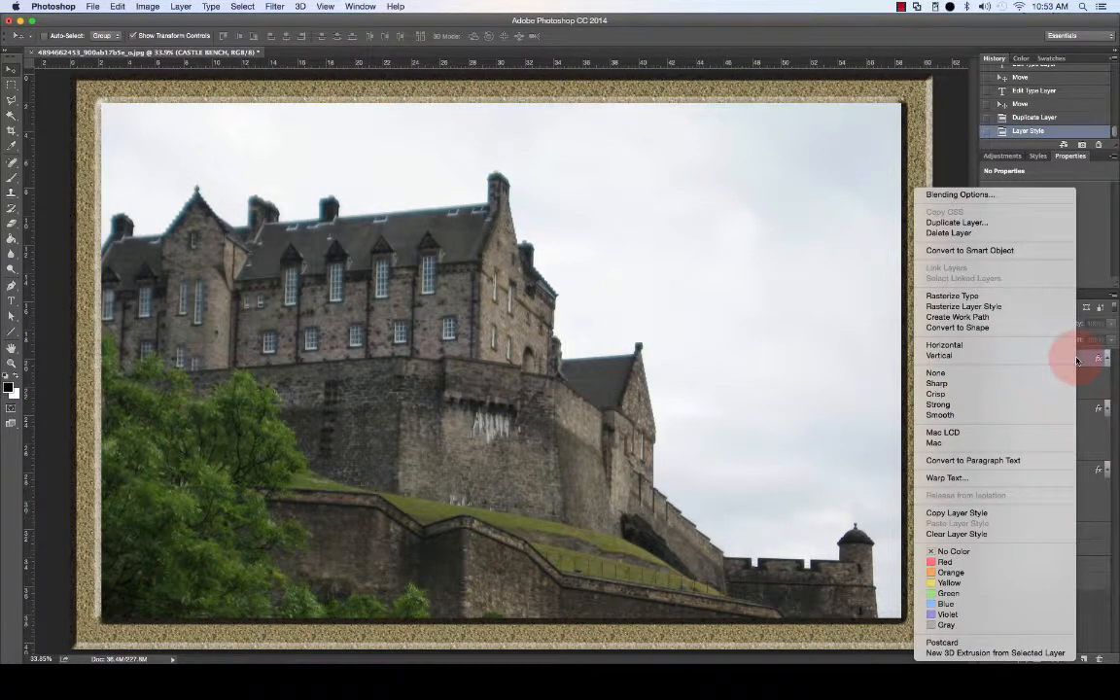
pyautogui.click(958, 223)
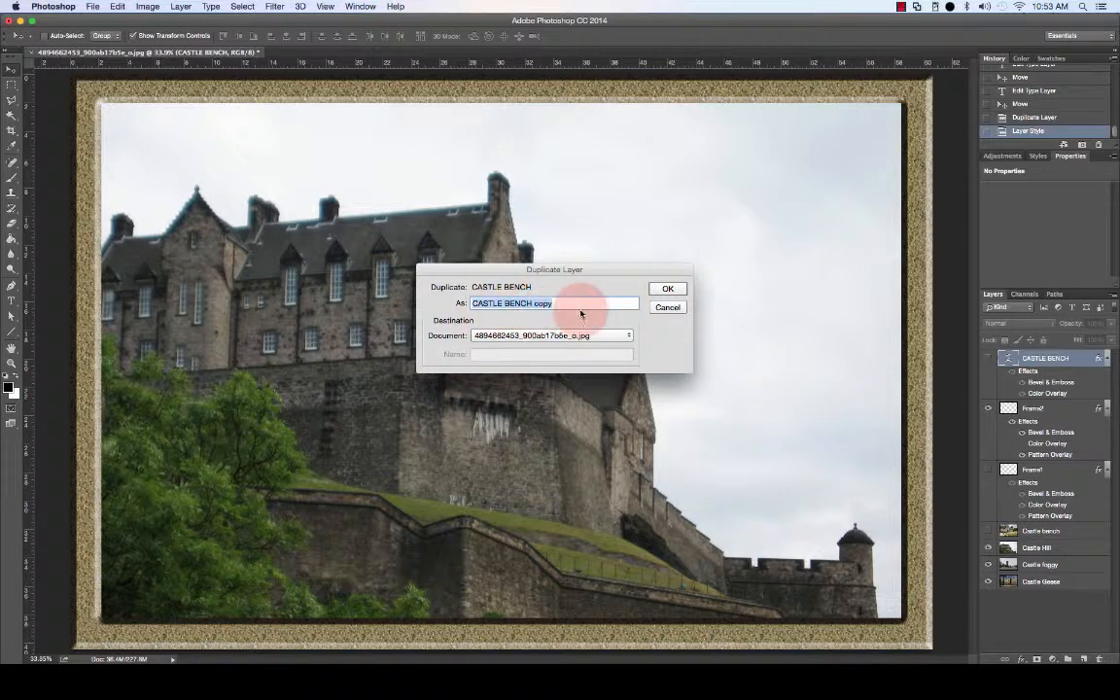
pyautogui.click(668, 288)
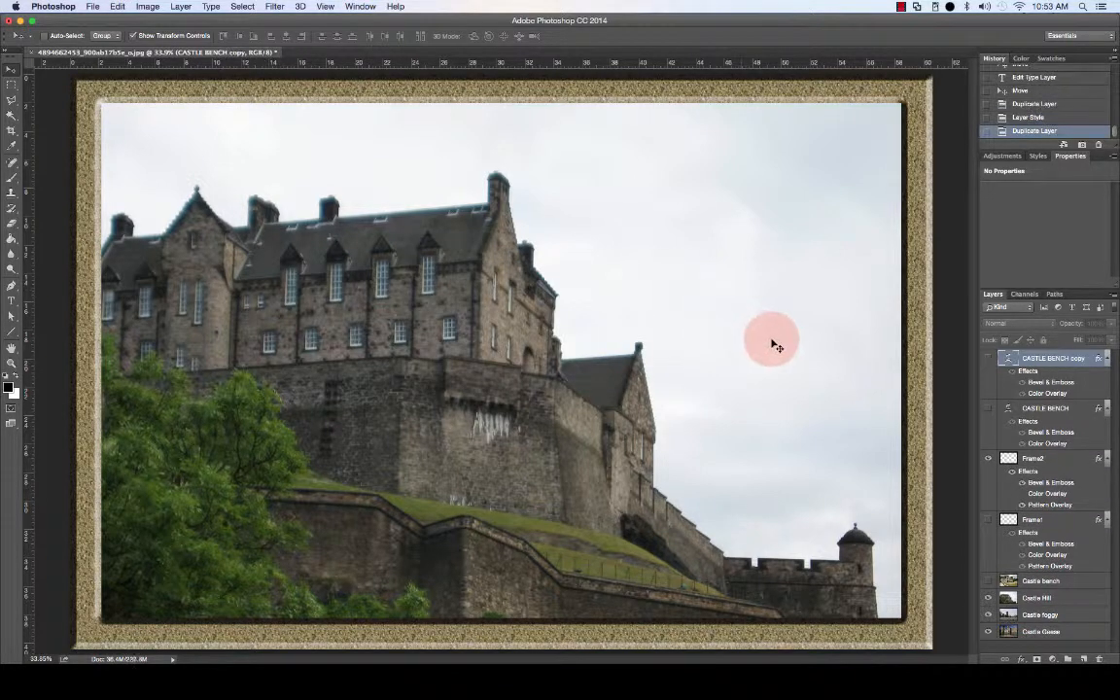
pyautogui.click(989, 358)
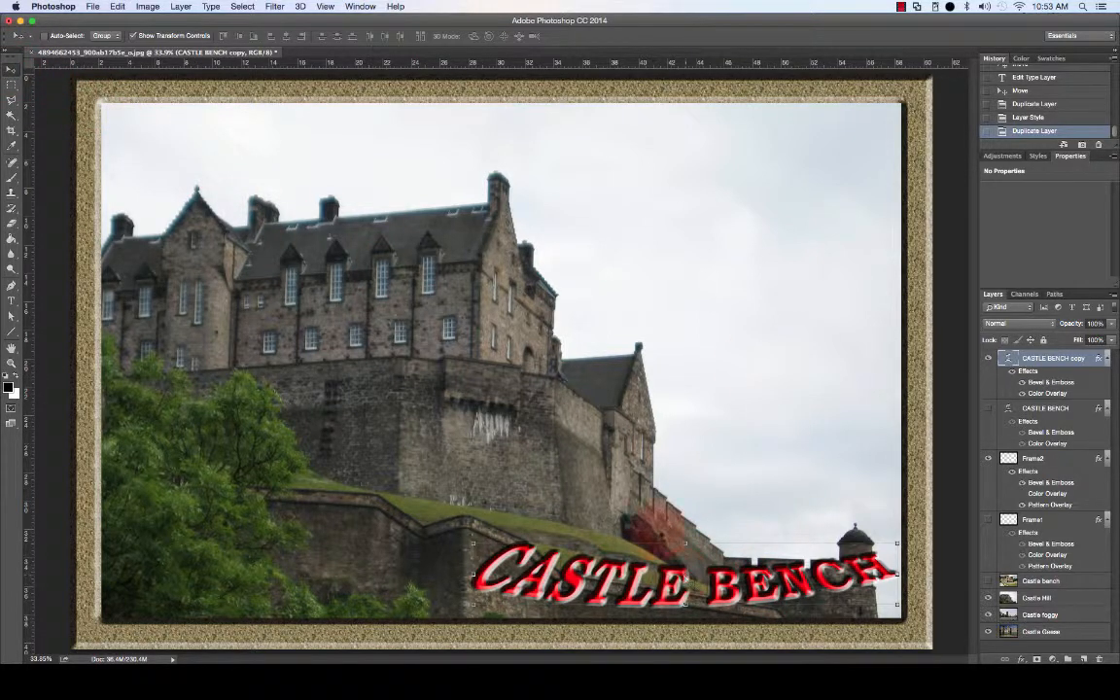
pyautogui.moveTo(657, 584); pyautogui.dragTo(650, 146)
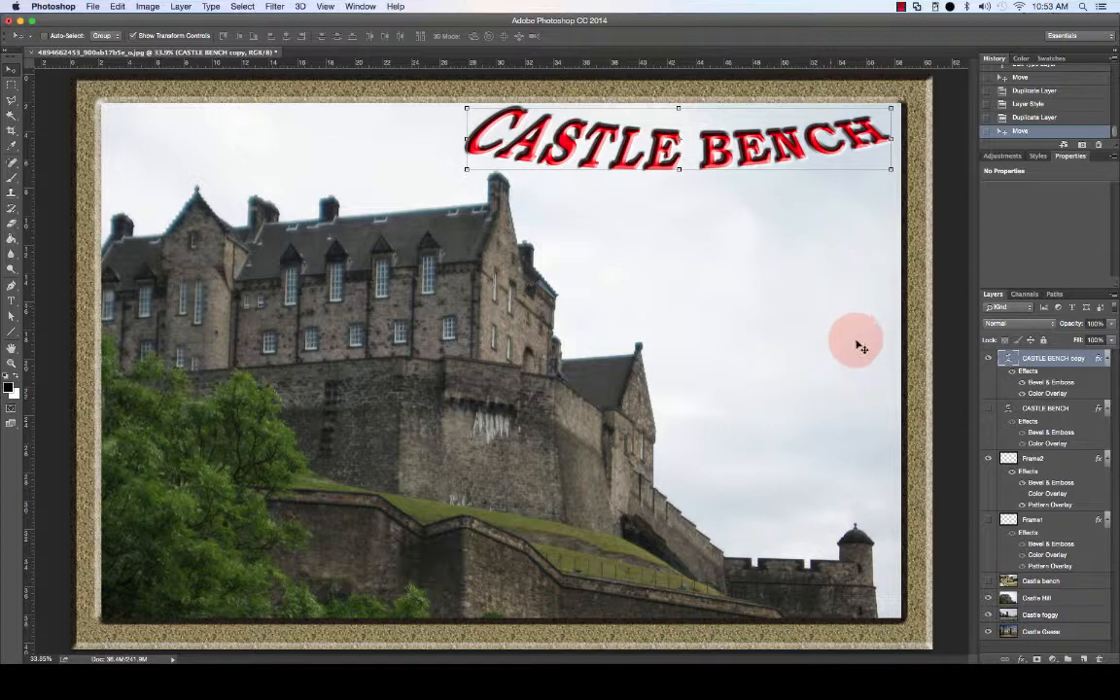
# - Warp the CASTLE BENCH copy as an Arc with bend +33, horizontal distortion -7 and vertical distortion -4, and lower it into the sky
pyautogui.doubleClick(1007, 362)
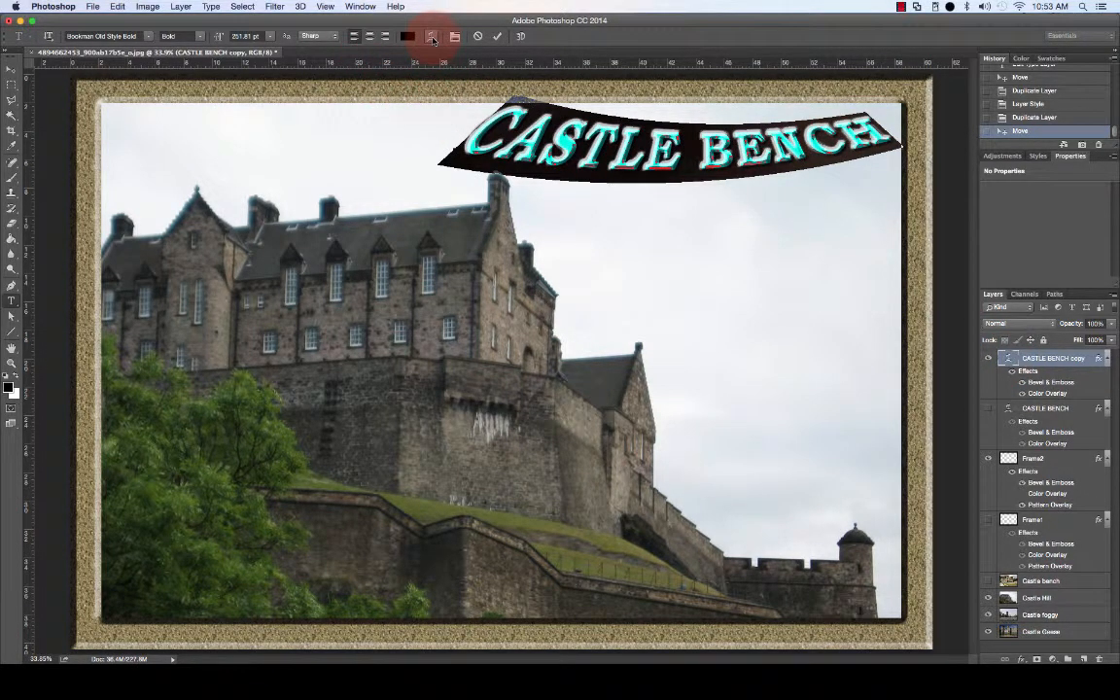
pyautogui.click(433, 37)
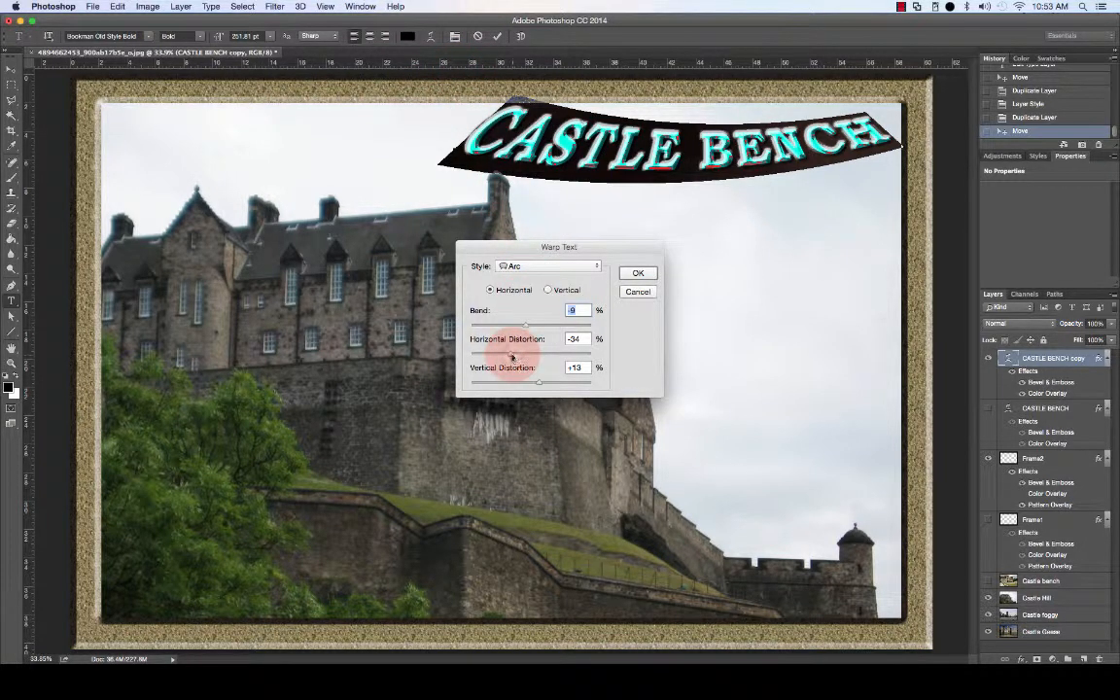
pyautogui.moveTo(511, 354); pyautogui.dragTo(527, 382)
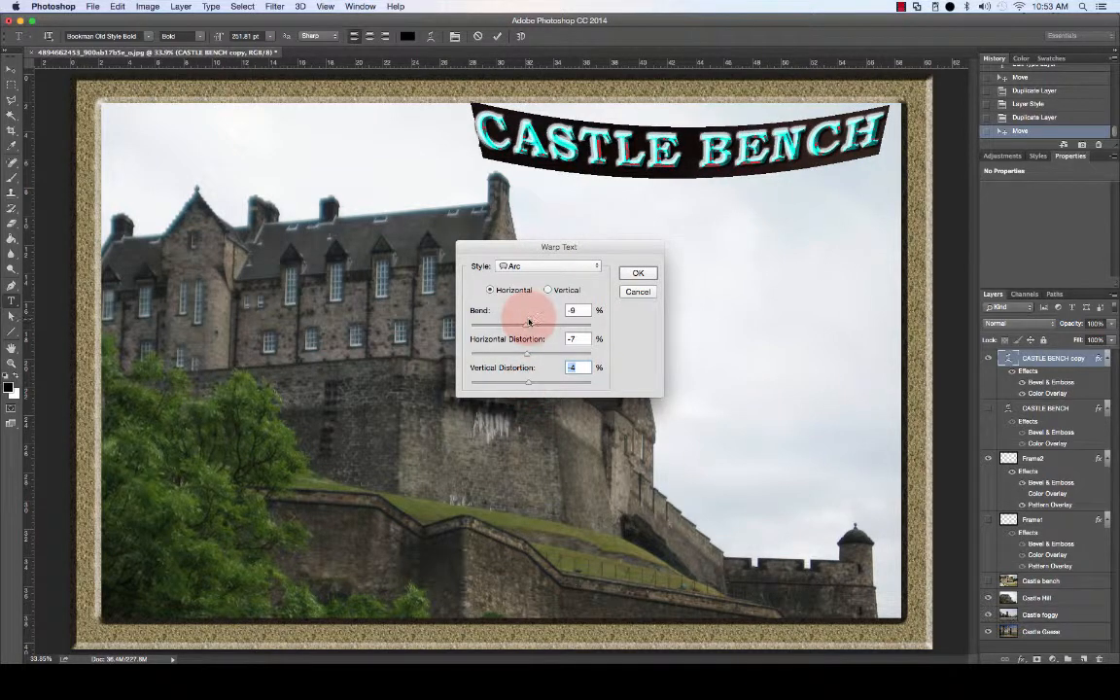
pyautogui.moveTo(524, 324); pyautogui.dragTo(555, 322)
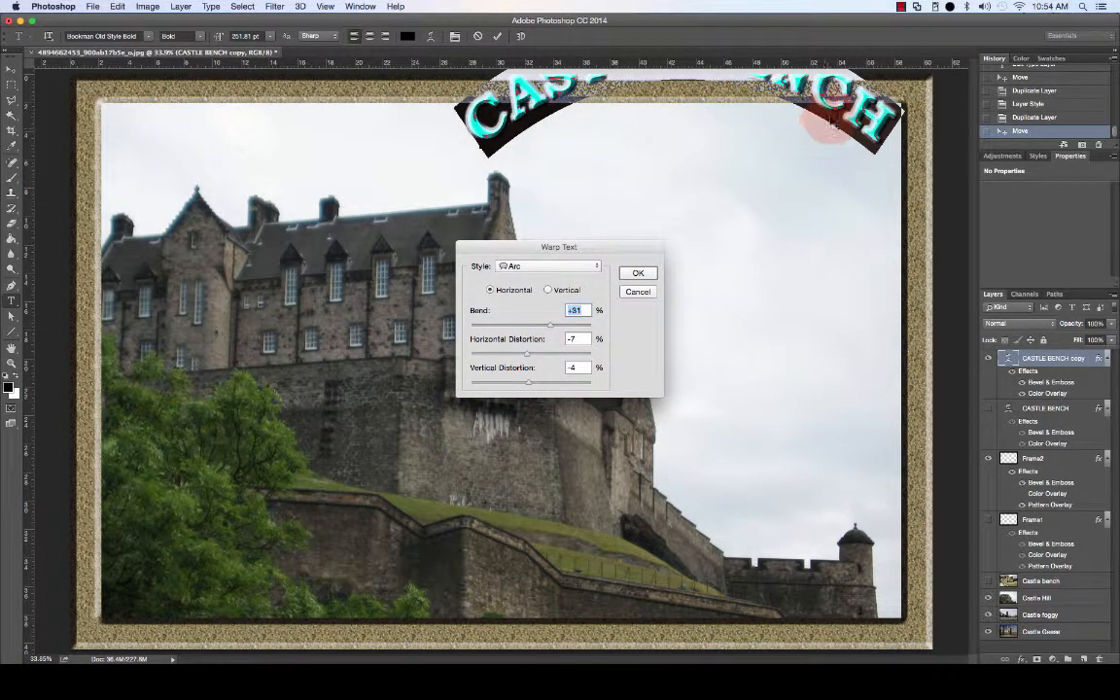
pyautogui.moveTo(813, 115); pyautogui.dragTo(714, 153)
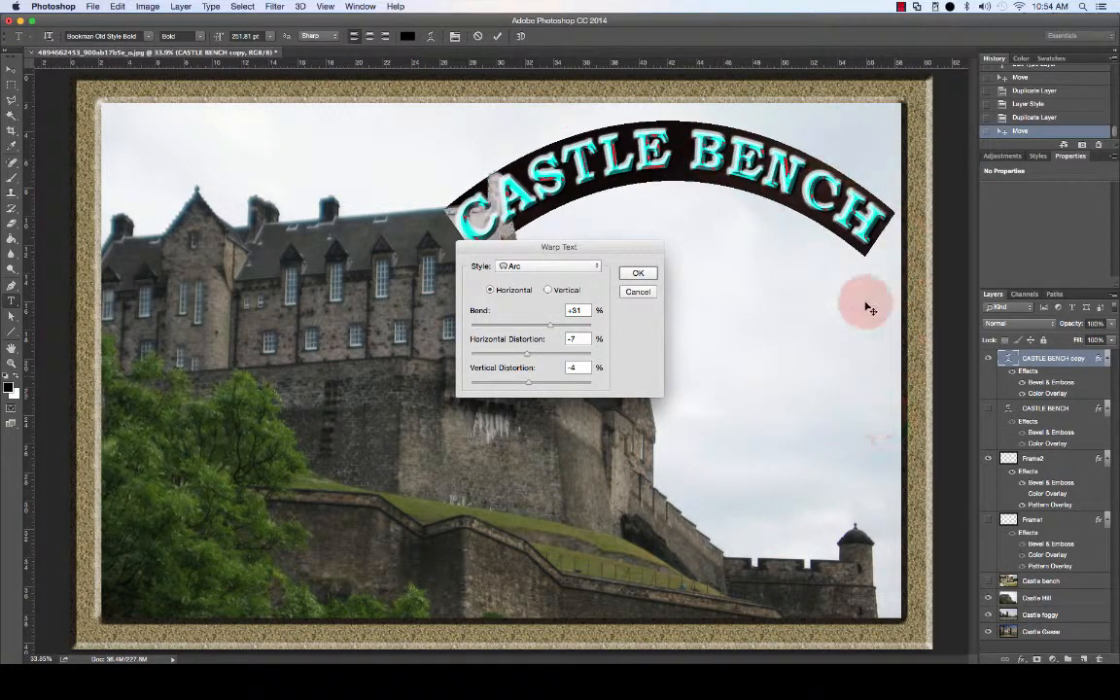
pyautogui.moveTo(549, 329)
pyautogui.mouseDown()
pyautogui.moveTo(560, 325)
pyautogui.moveTo(545, 318)
pyautogui.mouseUp()
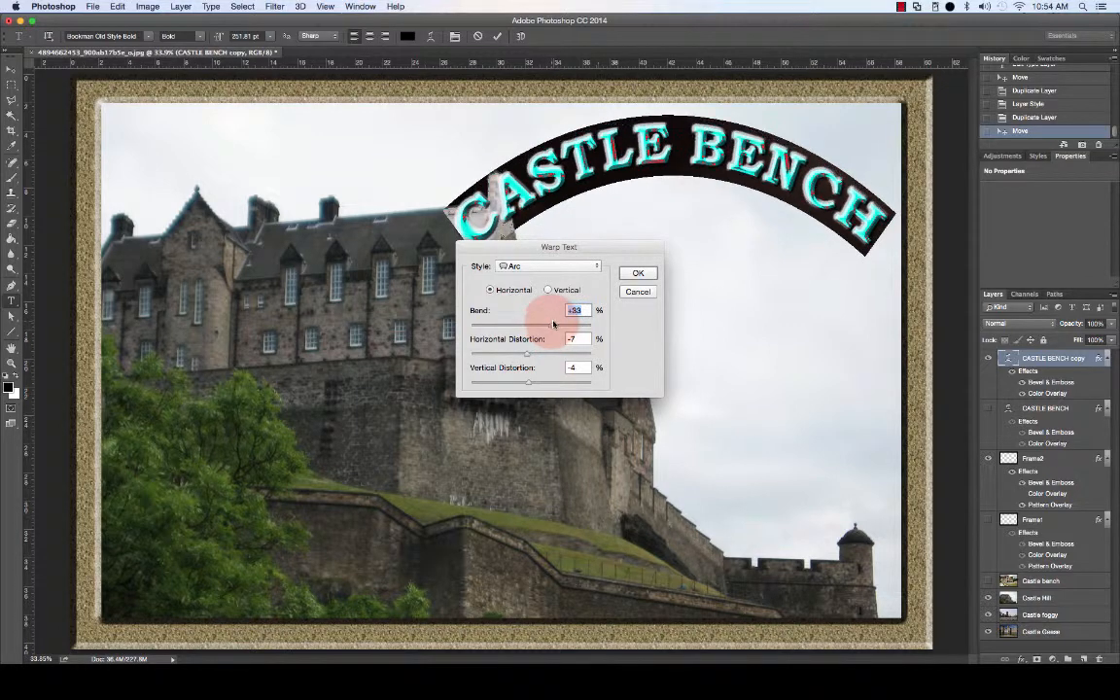
pyautogui.click(637, 273)
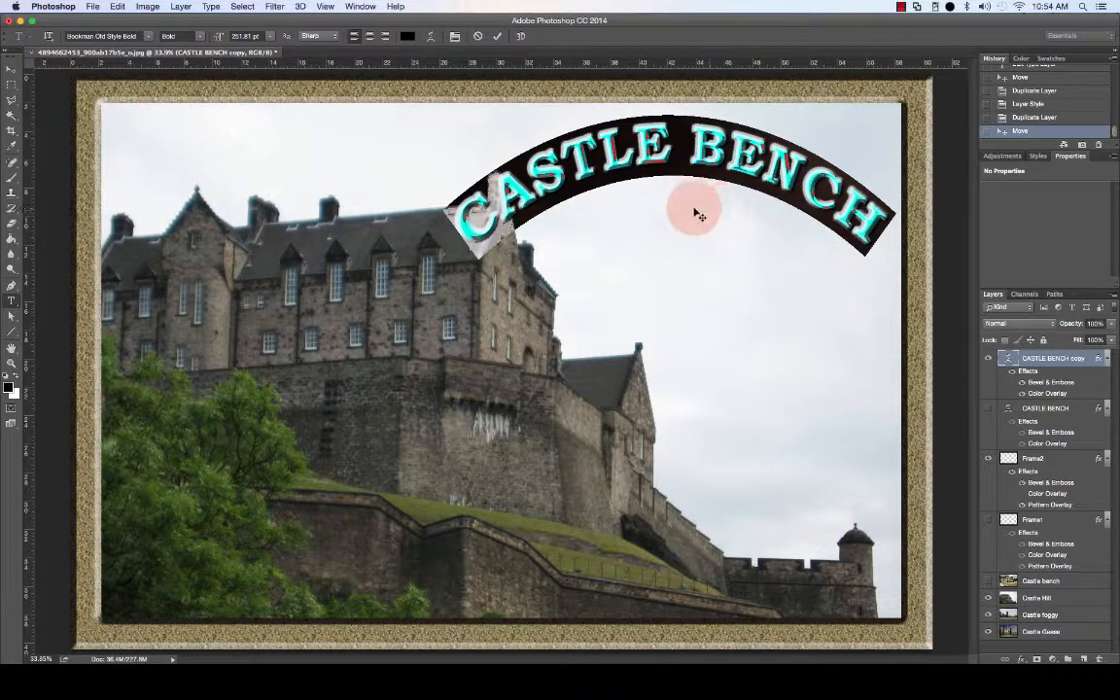
# - Replace the word BENCH with HILL in the arched title so it reads CASTLE HILL
pyautogui.click(686, 144)
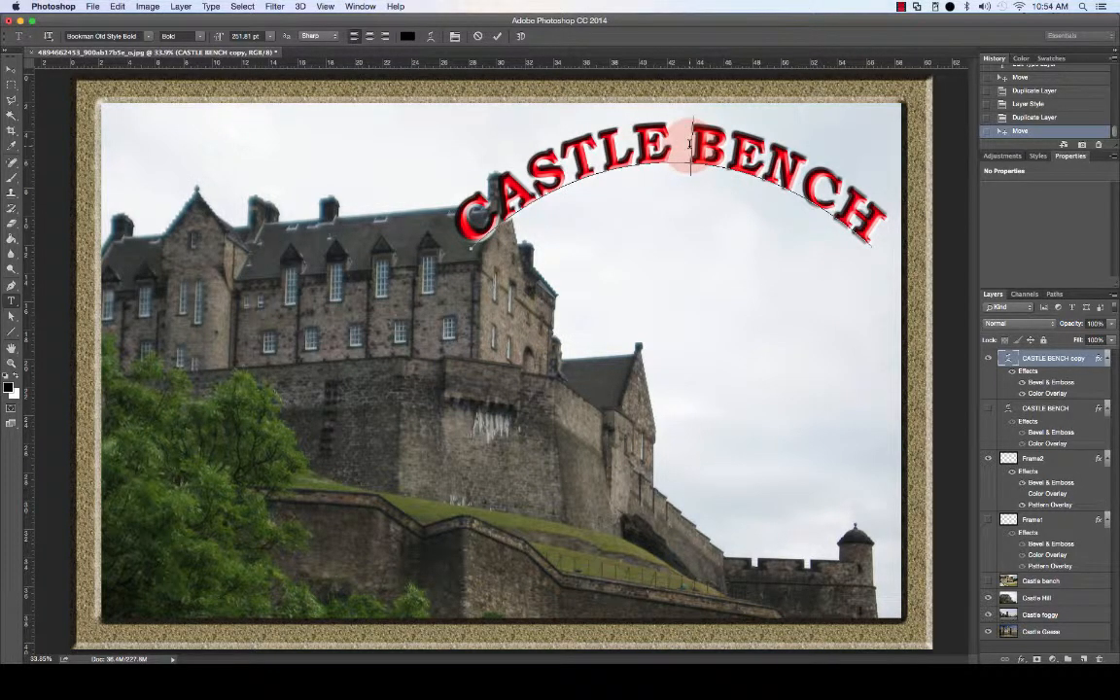
pyautogui.moveTo(690, 144); pyautogui.dragTo(875, 239)
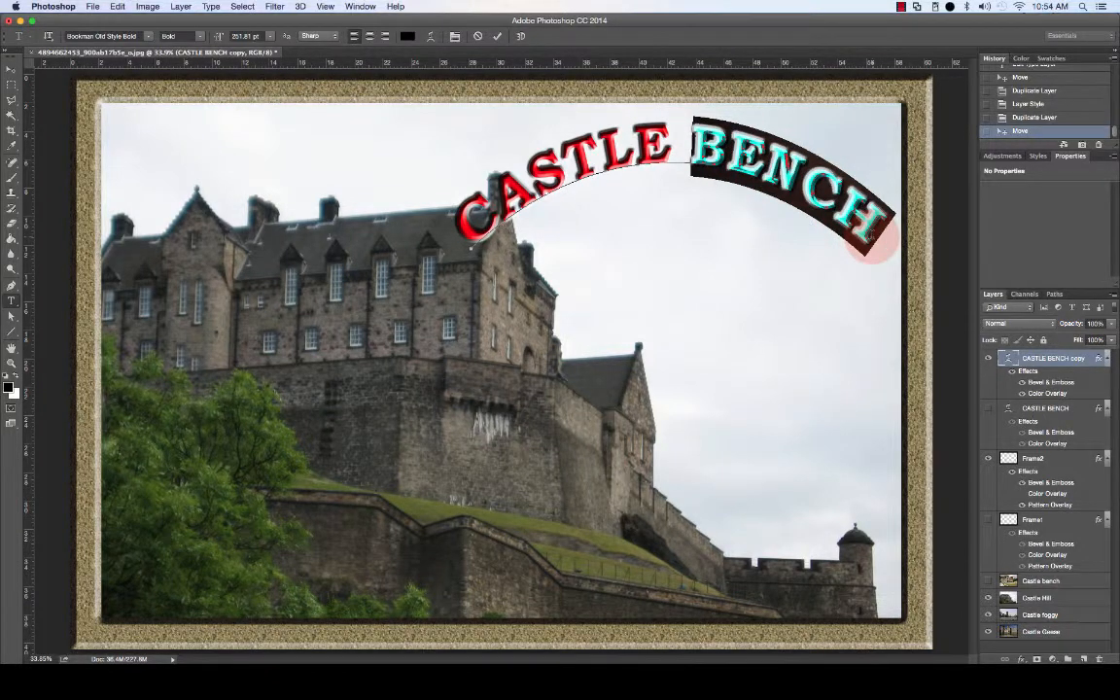
pyautogui.write('HILL')
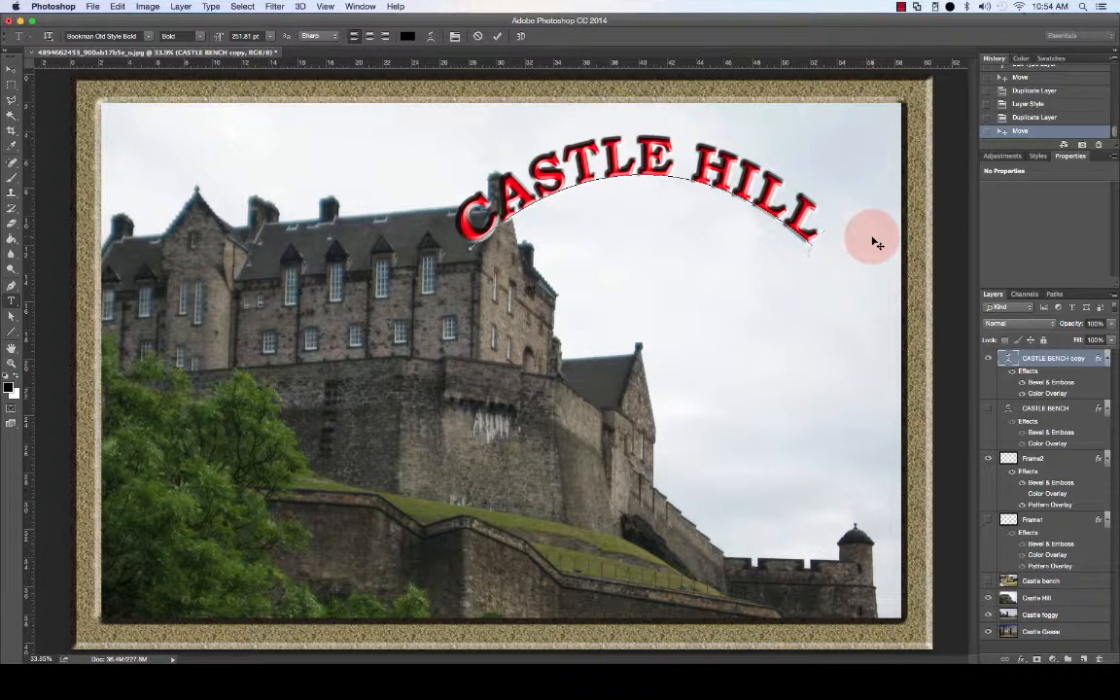
pyautogui.click(498, 36)
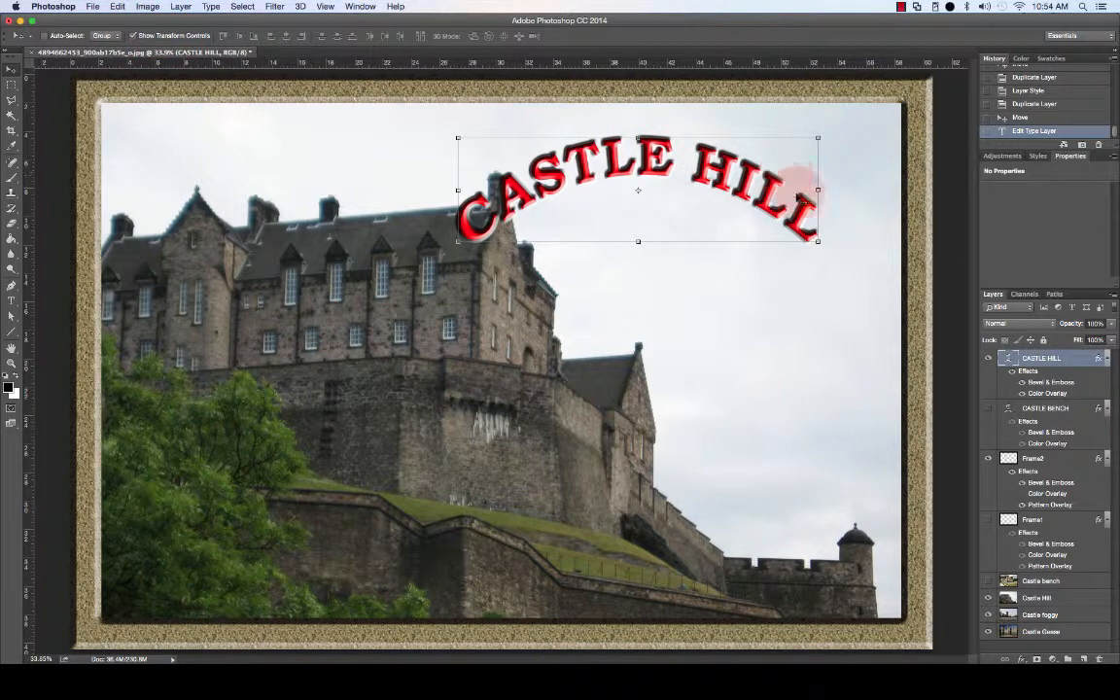
# - Transform the CASTLE HILL text to about 89% width, rotate it about 45° clockwise and fit it around the photo's upper-right corner
pyautogui.moveTo(818, 190)
pyautogui.mouseDown()
pyautogui.moveTo(876, 175)
pyautogui.moveTo(833, 194)
pyautogui.moveTo(836, 206)
pyautogui.moveTo(870, 189)
pyautogui.moveTo(767, 196)
pyautogui.moveTo(798, 185)
pyautogui.mouseUp()
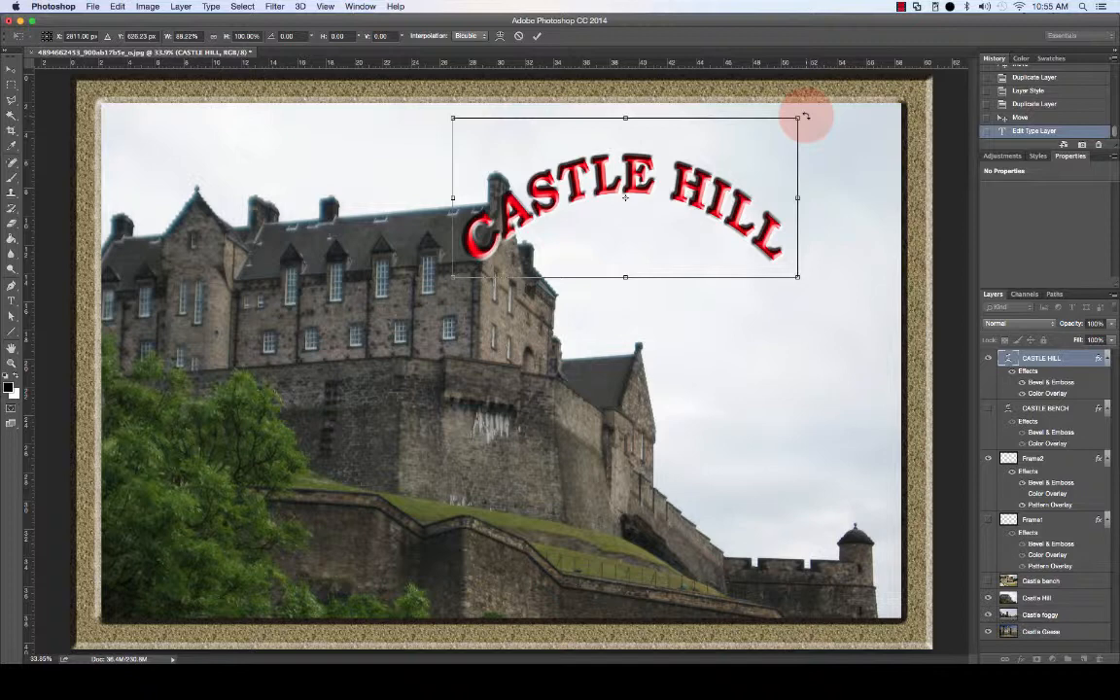
pyautogui.moveTo(805, 116); pyautogui.dragTo(796, 261)
pyautogui.moveTo(654, 198); pyautogui.dragTo(829, 210)
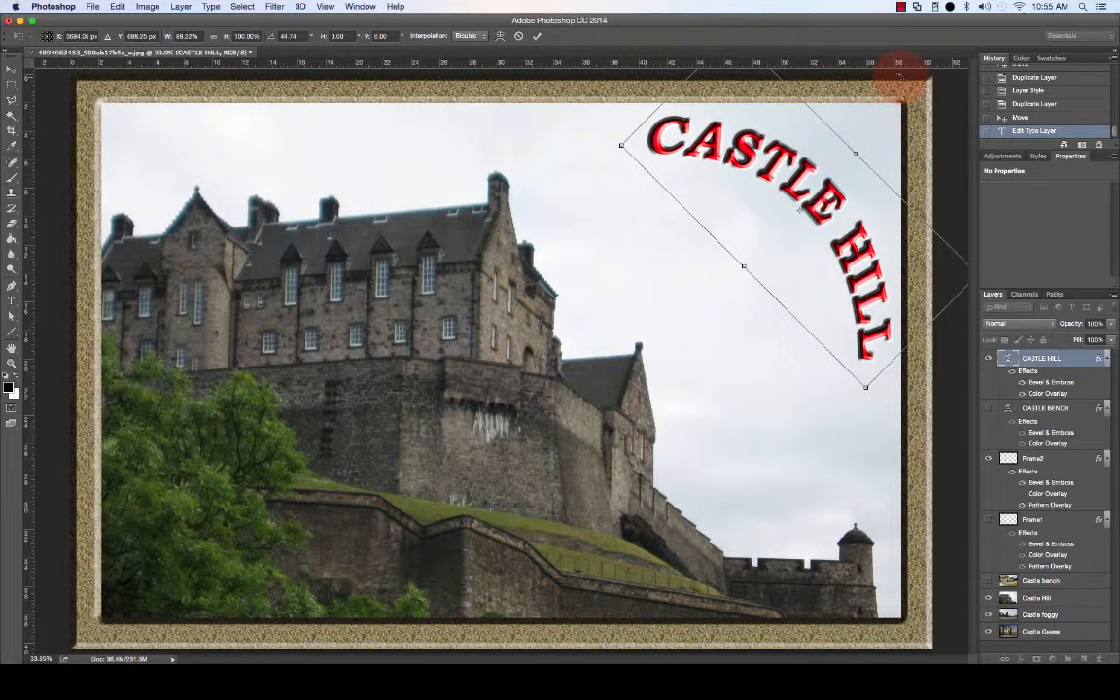
pyautogui.click(538, 39)
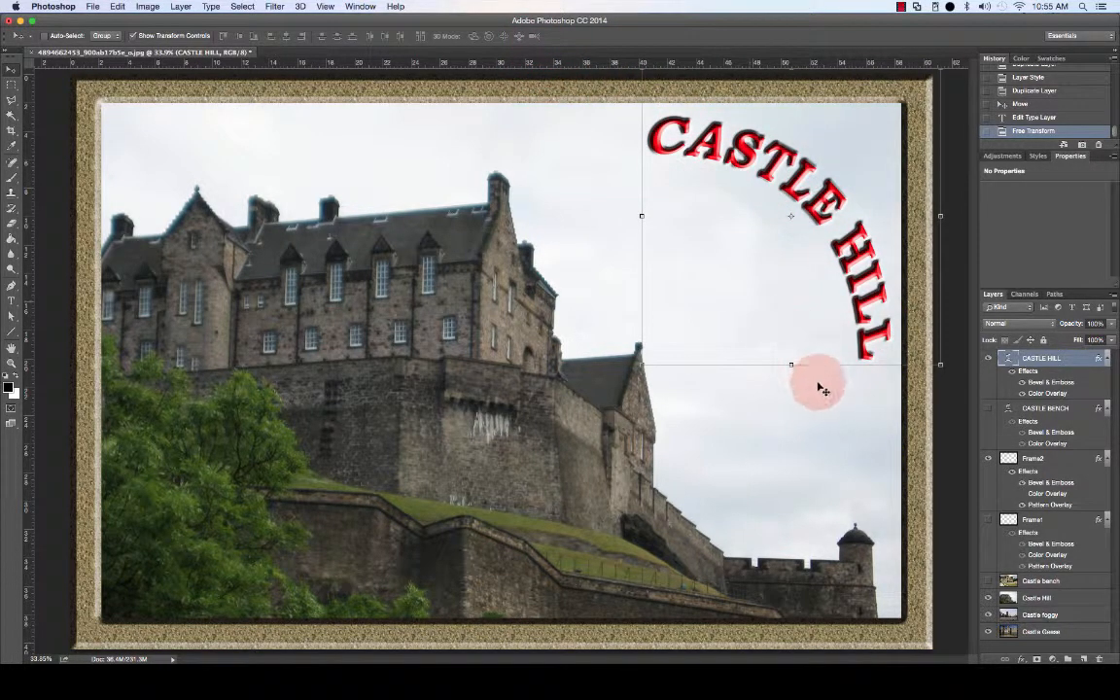
# - Add a Multiply Drop Shadow to the CASTLE HILL text, offset visibly below the letters at an angle of about 104°
pyautogui.doubleClick(1031, 377)
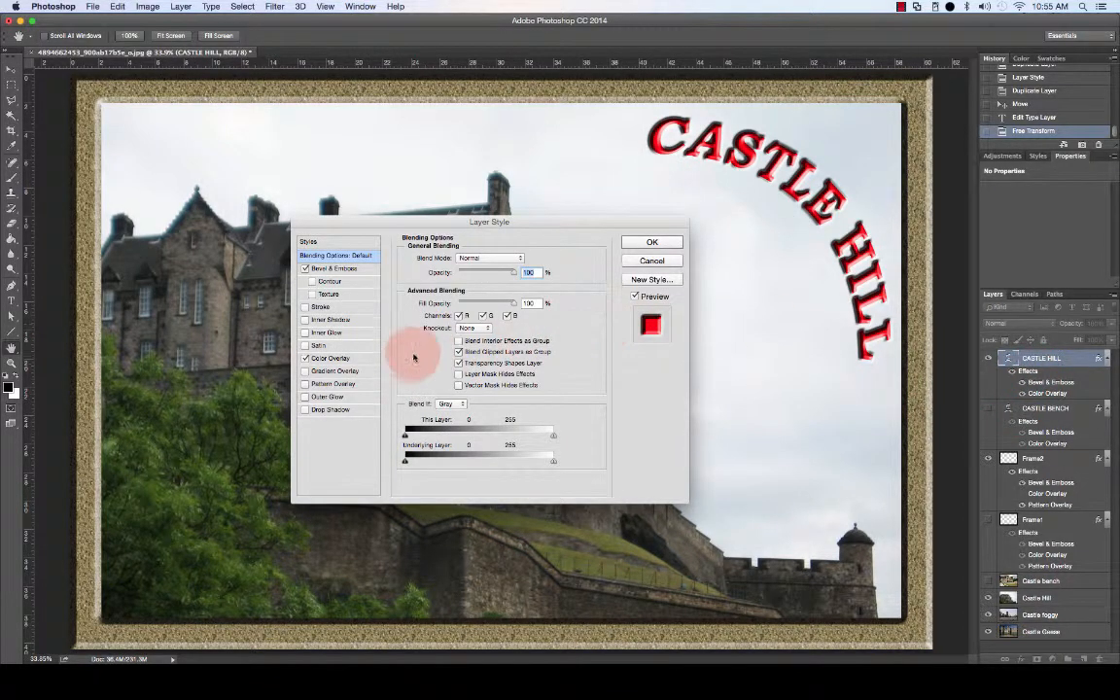
pyautogui.click(320, 410)
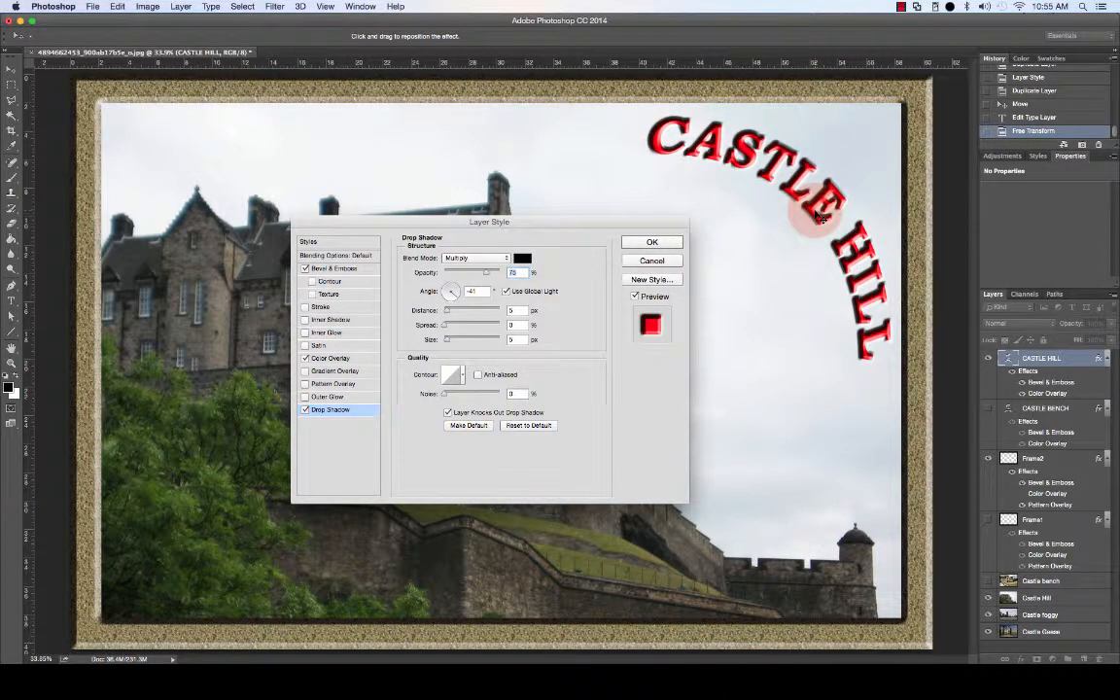
pyautogui.moveTo(800, 205); pyautogui.dragTo(824, 227)
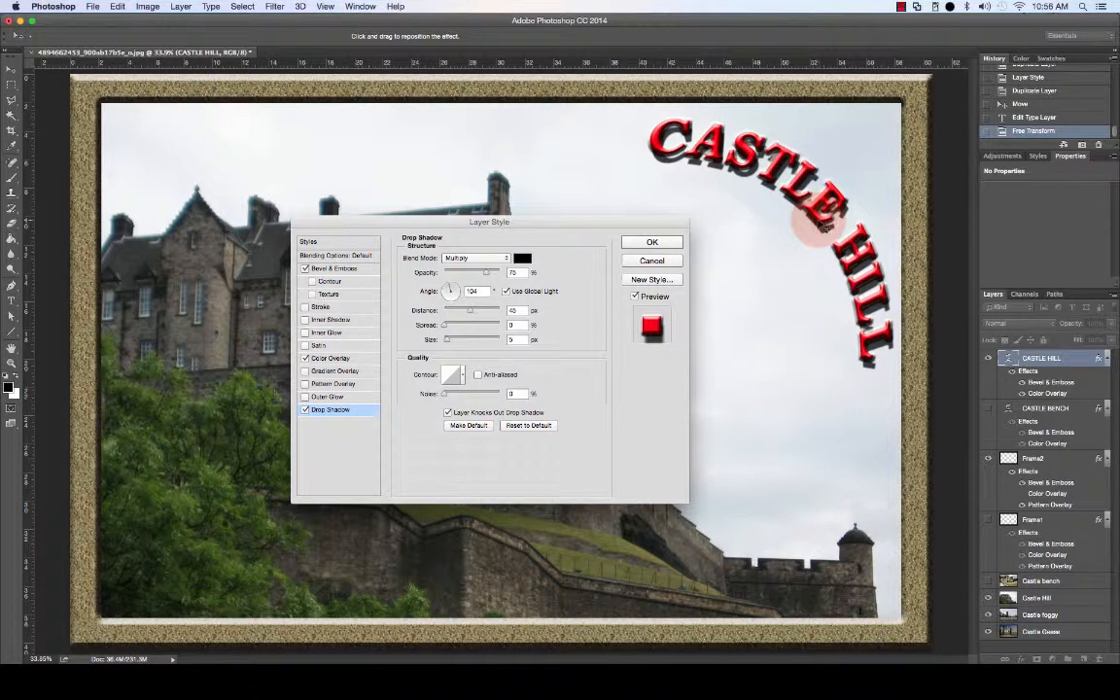
pyautogui.click(654, 242)
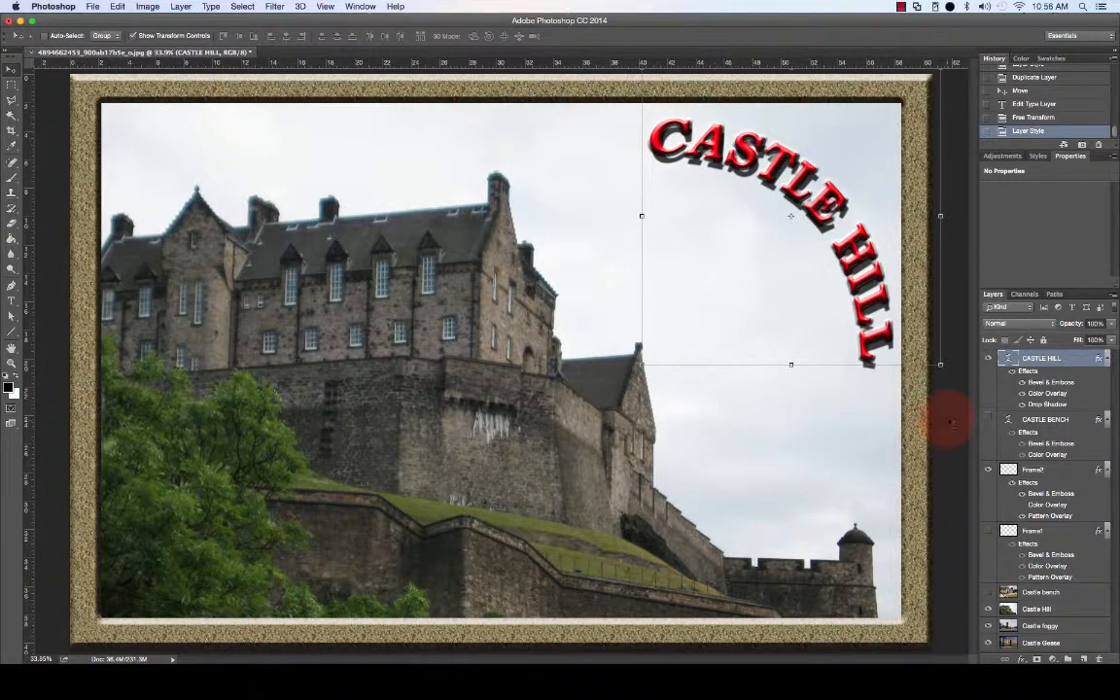
# - Hide the CASTLE HILL text and Frame2, and show the CASTLE BENCH text, Frame1 and the Castle bench photo
pyautogui.click(988, 359)
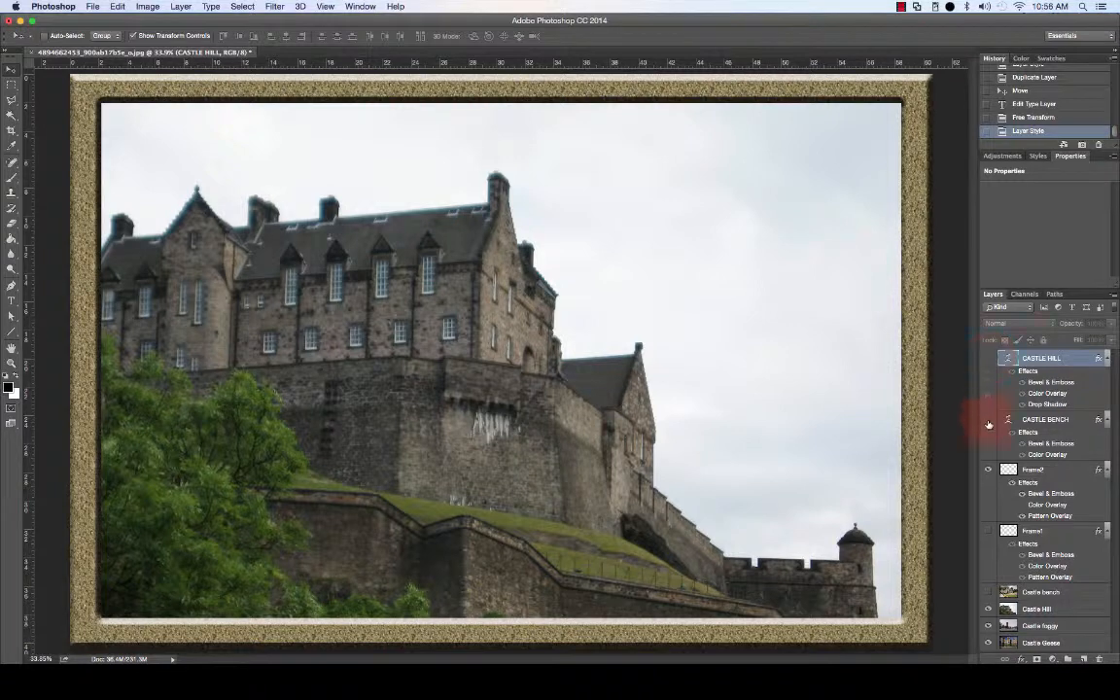
pyautogui.click(988, 421)
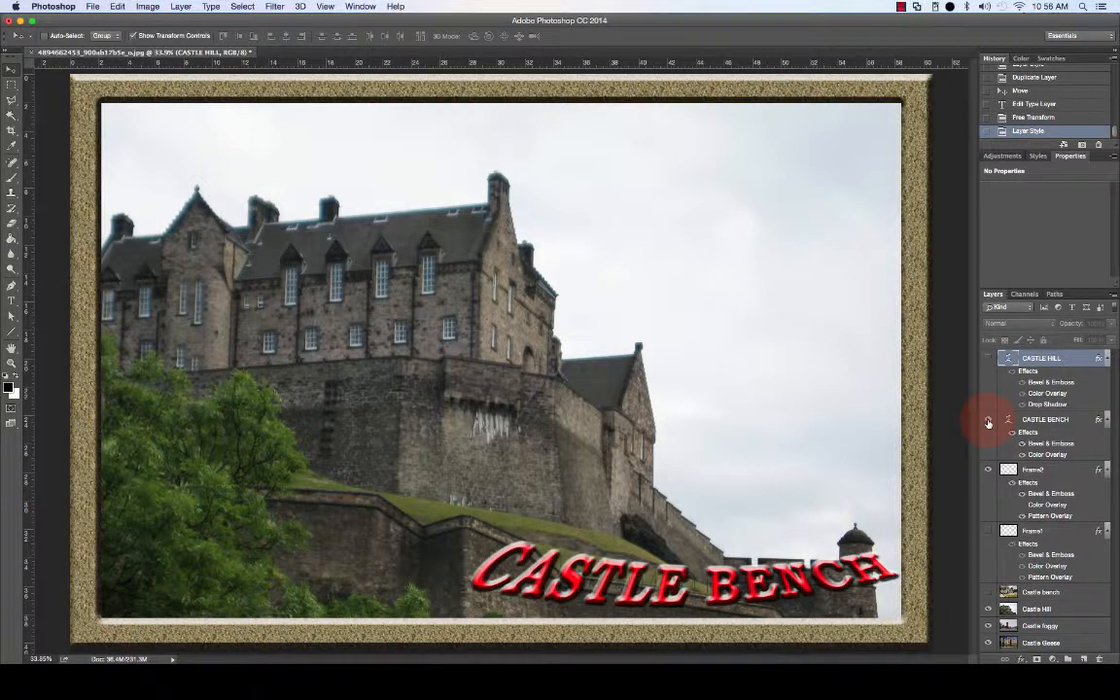
pyautogui.click(989, 470)
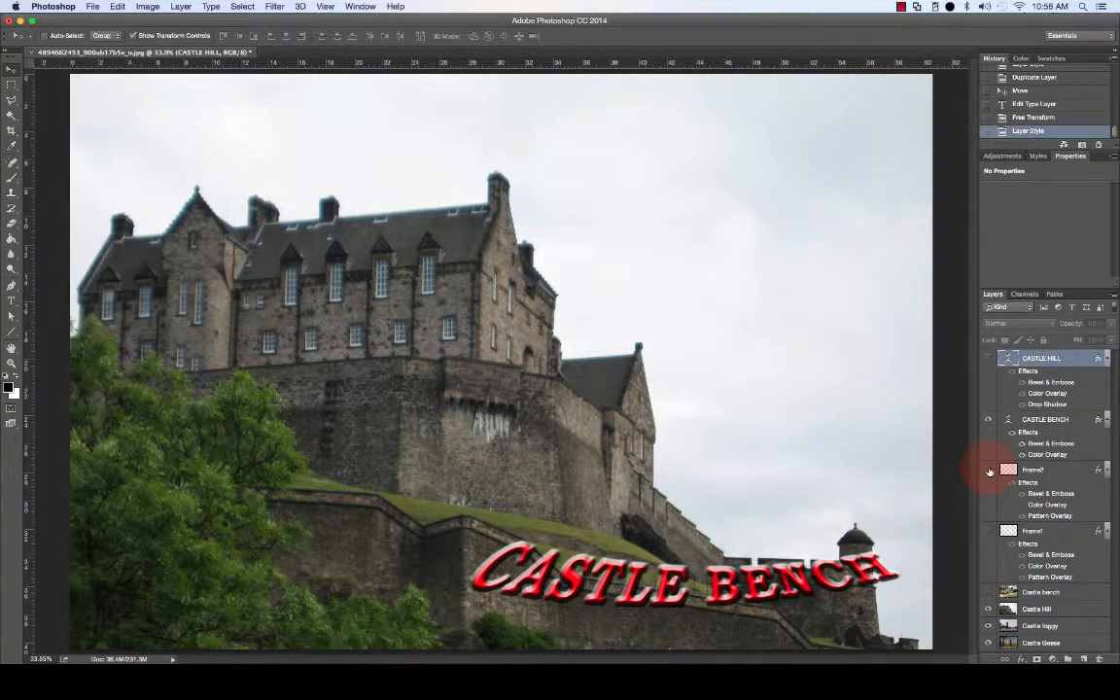
pyautogui.click(988, 531)
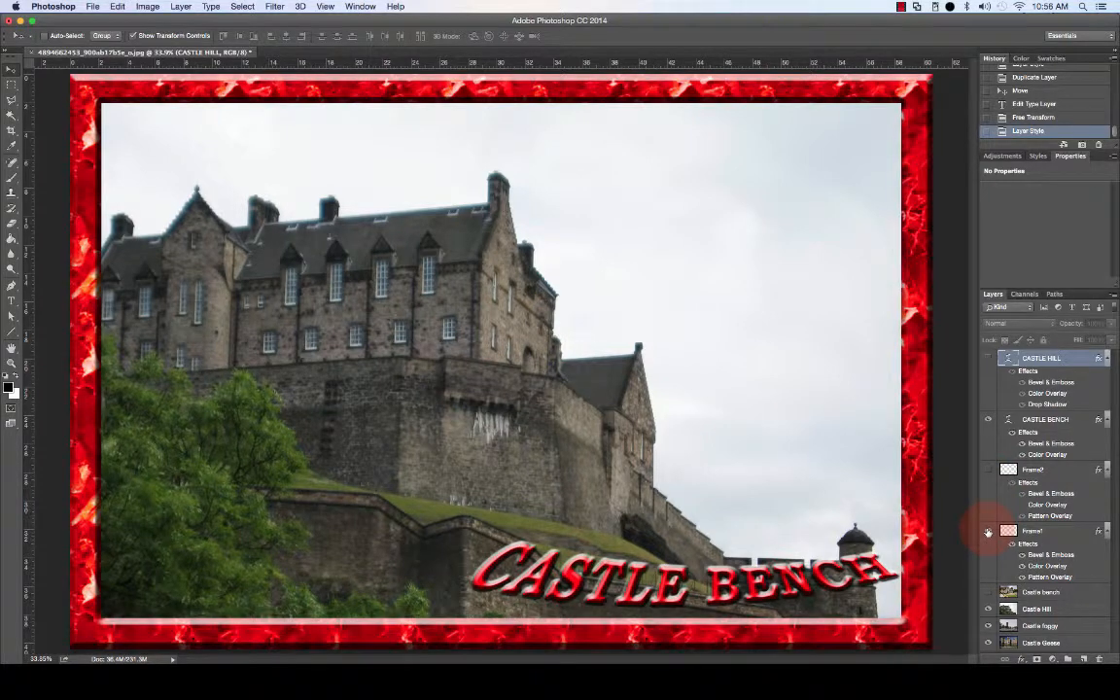
pyautogui.click(988, 593)
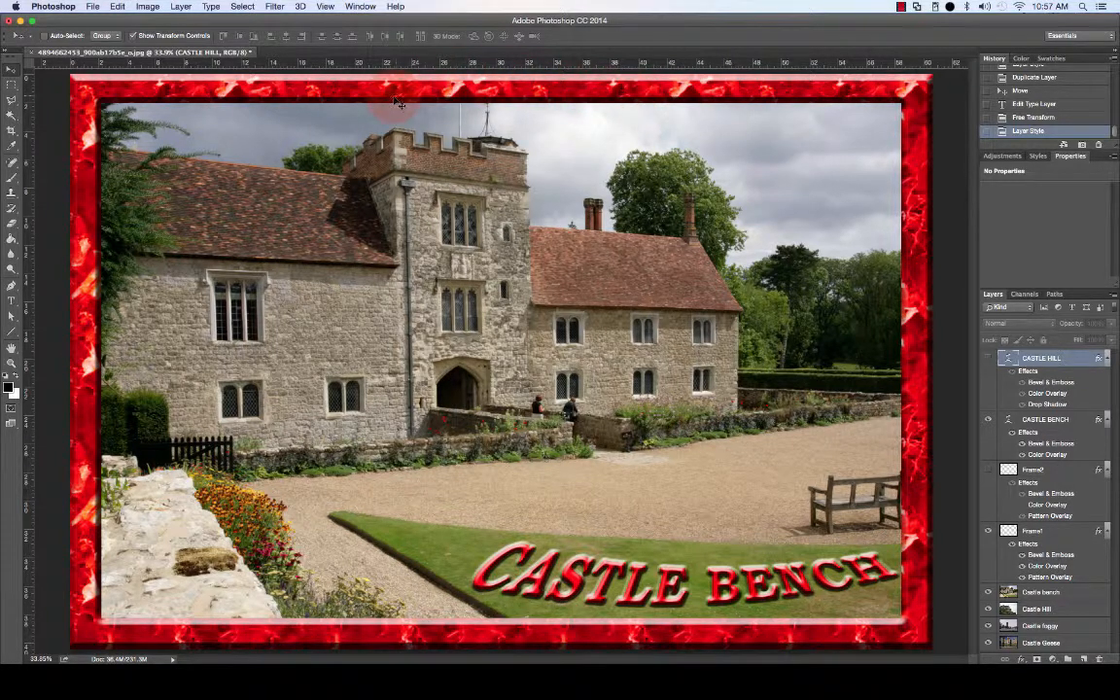
# - Show Layer Comps as a separate floating window over the photo and close the accompanying Notes window
pyautogui.click(359, 7)
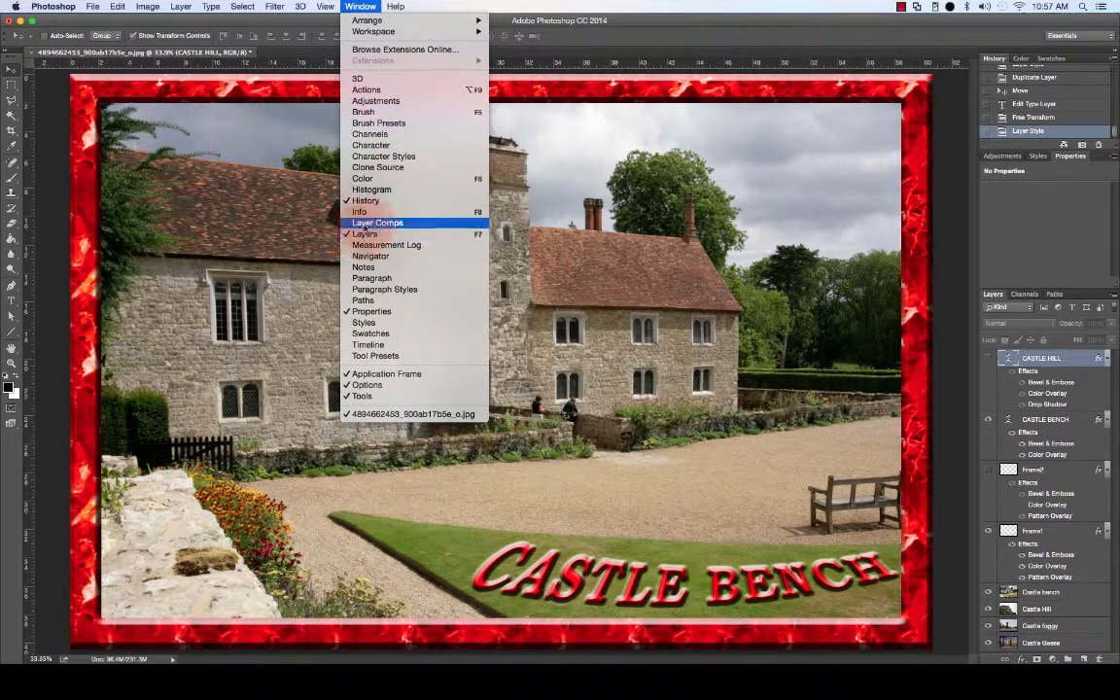
pyautogui.click(355, 224)
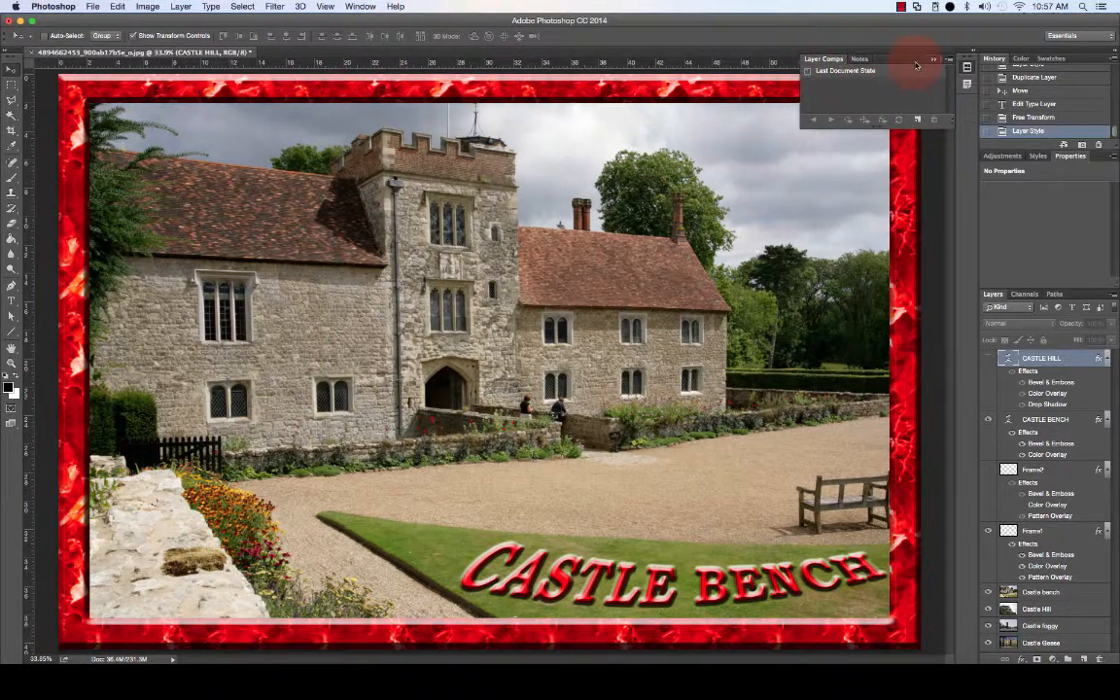
pyautogui.moveTo(829, 62); pyautogui.dragTo(676, 146)
pyautogui.moveTo(818, 60); pyautogui.dragTo(744, 284)
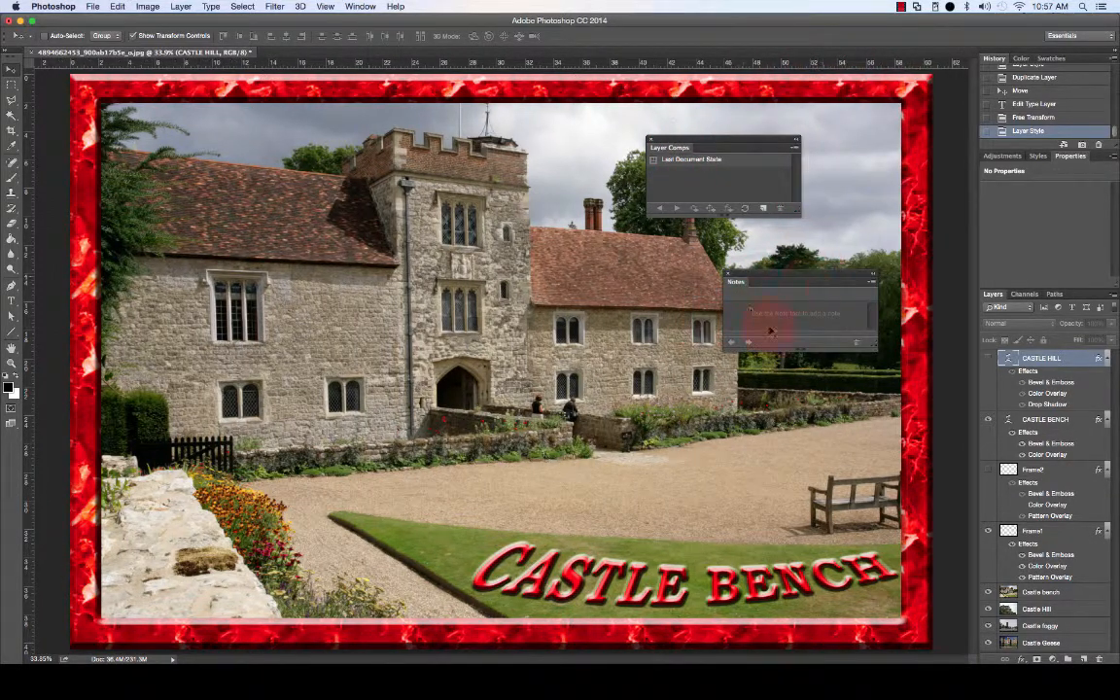
pyautogui.click(729, 274)
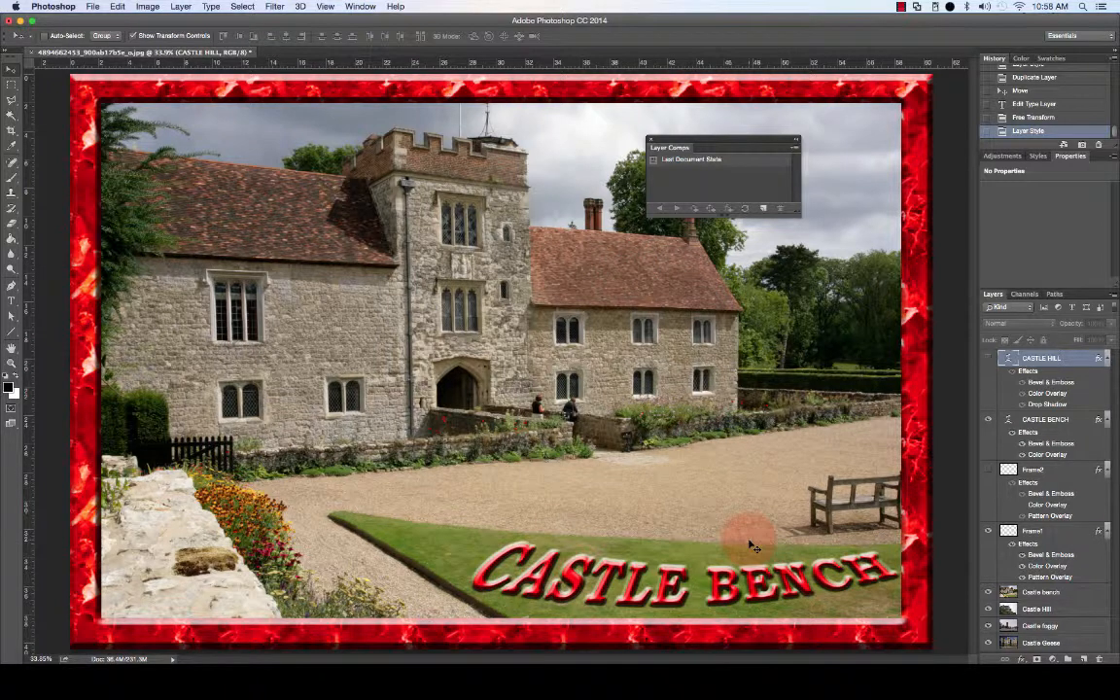
# - Create a layer comp named CASTLE BENCH_RED that stores visibility, position and appearance, with the comment THIS IS MY COMP IN RED
pyautogui.click(764, 209)
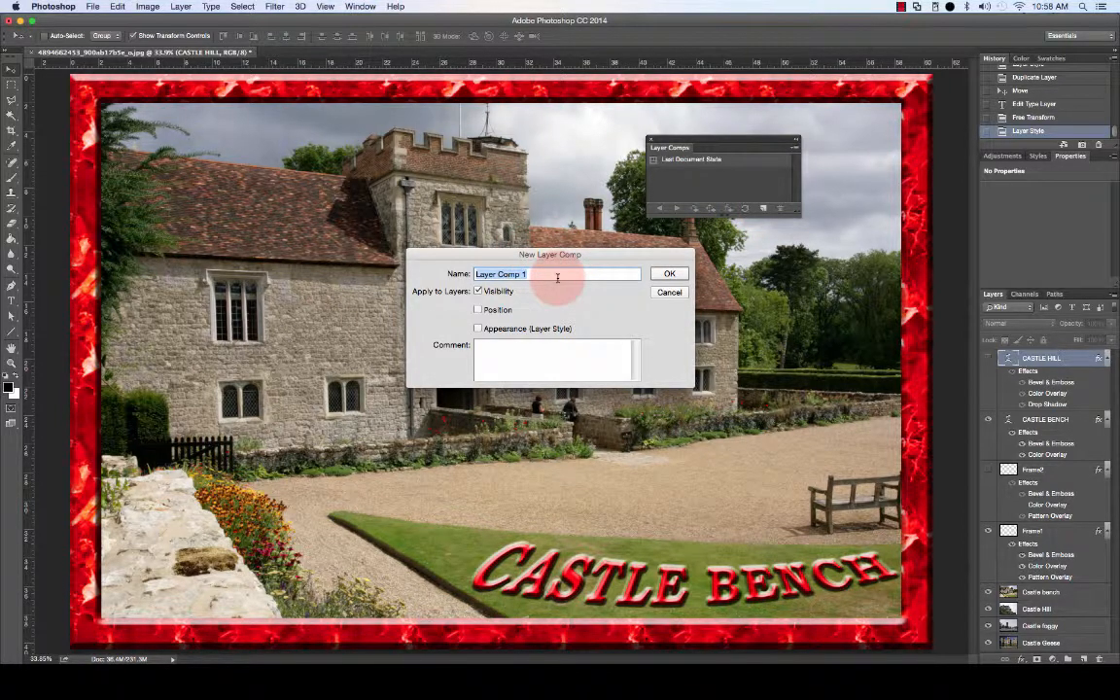
pyautogui.write('CASTLE')
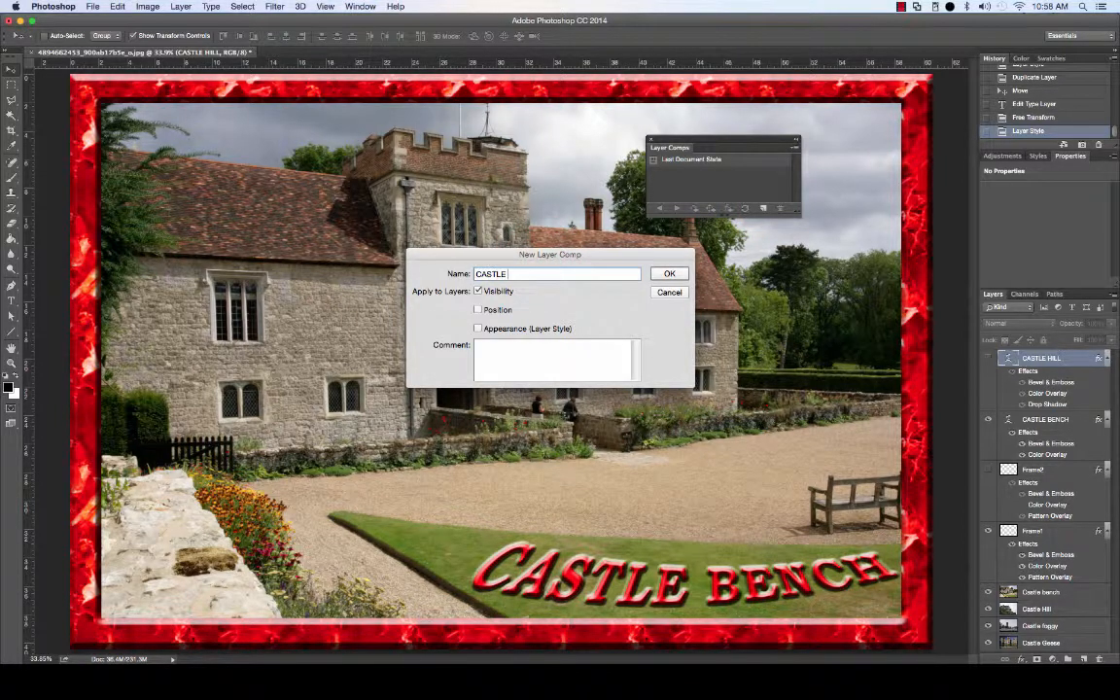
pyautogui.write(' BENCH_RED')
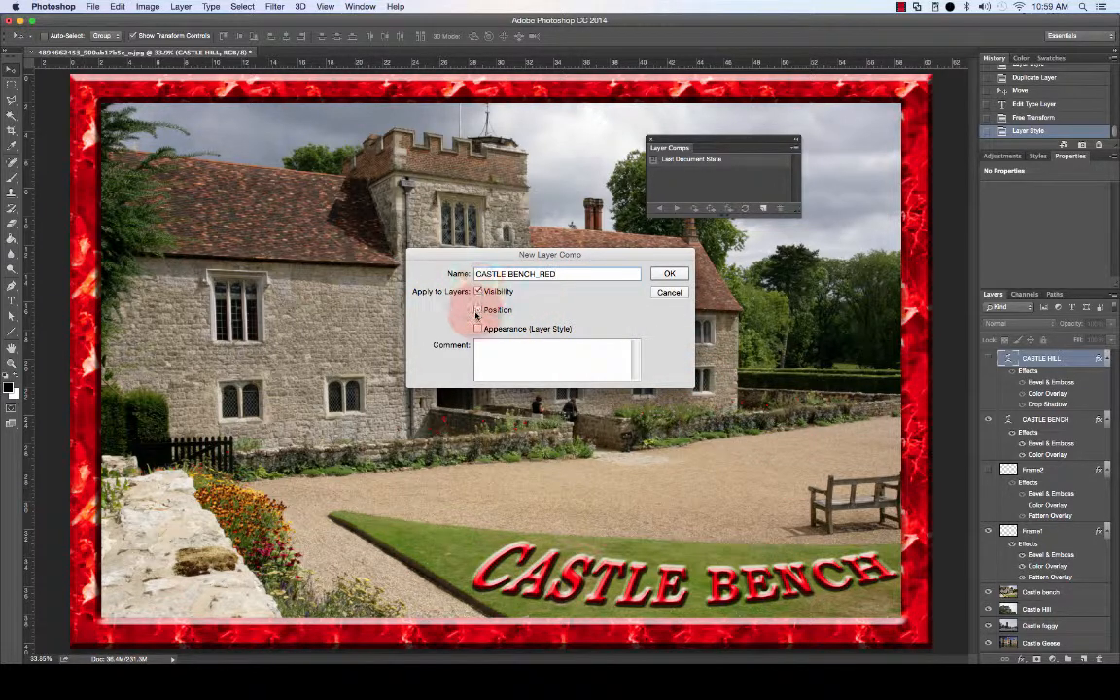
pyautogui.click(477, 310)
pyautogui.click(478, 328)
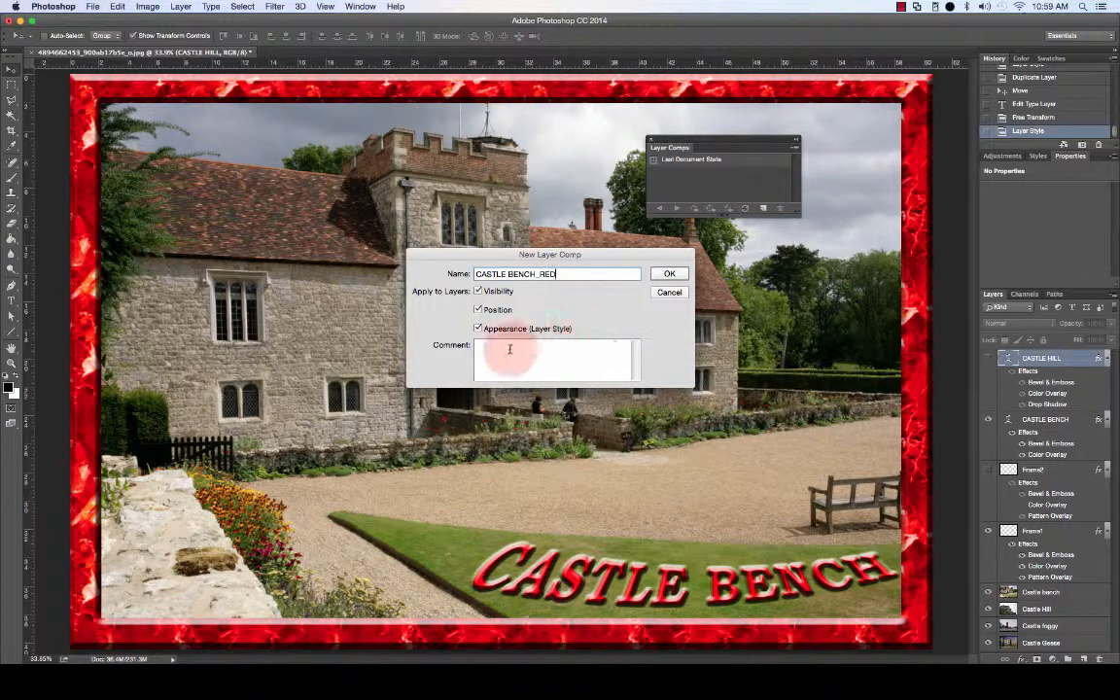
pyautogui.click(518, 354)
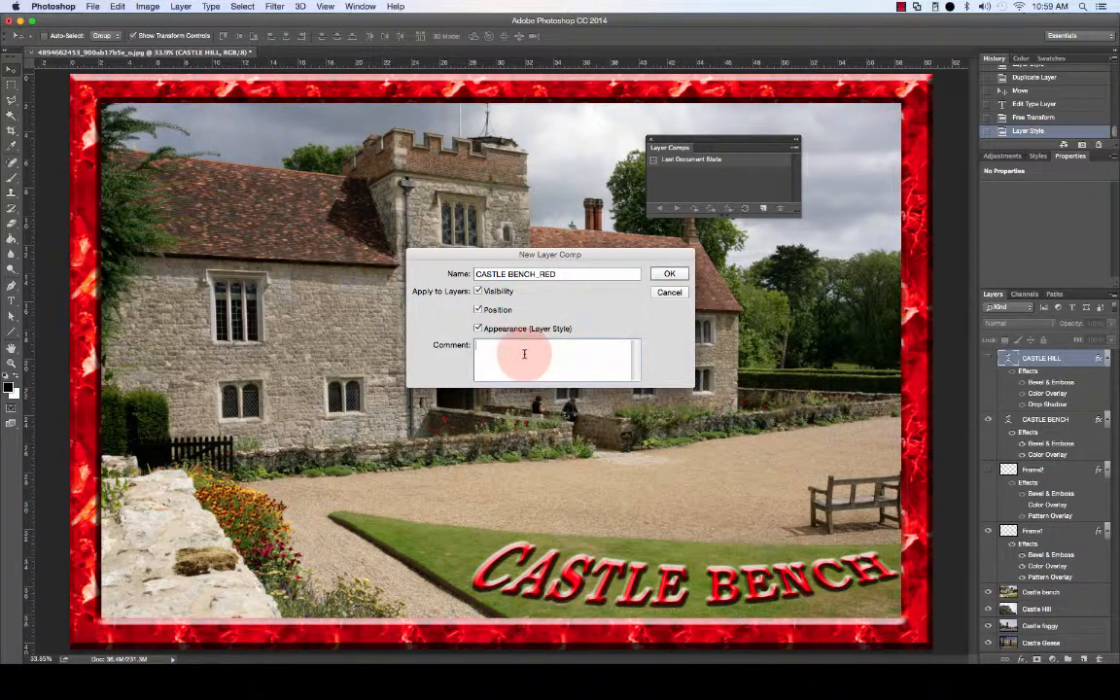
pyautogui.write('THIS IS MY')
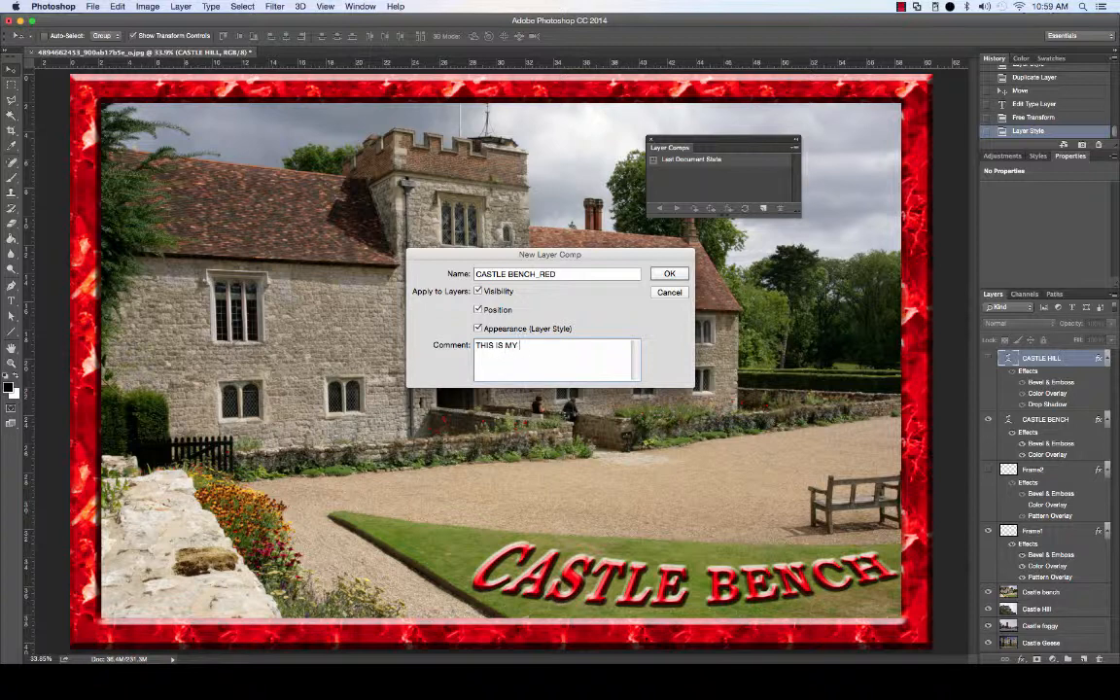
pyautogui.write(' COMP IN RED')
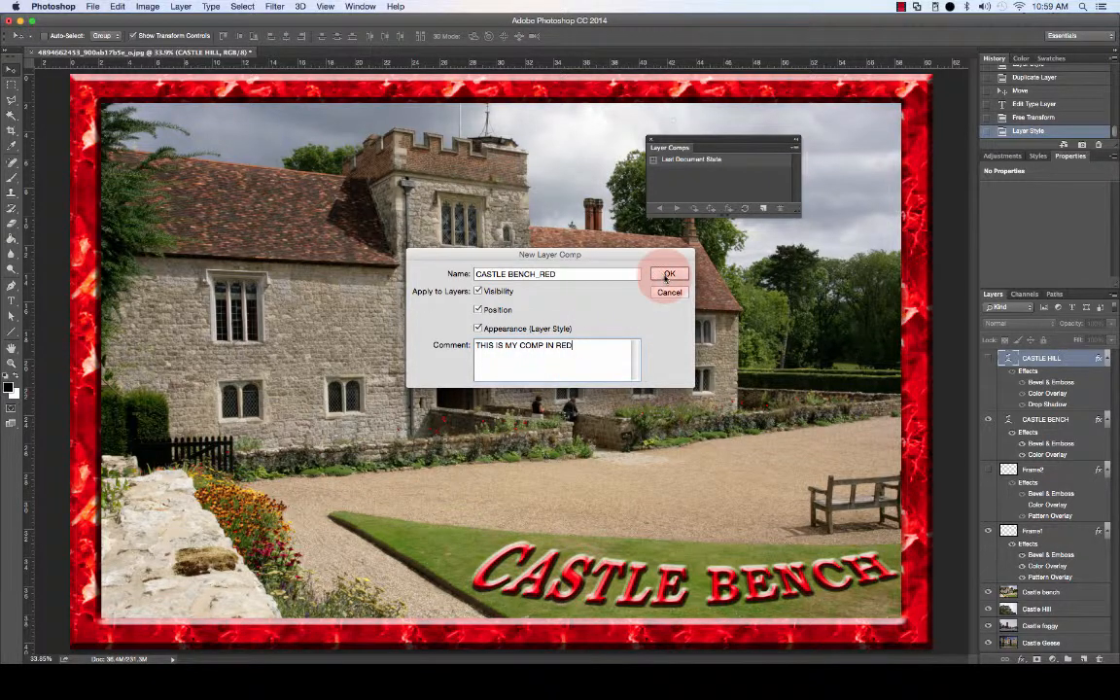
pyautogui.click(667, 274)
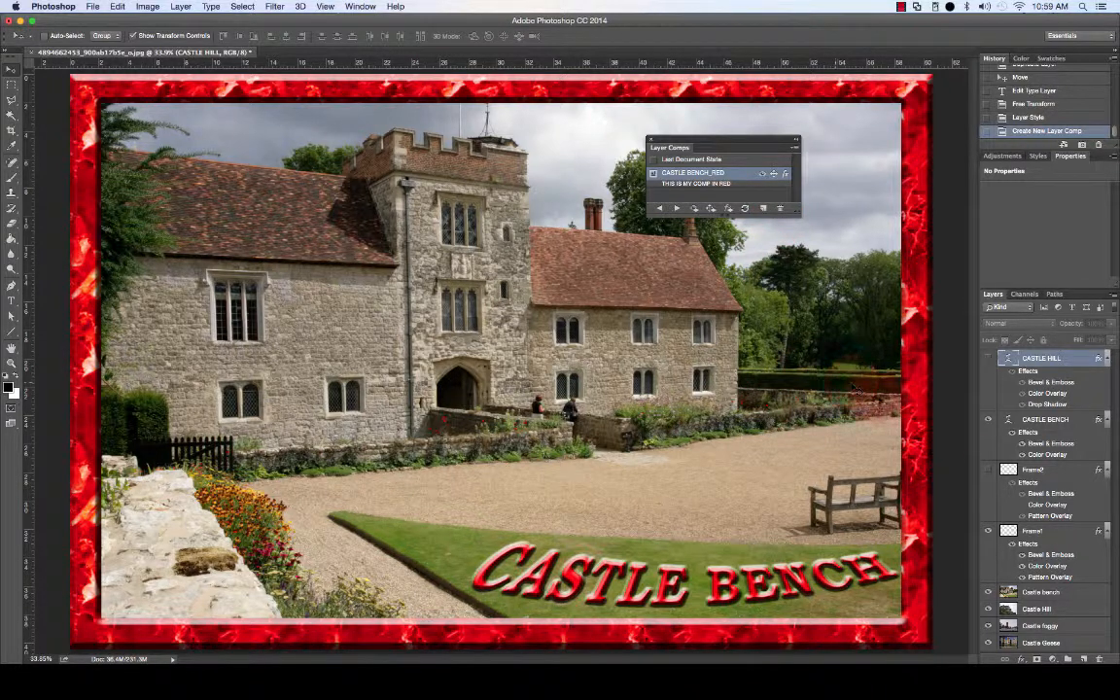
# - Show the CASTLE HILL text and Frame2, and hide the CASTLE BENCH text, Frame1 and the Castle bench photo
pyautogui.click(988, 358)
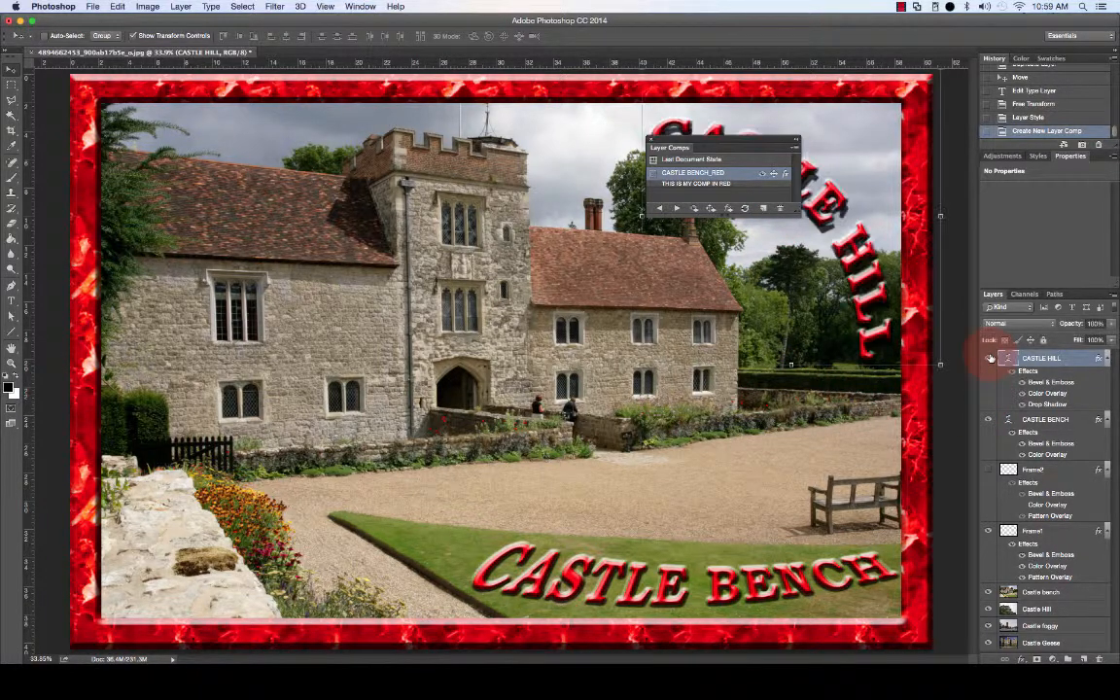
pyautogui.click(987, 419)
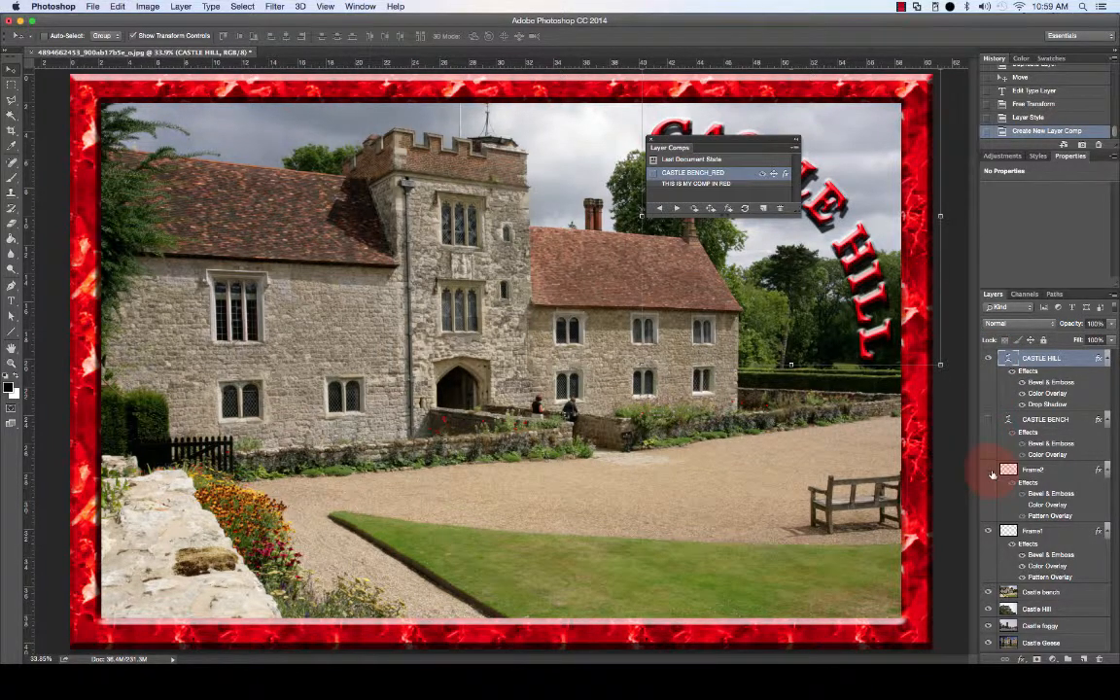
pyautogui.click(988, 469)
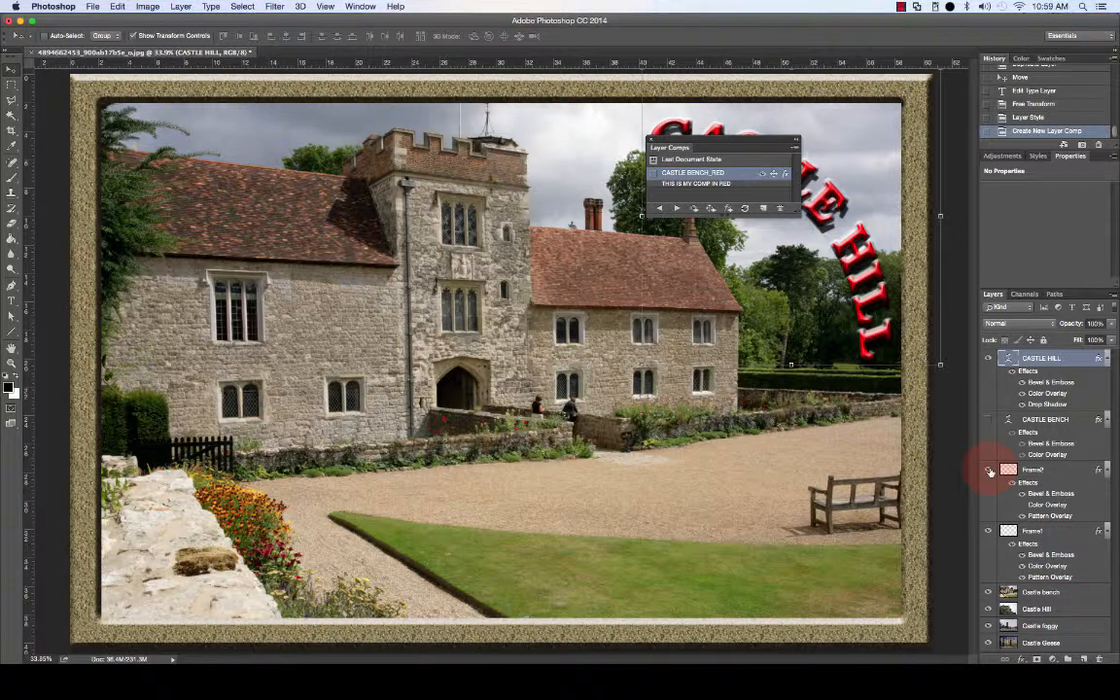
pyautogui.click(987, 533)
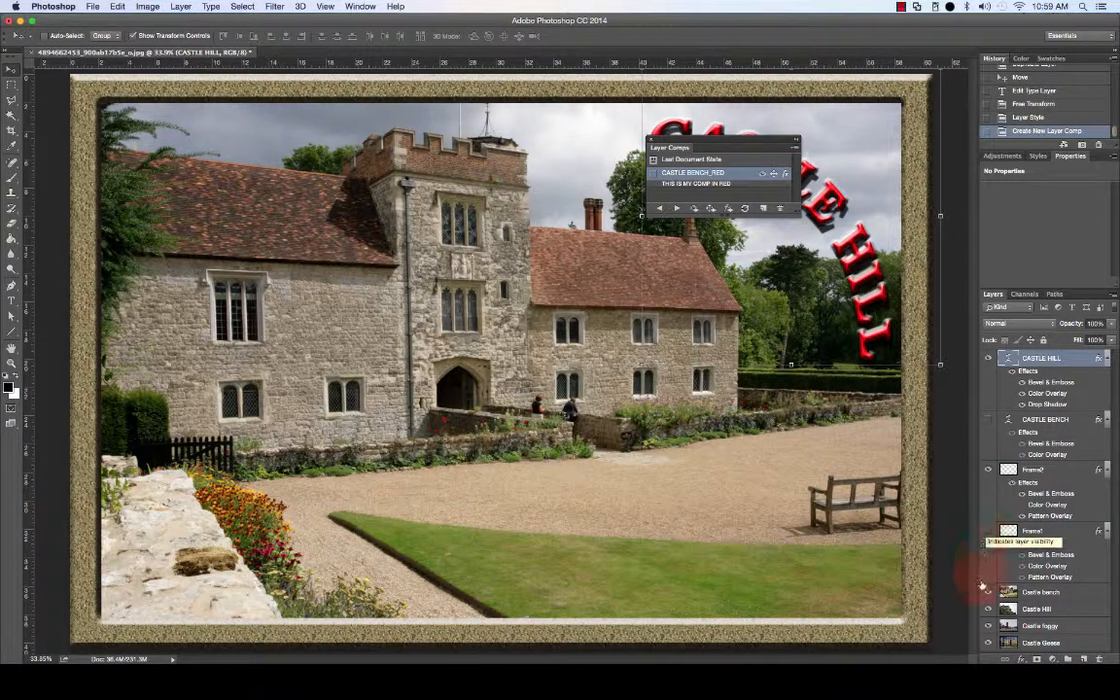
pyautogui.click(987, 592)
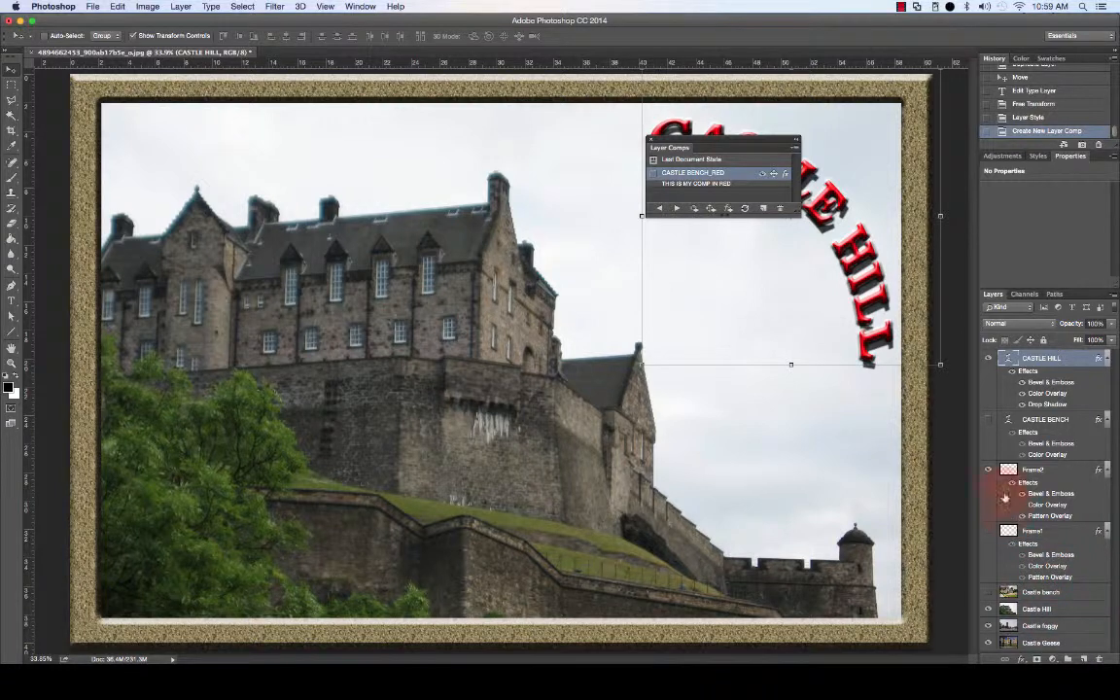
# - Move Layer Comps off the title and create a comp named CASTLE HILL that stores visibility, position and appearance
pyautogui.moveTo(714, 144); pyautogui.dragTo(493, 238)
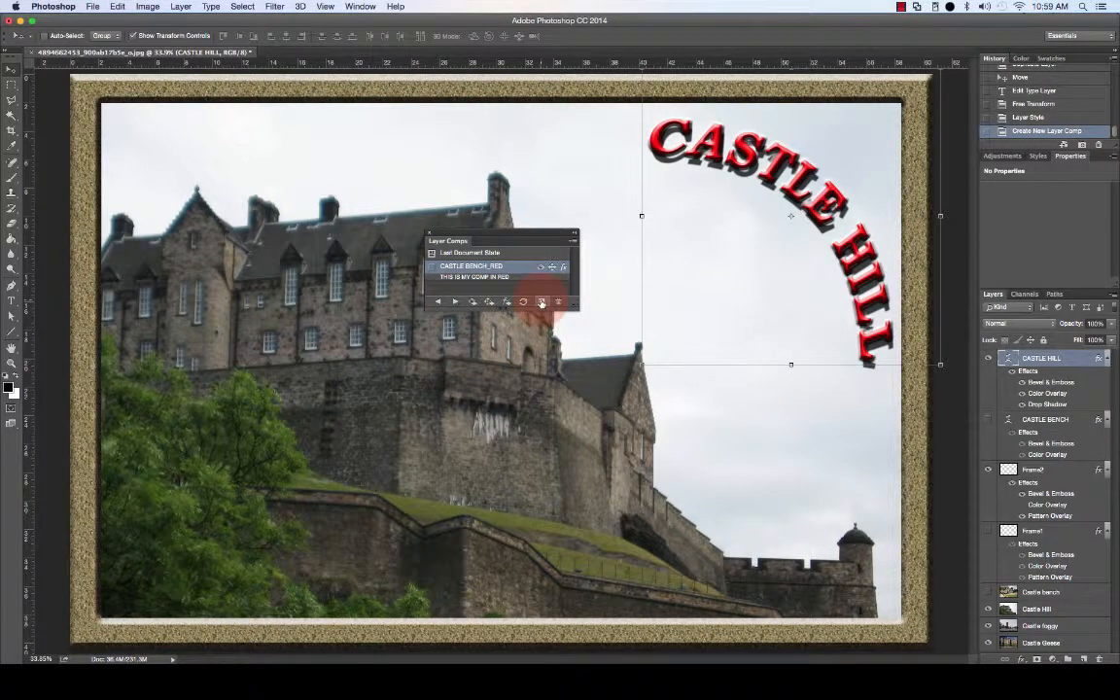
pyautogui.click(542, 302)
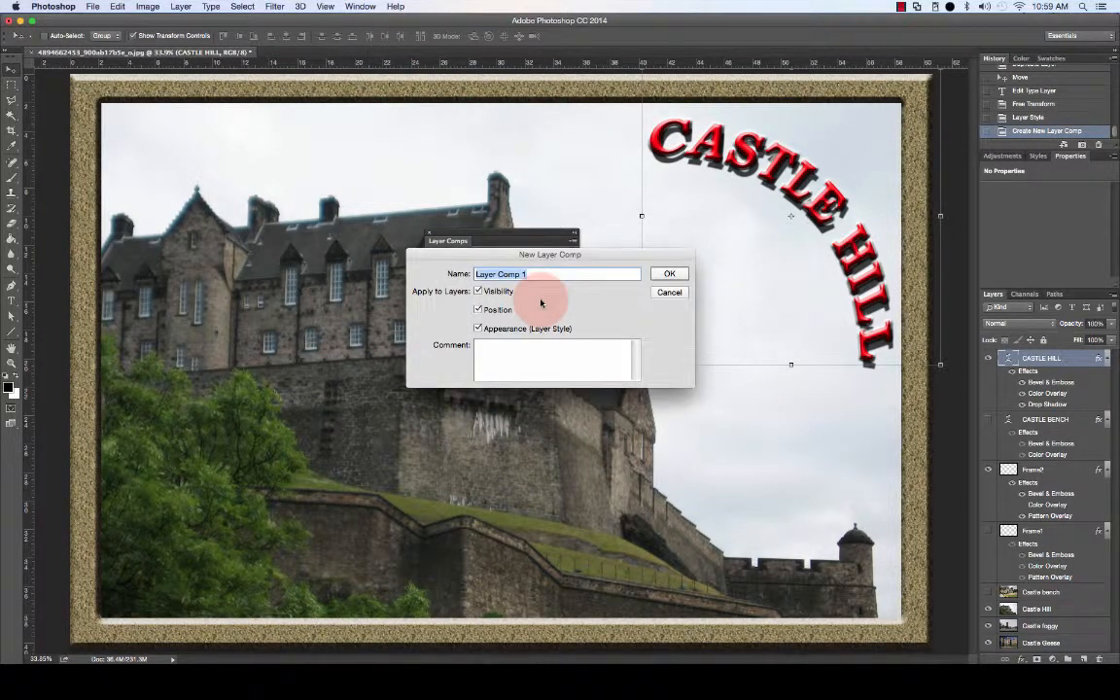
pyautogui.write('CAS')
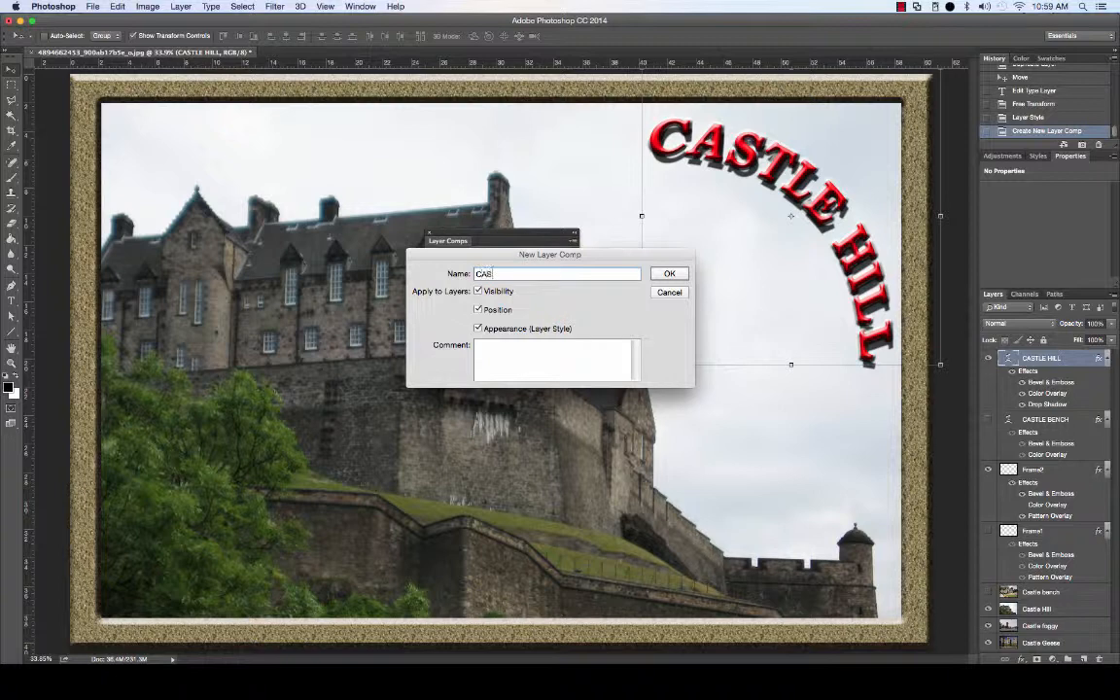
pyautogui.write('TLE HILL')
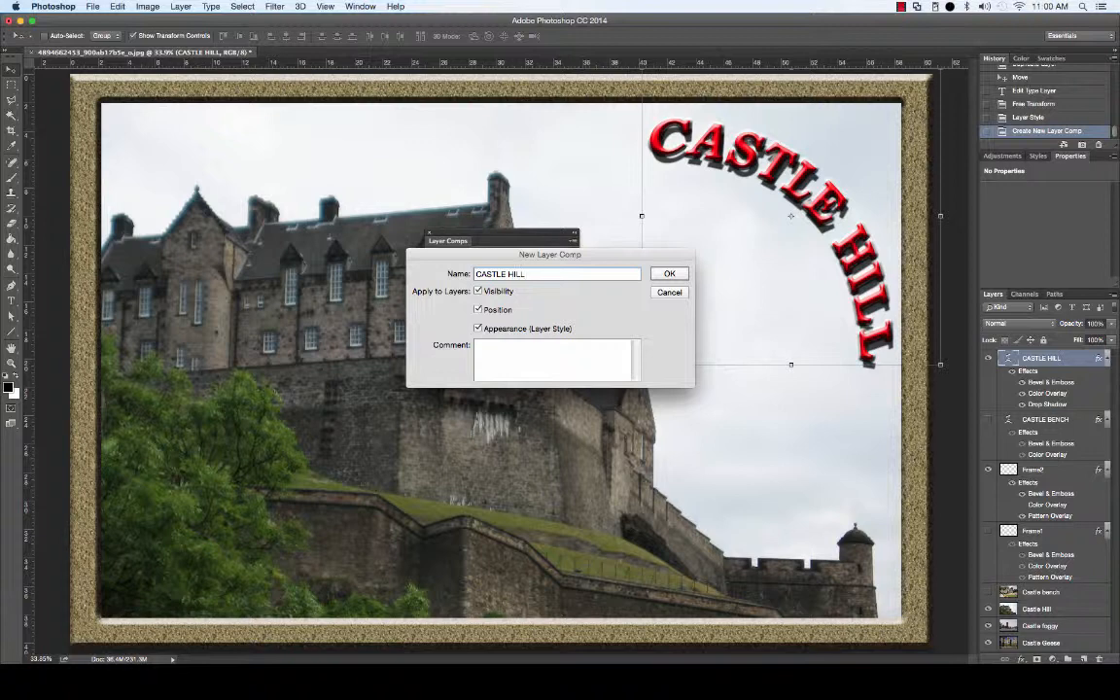
pyautogui.click(669, 273)
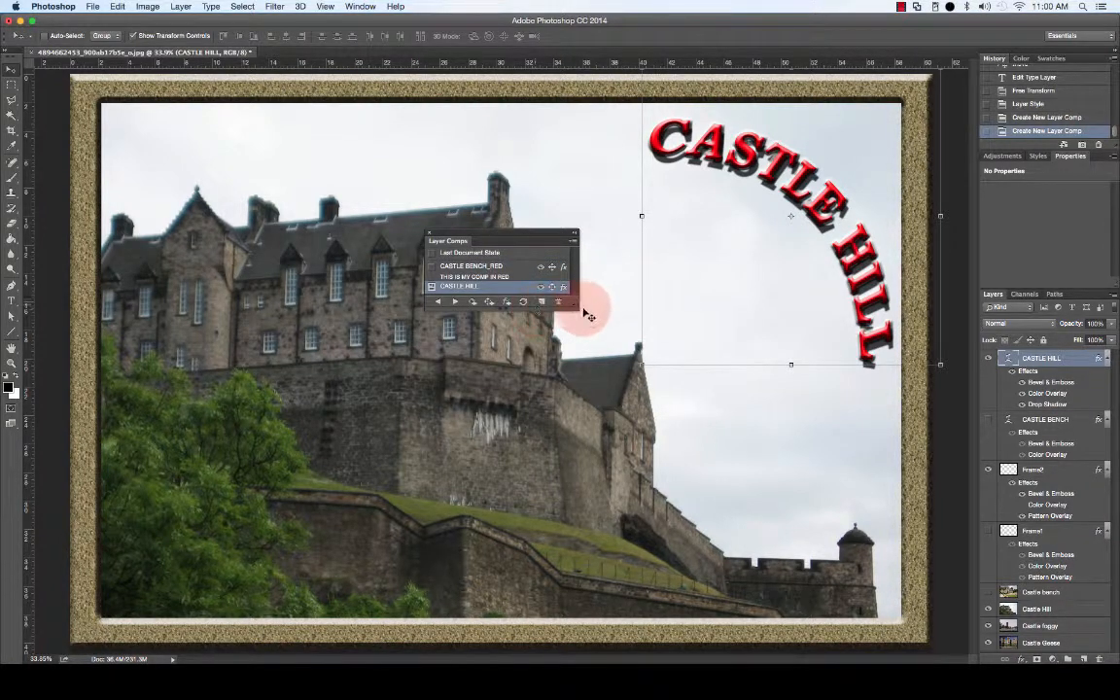
# - Enlarge Layer Comps, alternate between the CASTLE BENCH_RED and CASTLE HILL comps, ending on CASTLE HILL, and dock it beside Adjustments
pyautogui.moveTo(572, 308); pyautogui.dragTo(584, 377)
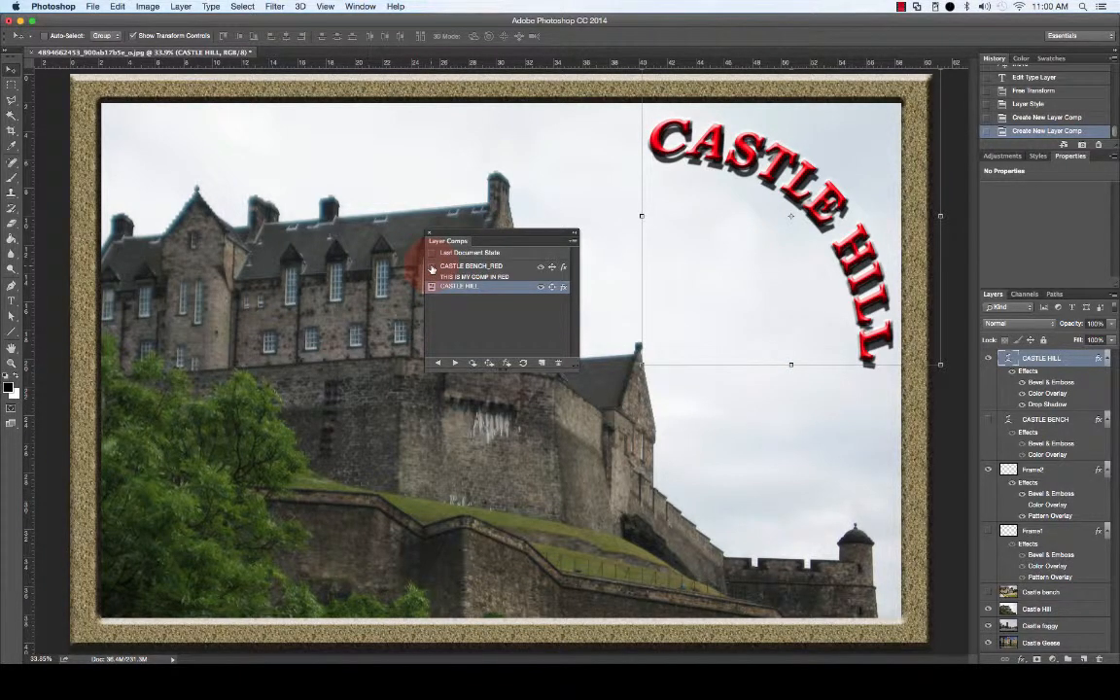
pyautogui.click(432, 266)
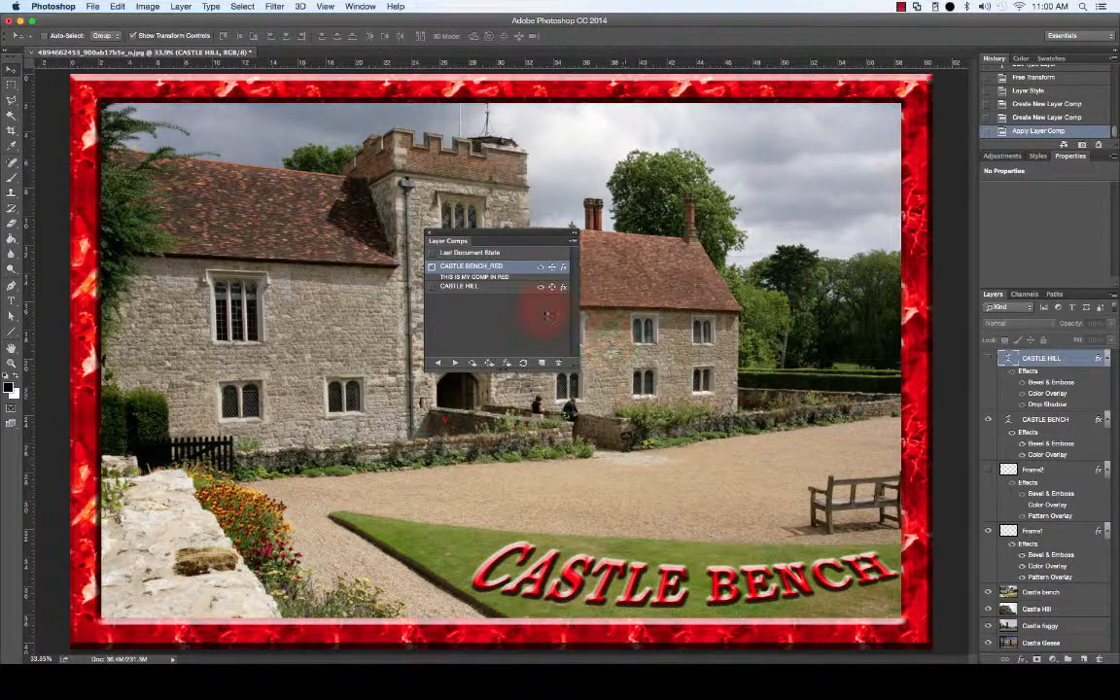
pyautogui.click(433, 286)
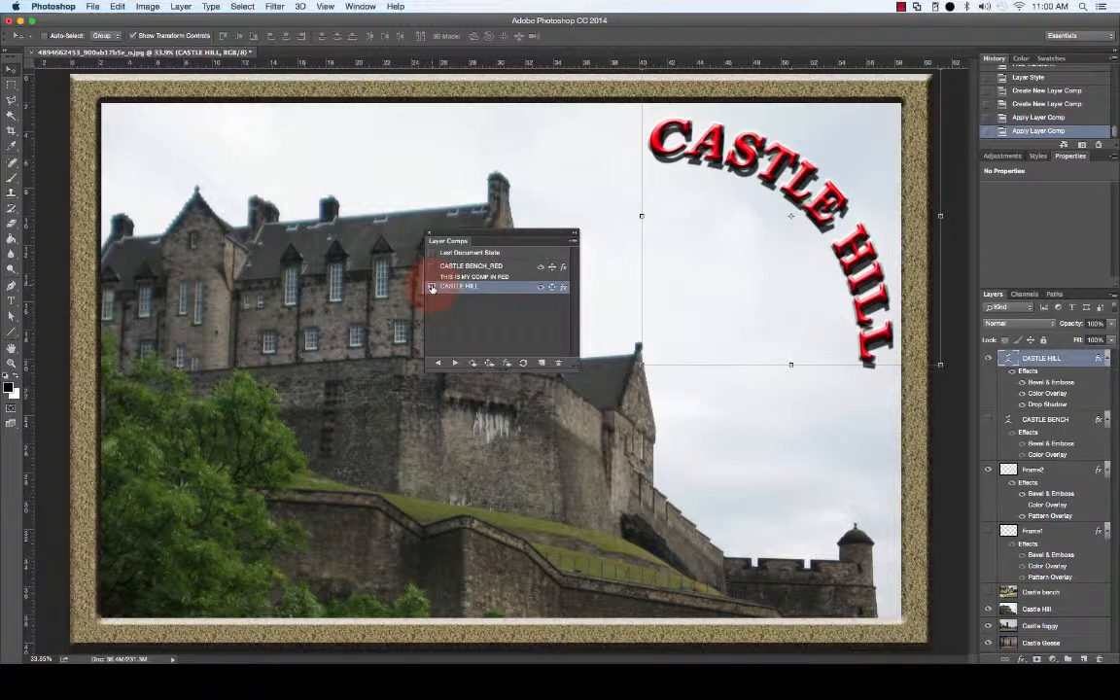
pyautogui.click(432, 266)
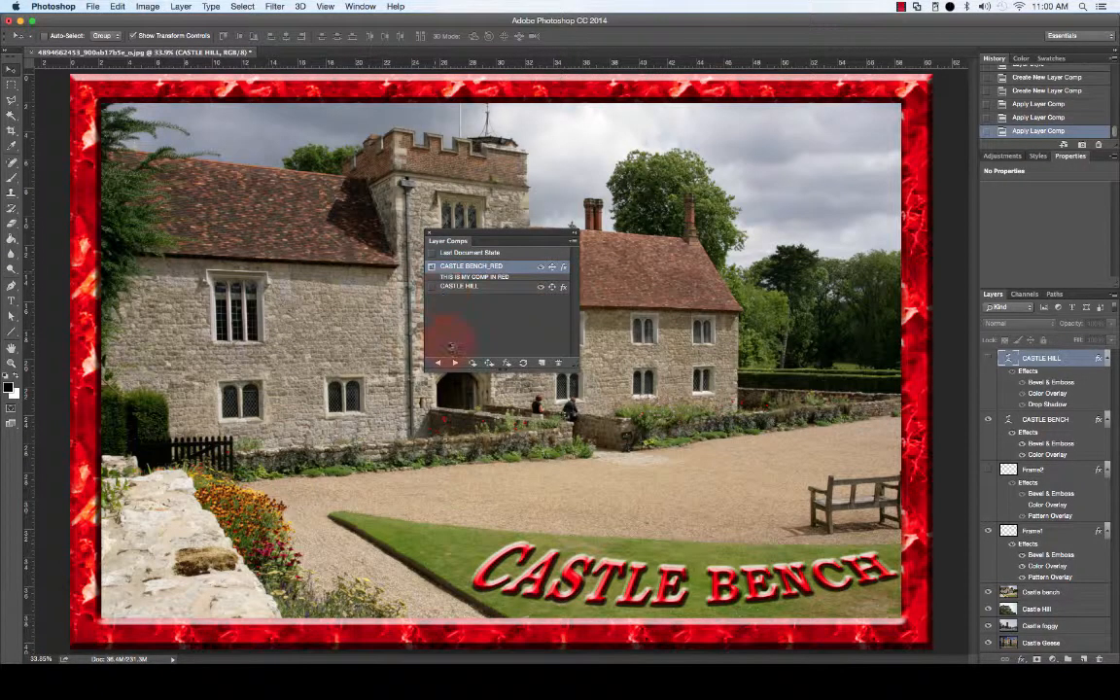
pyautogui.click(432, 287)
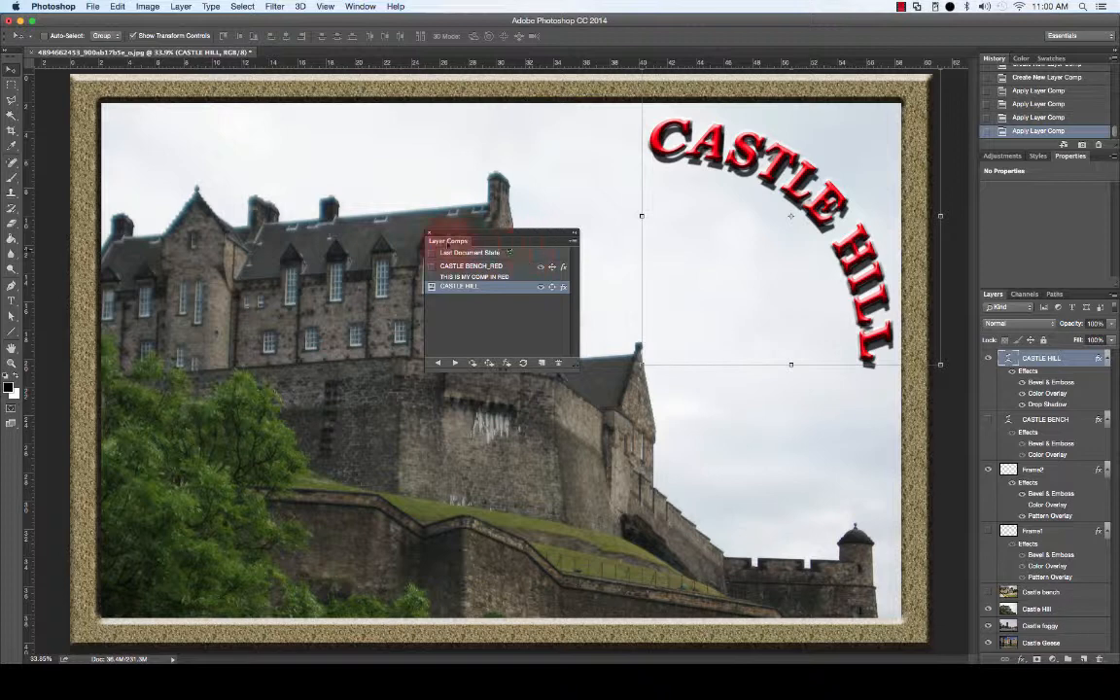
pyautogui.moveTo(448, 242); pyautogui.dragTo(978, 150)
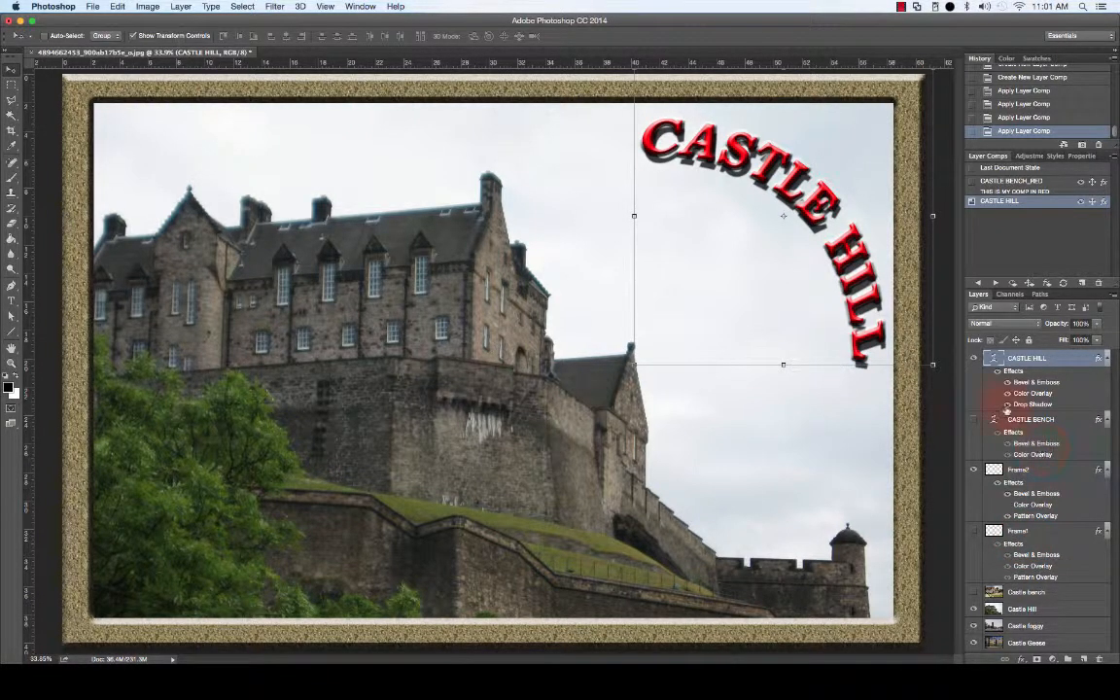
# - Hide the CASTLE HILL text and the Castle Hill photo, duplicate the CASTLE HILL text layer and show the copy
pyautogui.click(973, 358)
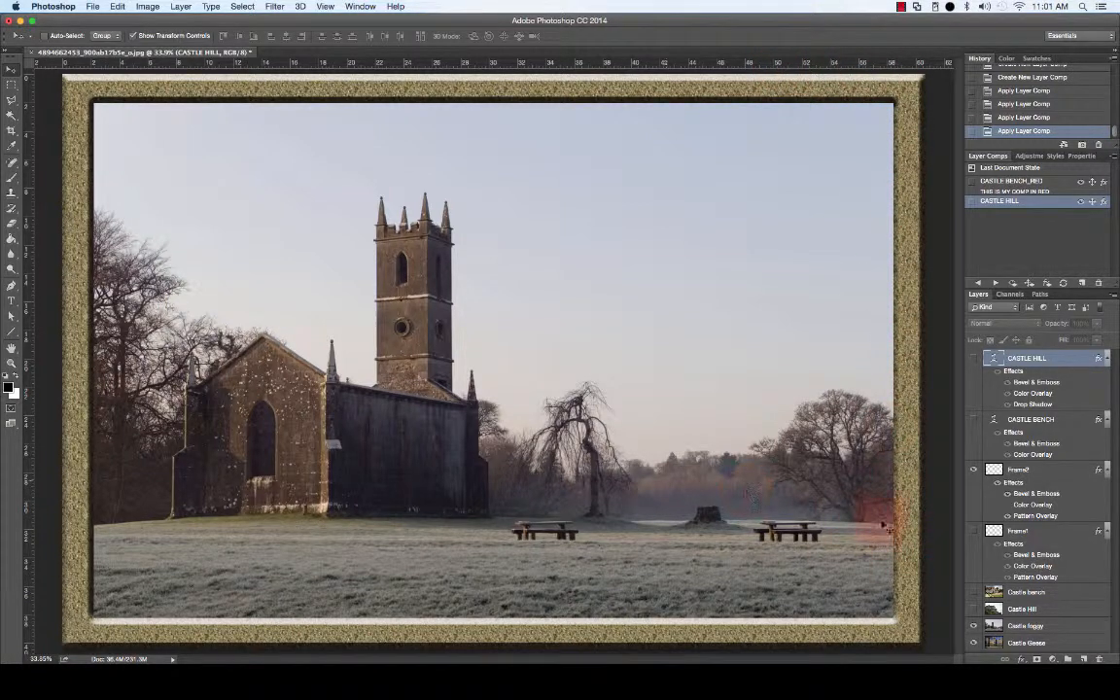
pyautogui.rightClick(1016, 354)
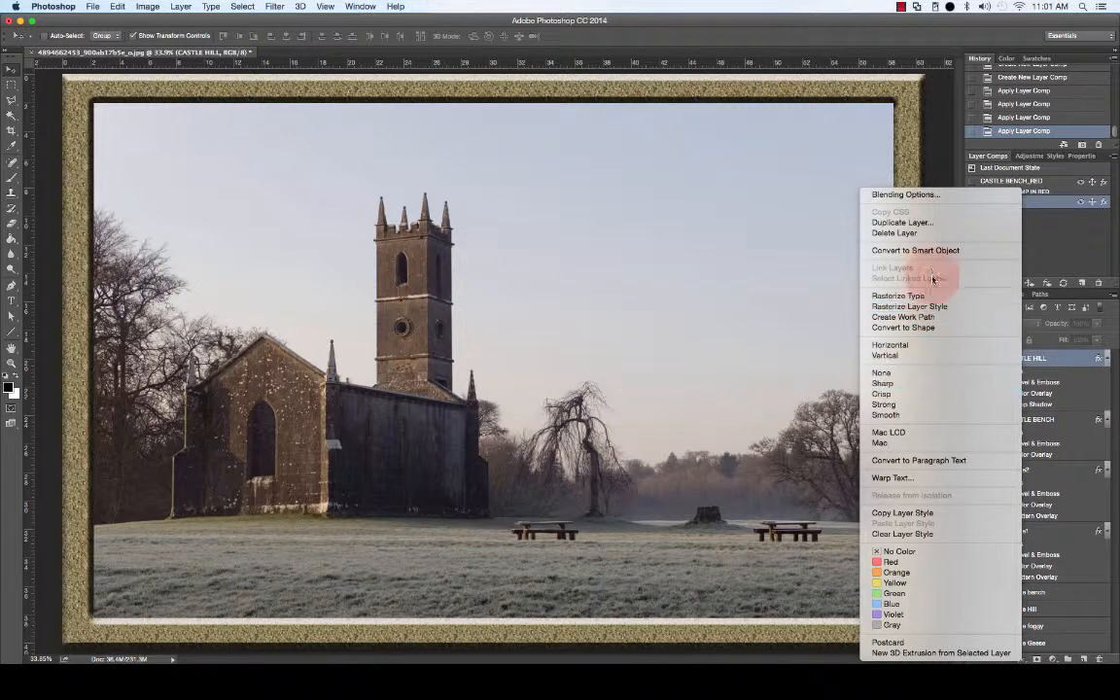
pyautogui.click(921, 226)
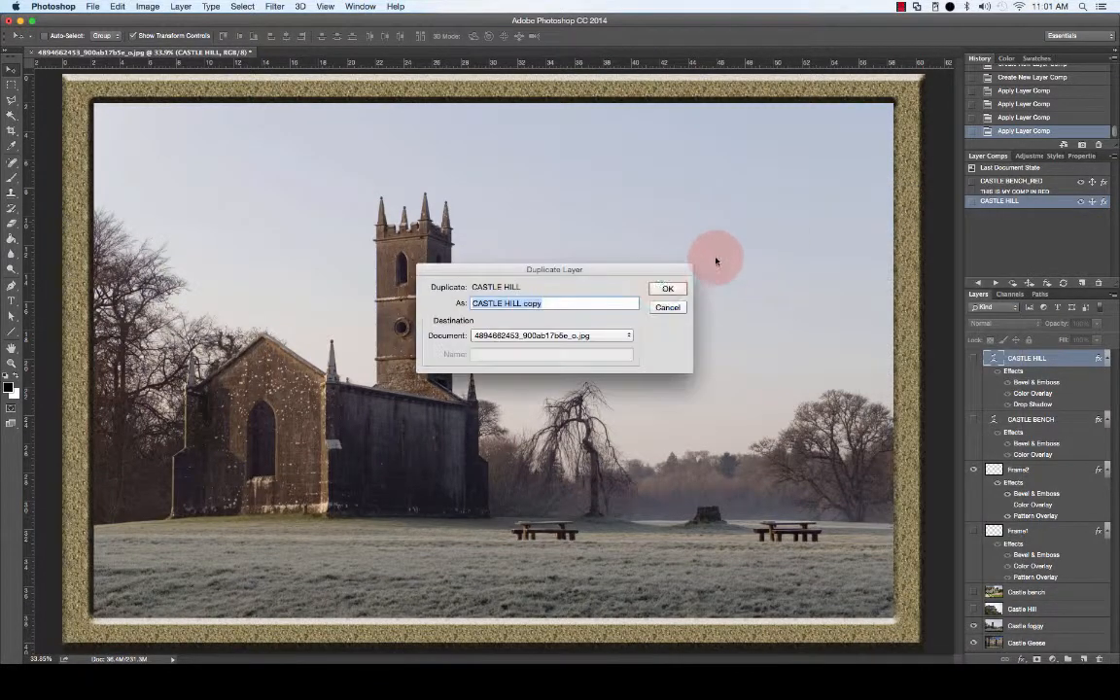
pyautogui.click(667, 289)
pyautogui.click(973, 359)
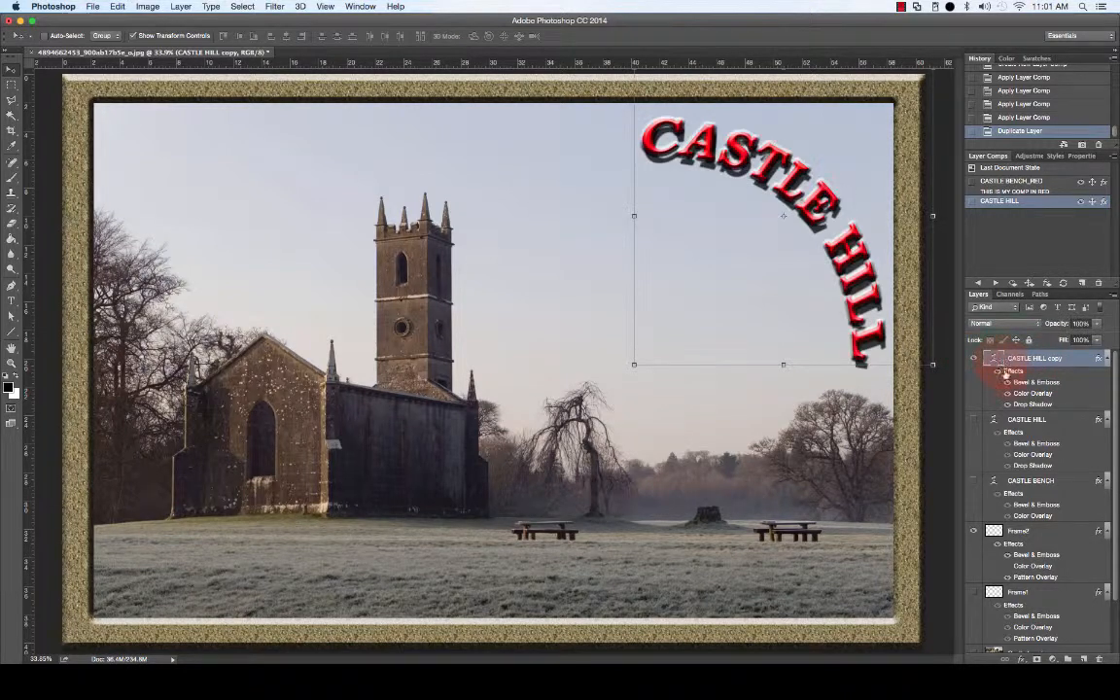
# - Replace the word HILL with FOG in the duplicated title so it reads CASTLE FOG
pyautogui.doubleClick(997, 360)
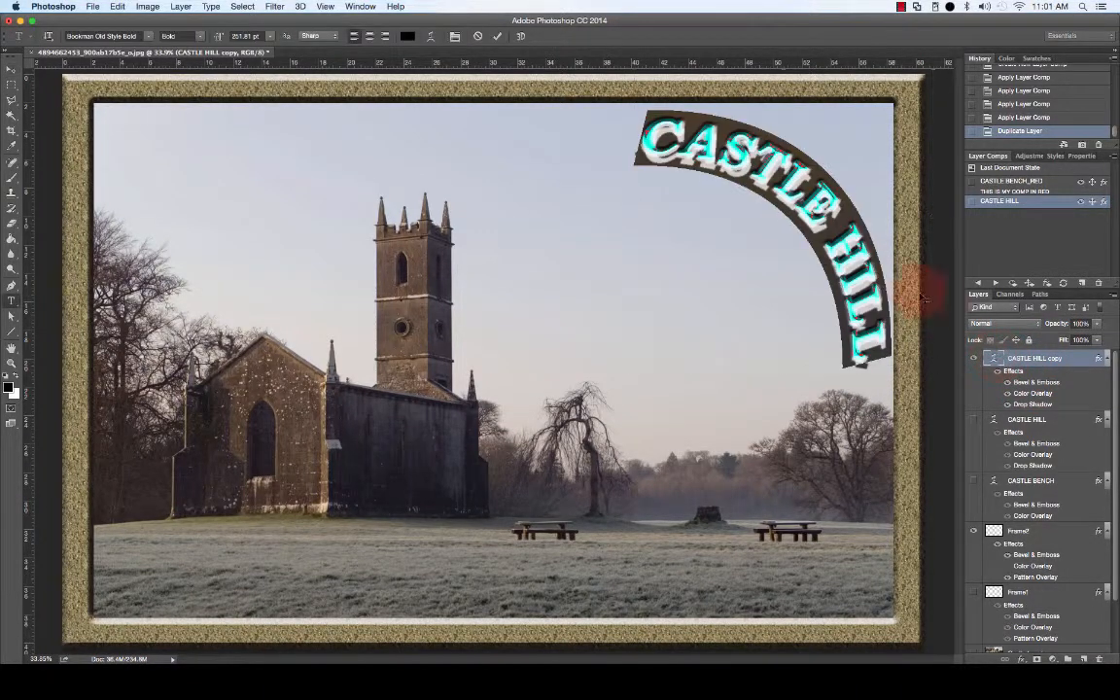
pyautogui.click(841, 230)
pyautogui.moveTo(842, 229); pyautogui.dragTo(867, 284)
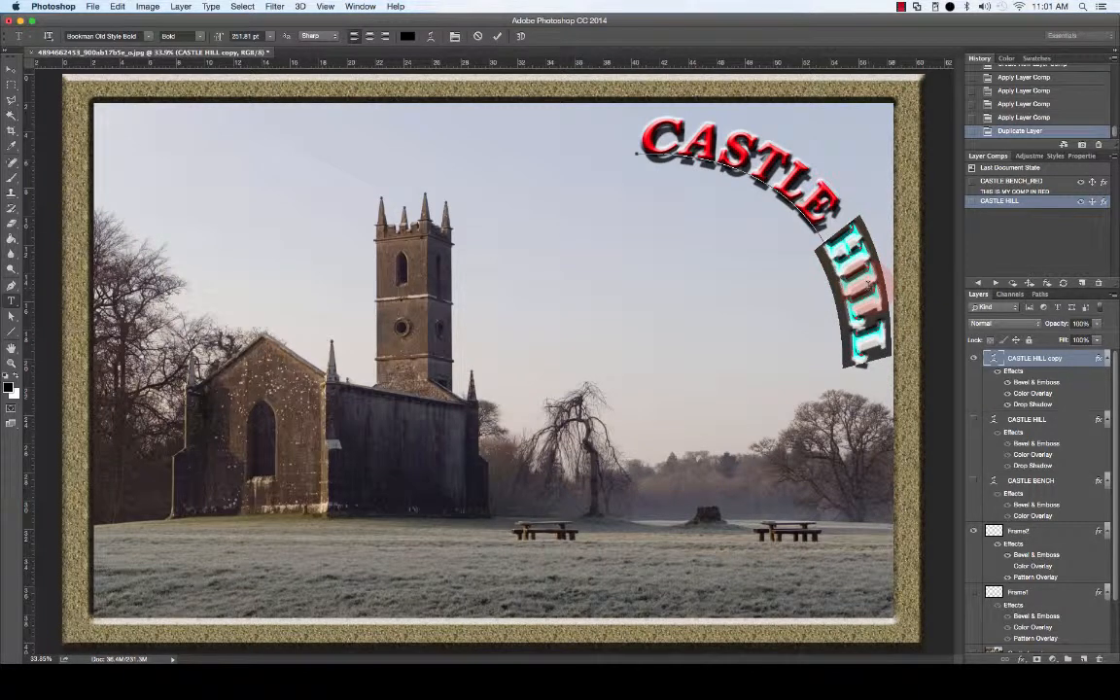
pyautogui.write('FO')
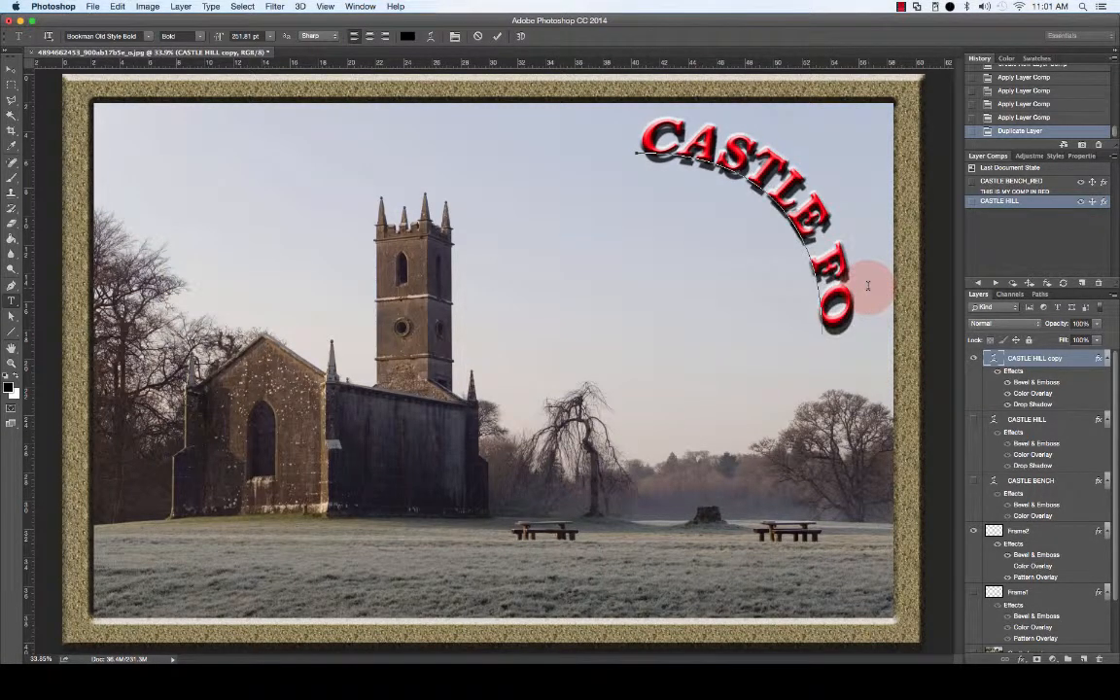
pyautogui.write('G')
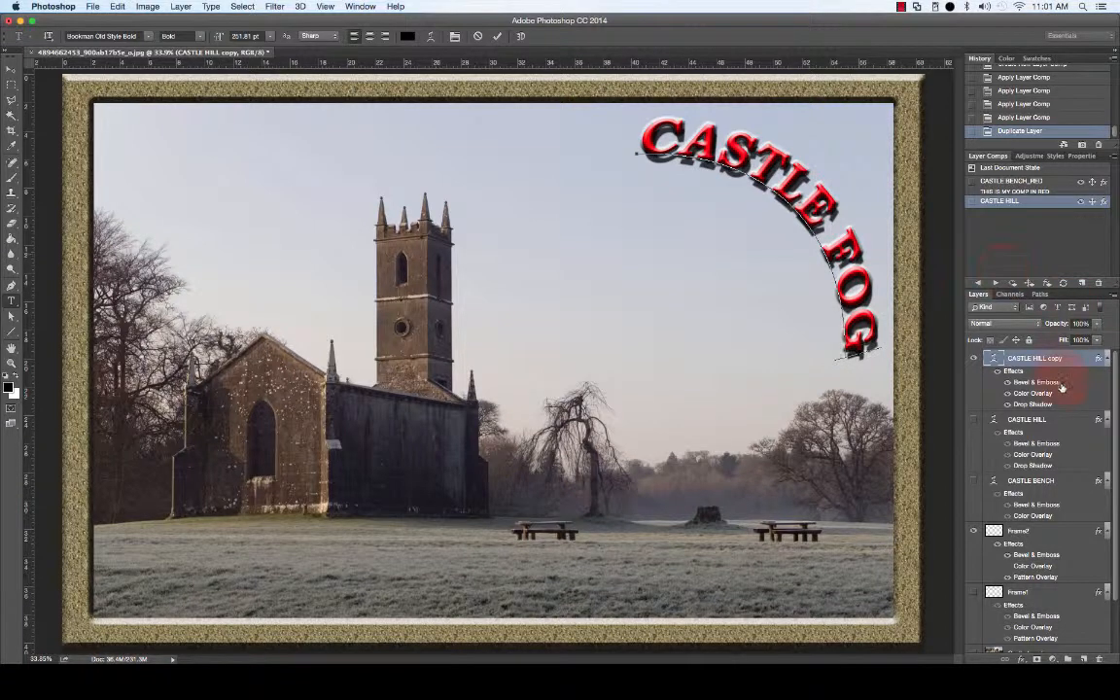
pyautogui.click(497, 36)
pyautogui.press('v')
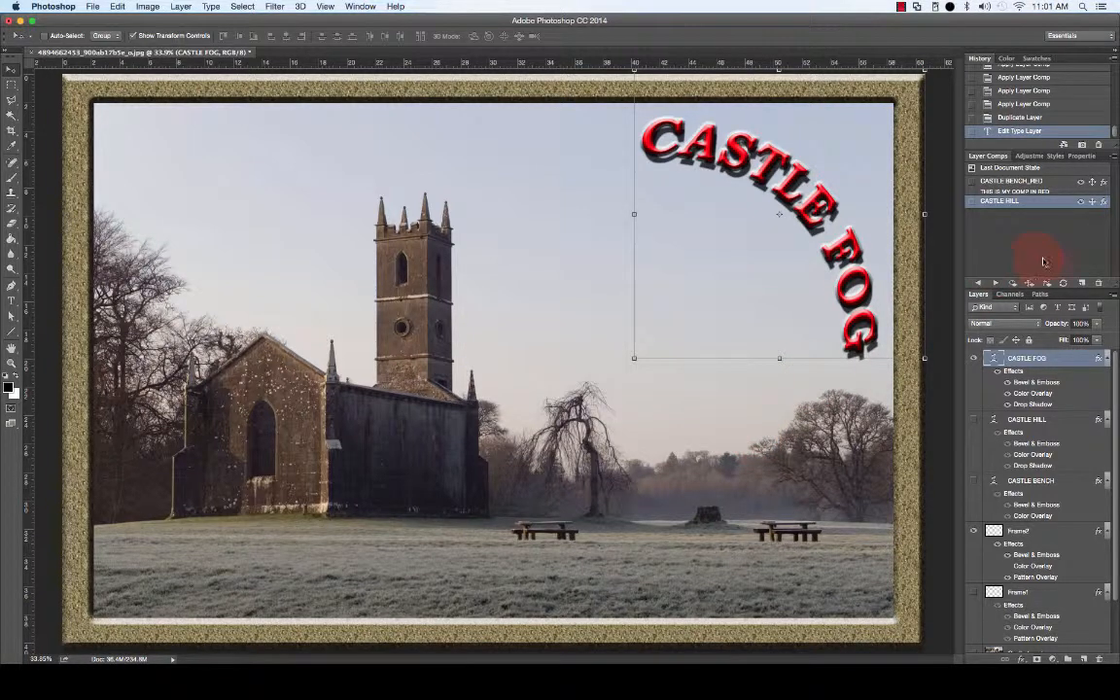
# - Create a layer comp named CASTLE FOG that stores visibility, position and appearance
pyautogui.click(1085, 284)
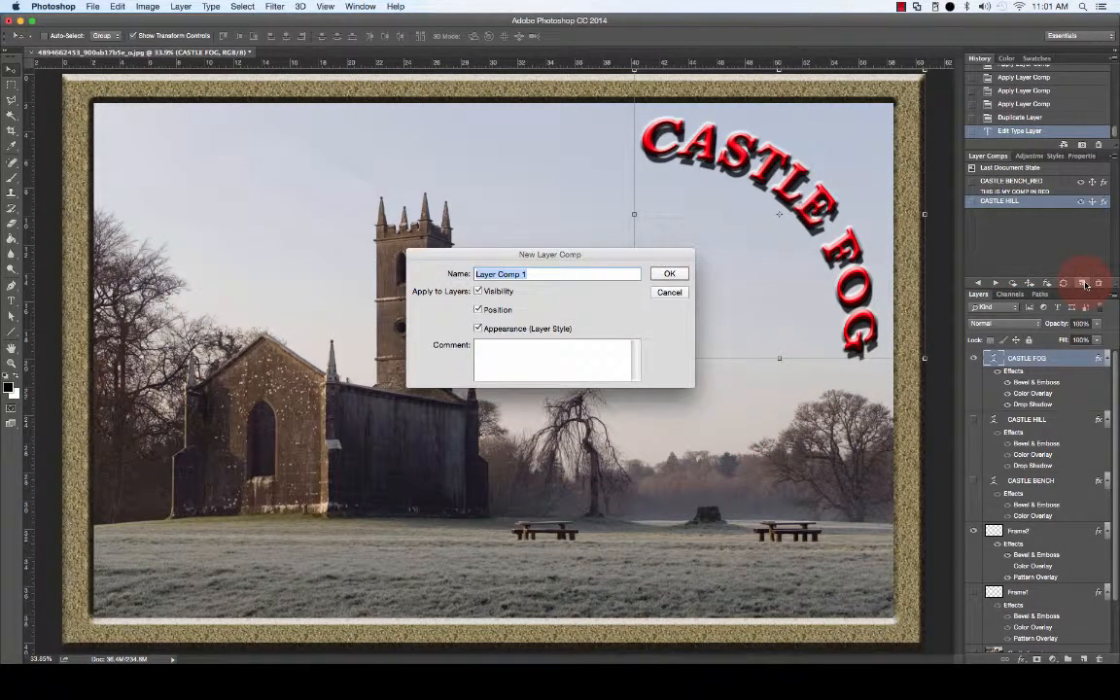
pyautogui.write('CASTLE FOG')
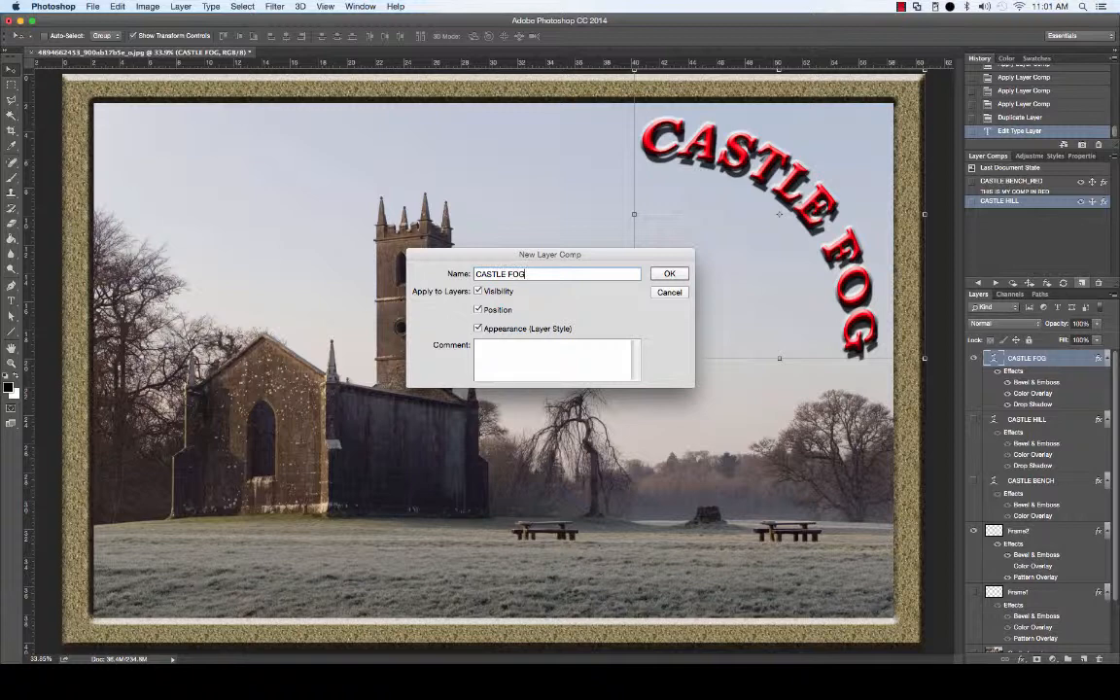
pyautogui.press('Return')
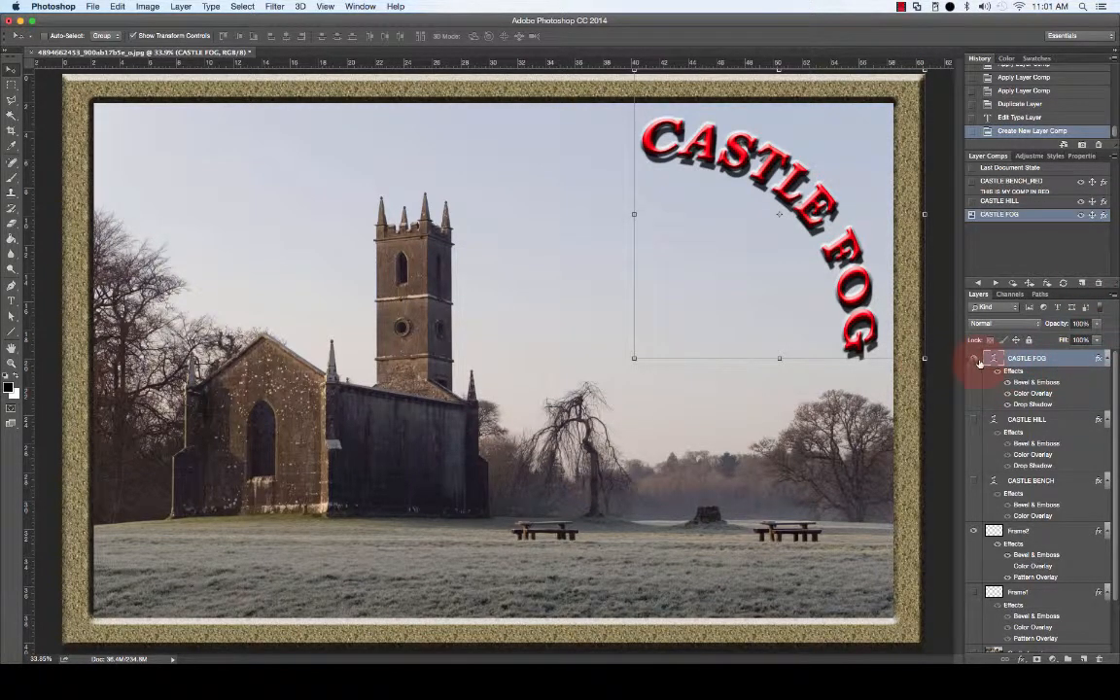
# - Hide the CASTLE FOG text, Frame2 and the Castle foggy photo, and show Frame1 with its Color Overlay turned off
pyautogui.click(974, 361)
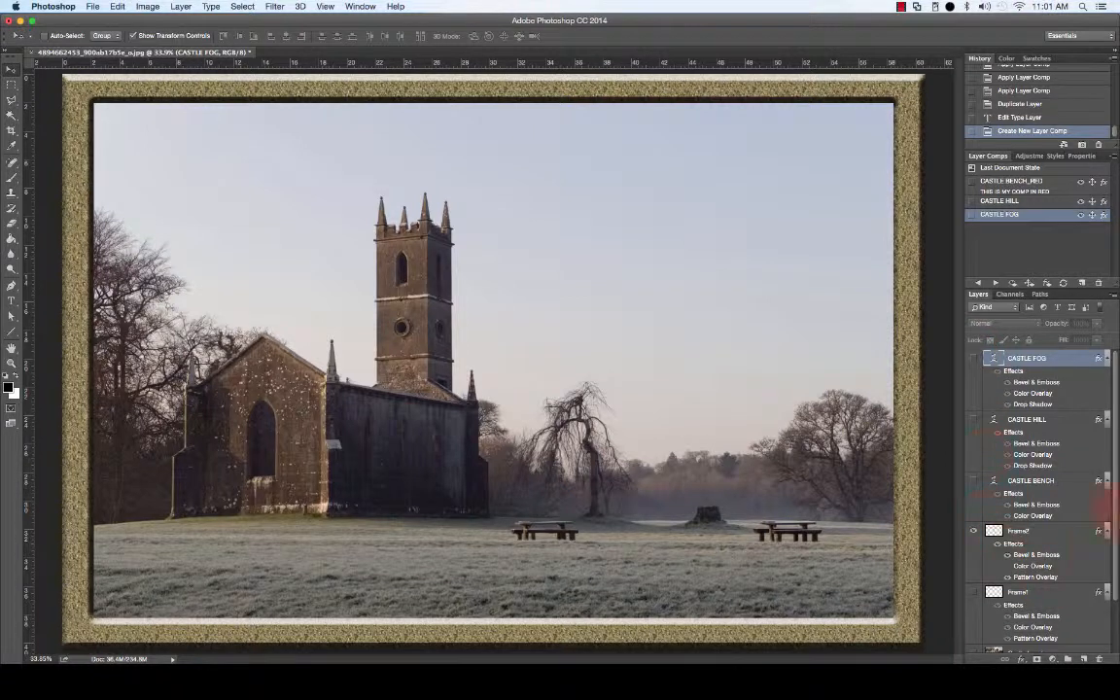
pyautogui.scroll(-2, 1115, 479)
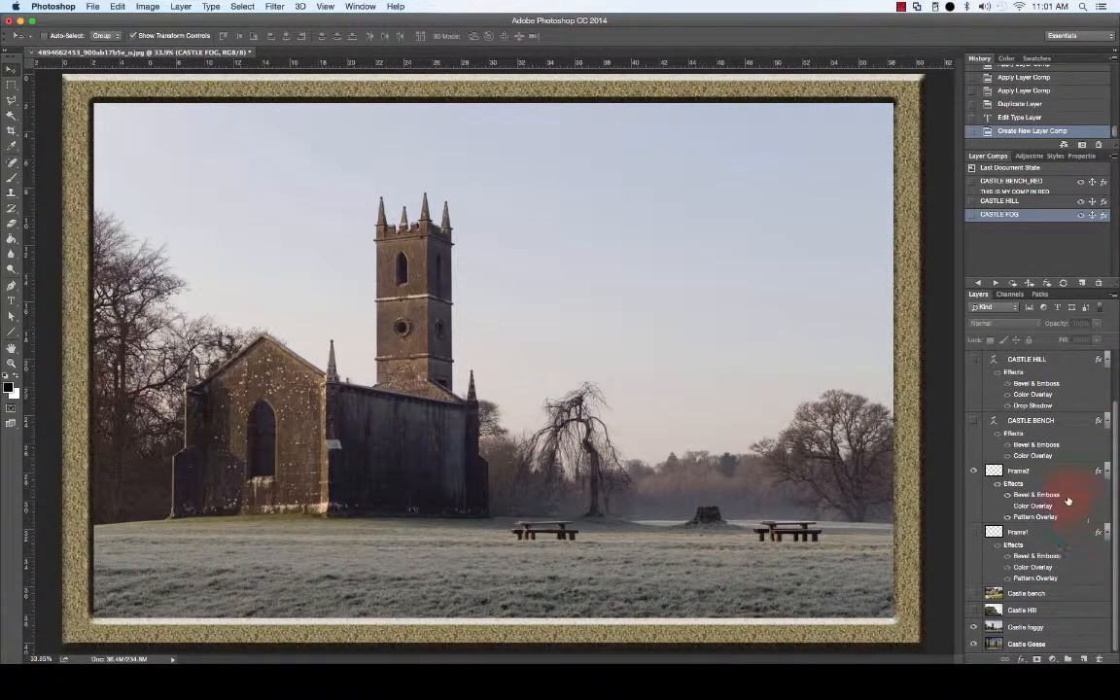
pyautogui.click(973, 471)
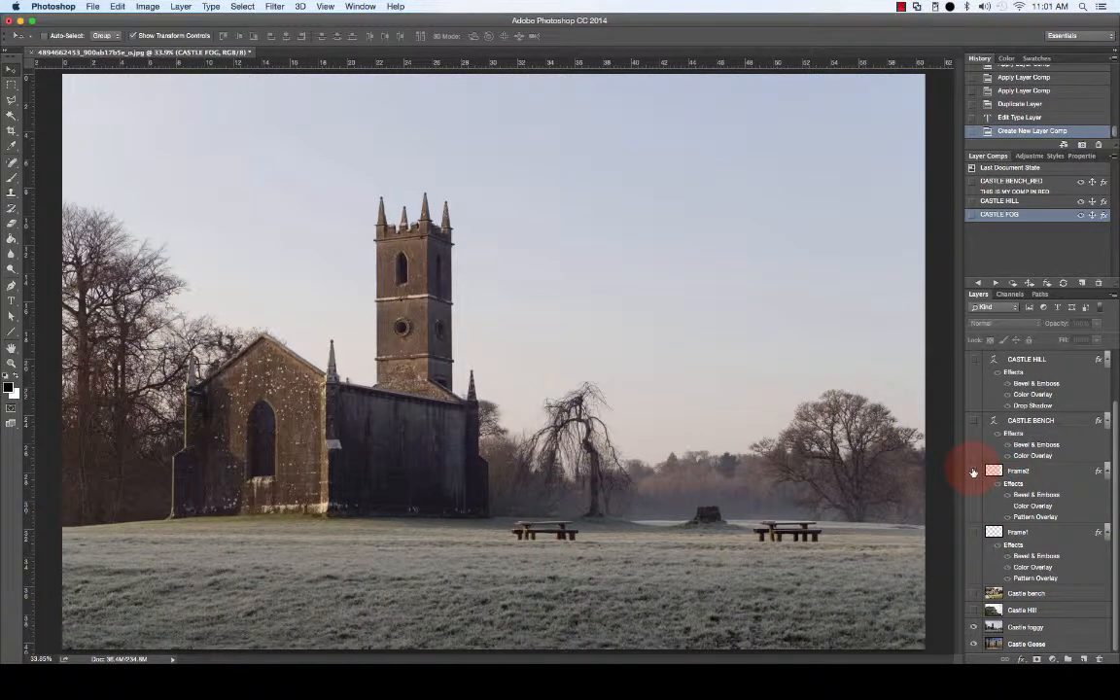
pyautogui.click(973, 533)
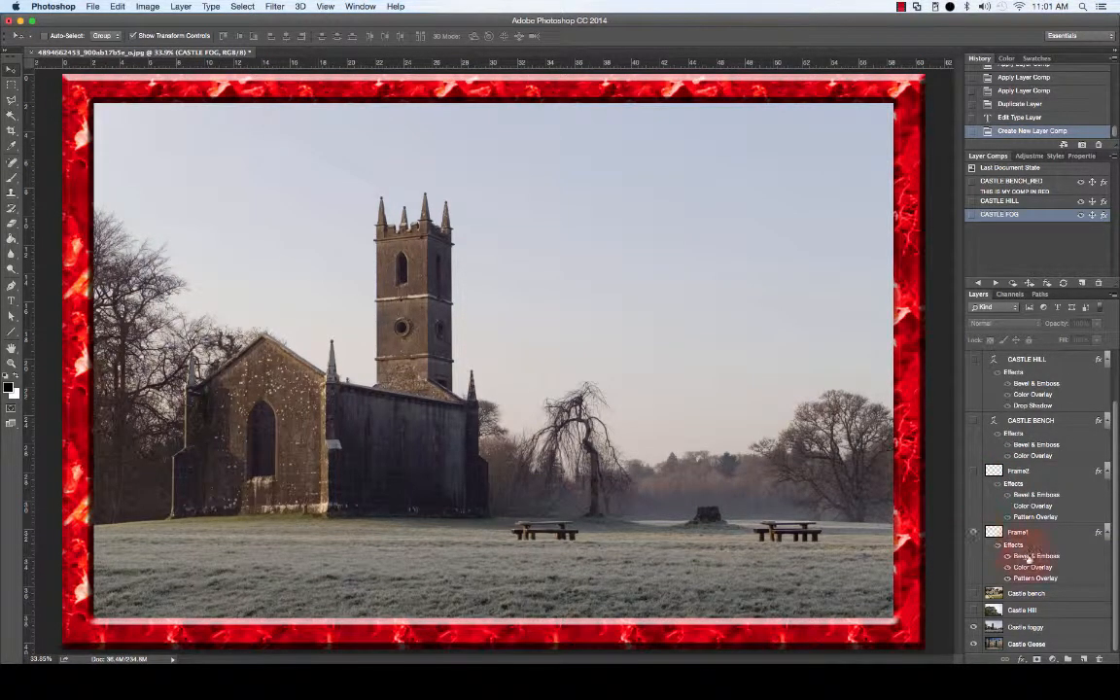
pyautogui.click(973, 628)
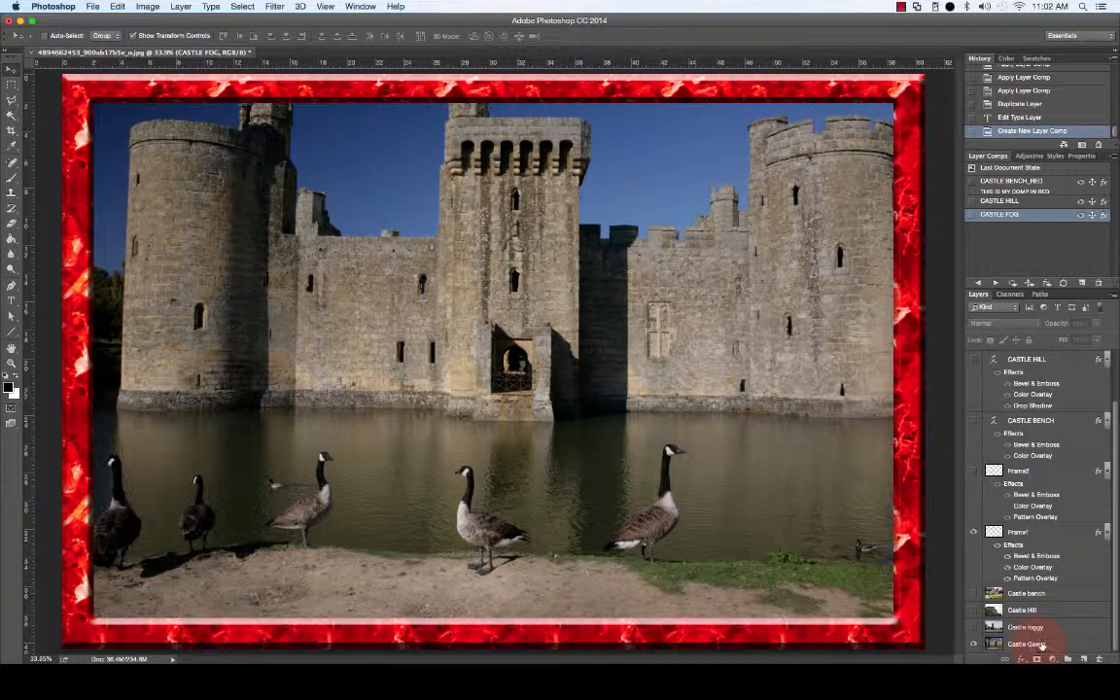
pyautogui.click(1007, 568)
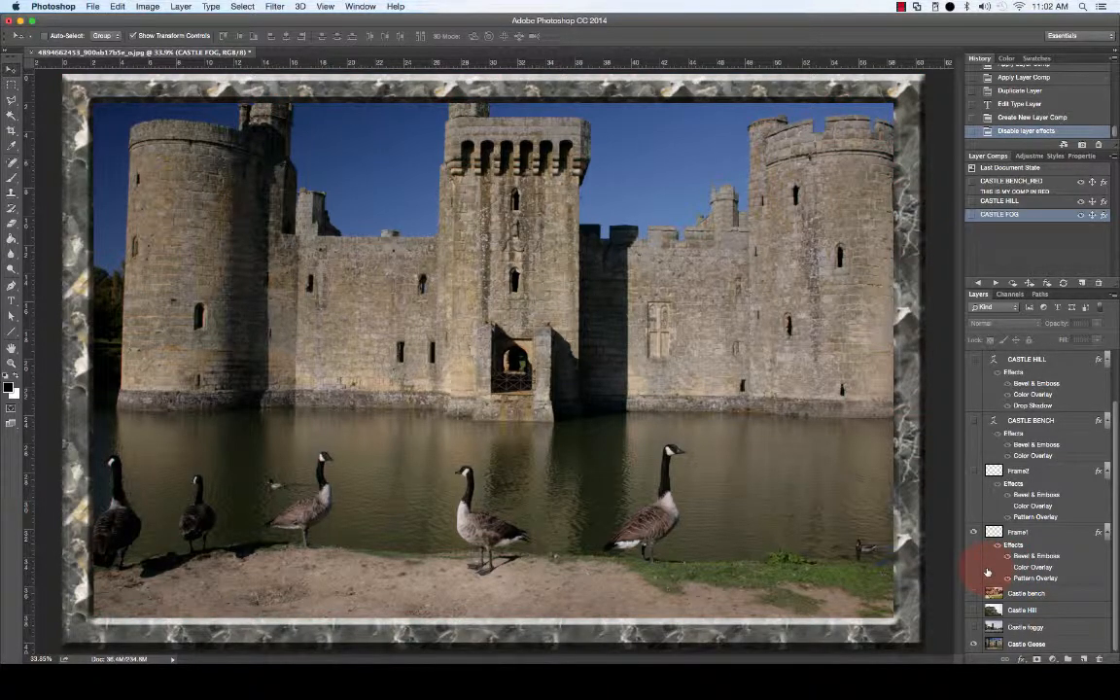
# - Duplicate the CASTLE HILL text layer and make the copy visible over the geese photo
pyautogui.click(1027, 362)
pyautogui.rightClick(1027, 364)
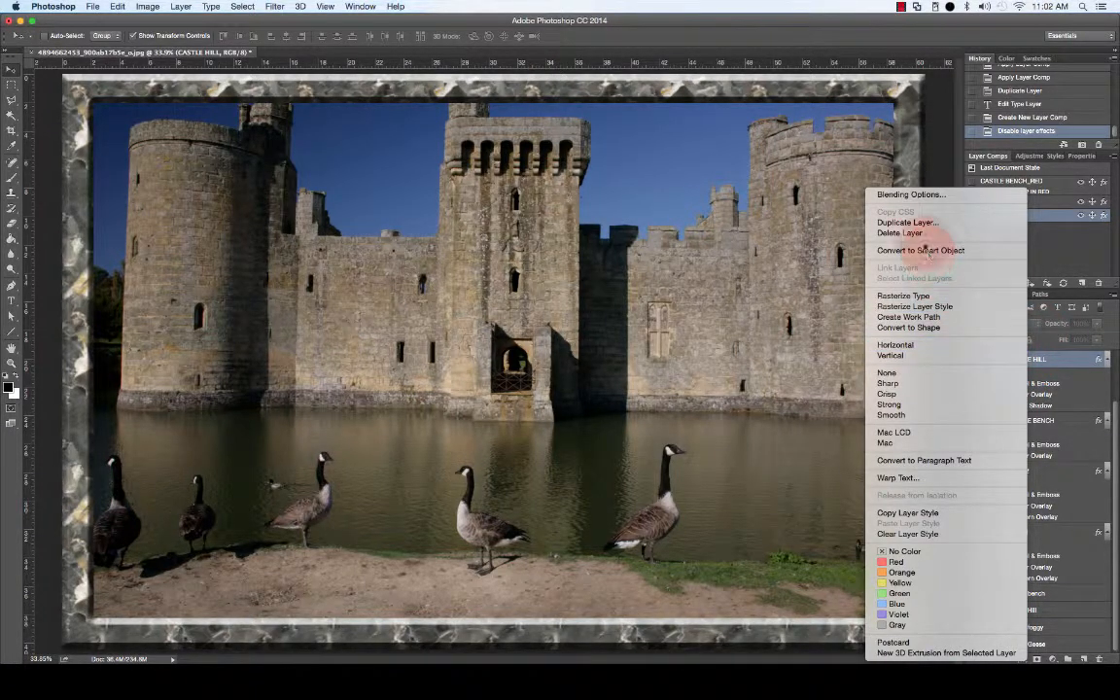
pyautogui.click(919, 223)
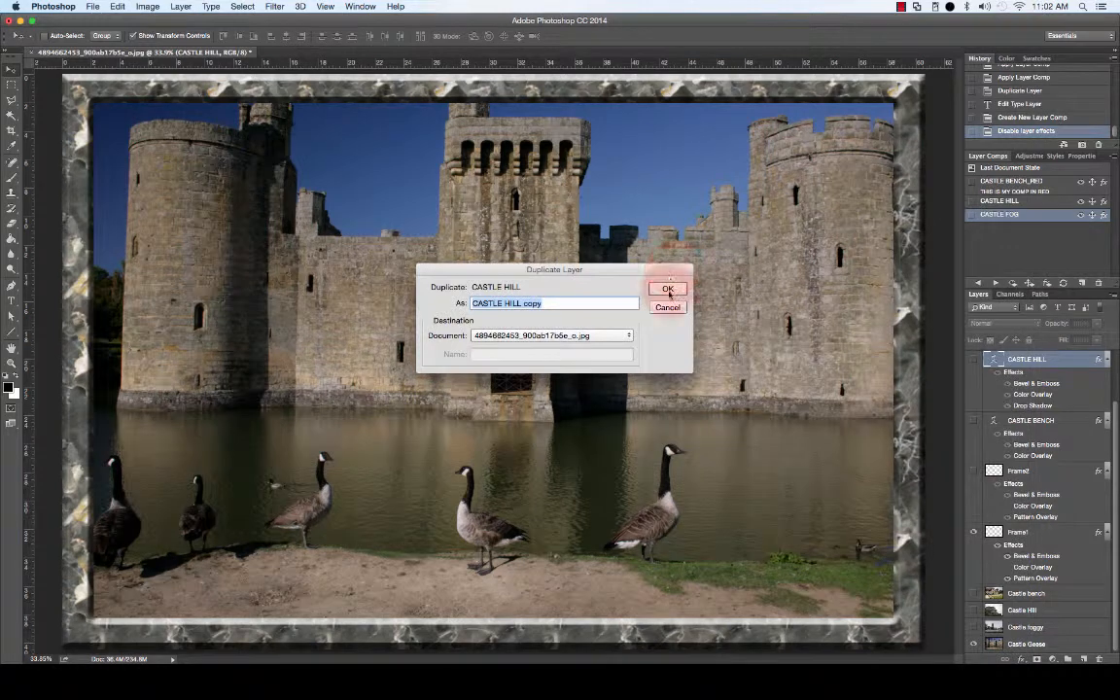
pyautogui.click(669, 289)
pyautogui.click(989, 359)
pyautogui.click(971, 362)
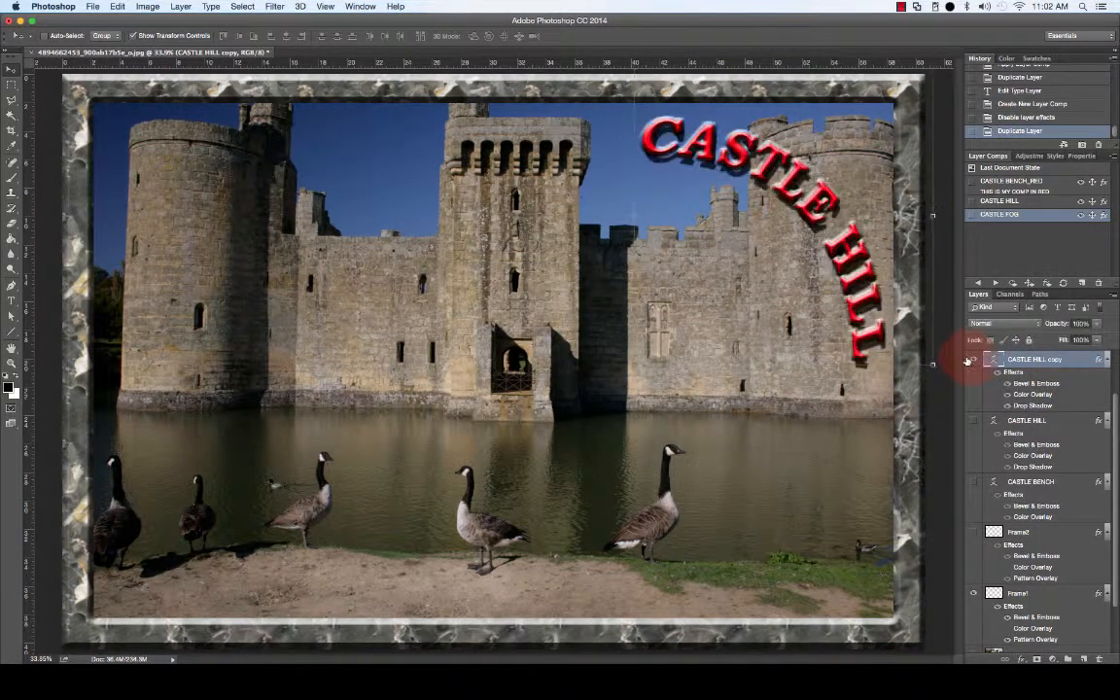
# - Replace the word HILL with GEESE in the duplicated title so it reads CASTLE GEESE
pyautogui.click(997, 365)
pyautogui.doubleClick(994, 362)
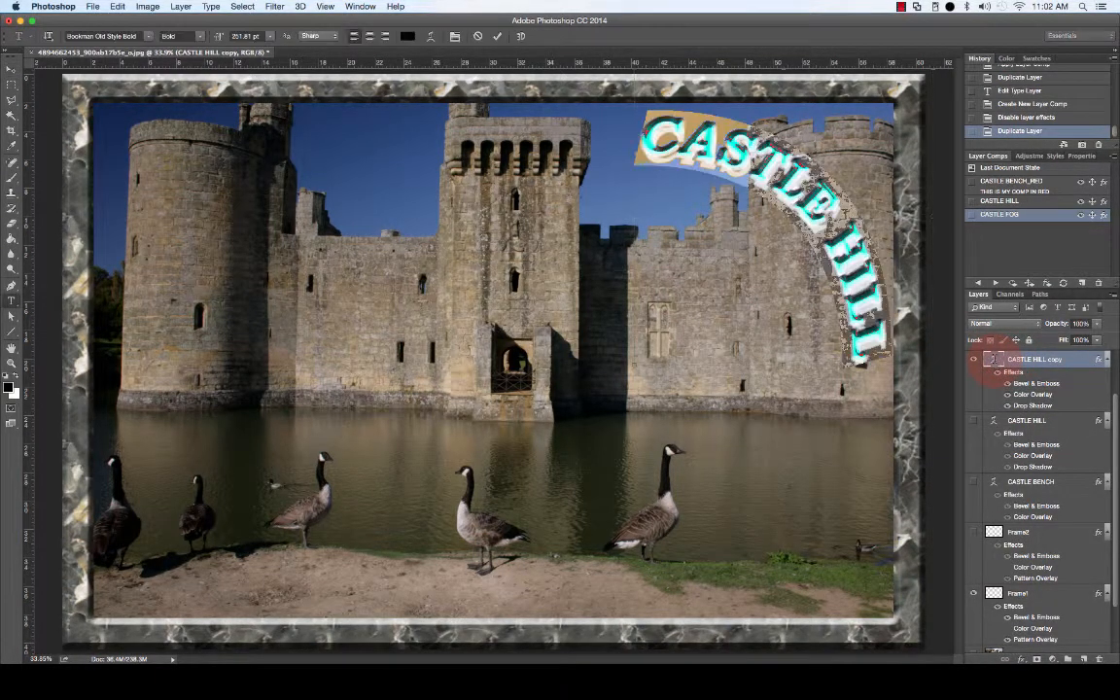
pyautogui.click(837, 224)
pyautogui.moveTo(844, 226); pyautogui.dragTo(880, 358)
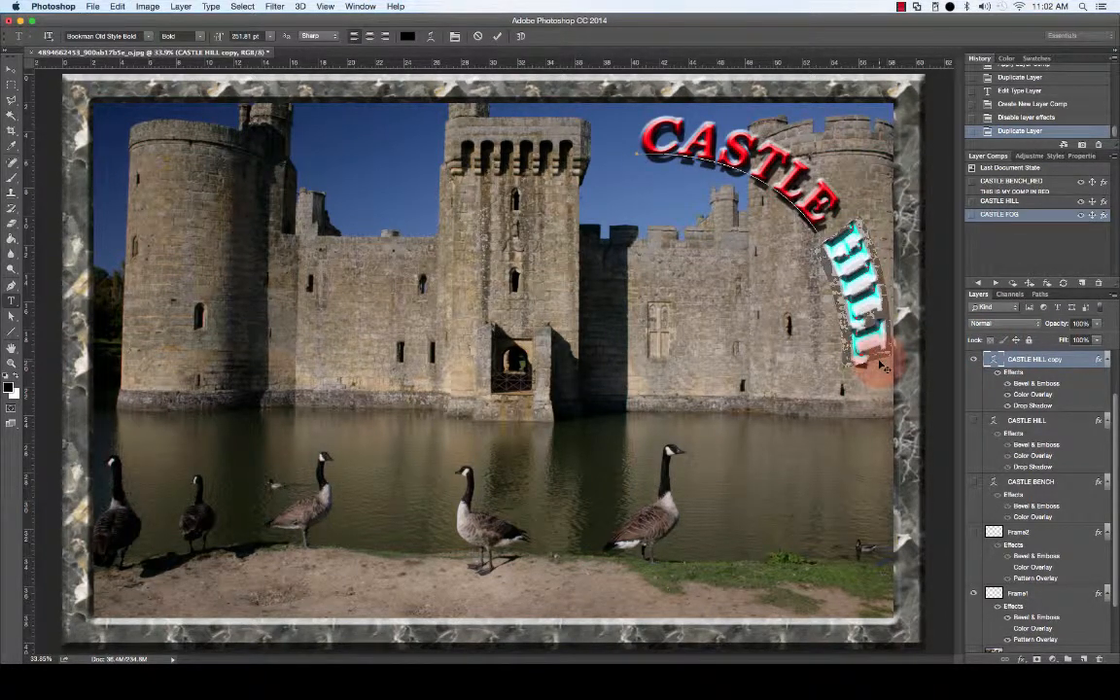
pyautogui.write('GEESE')
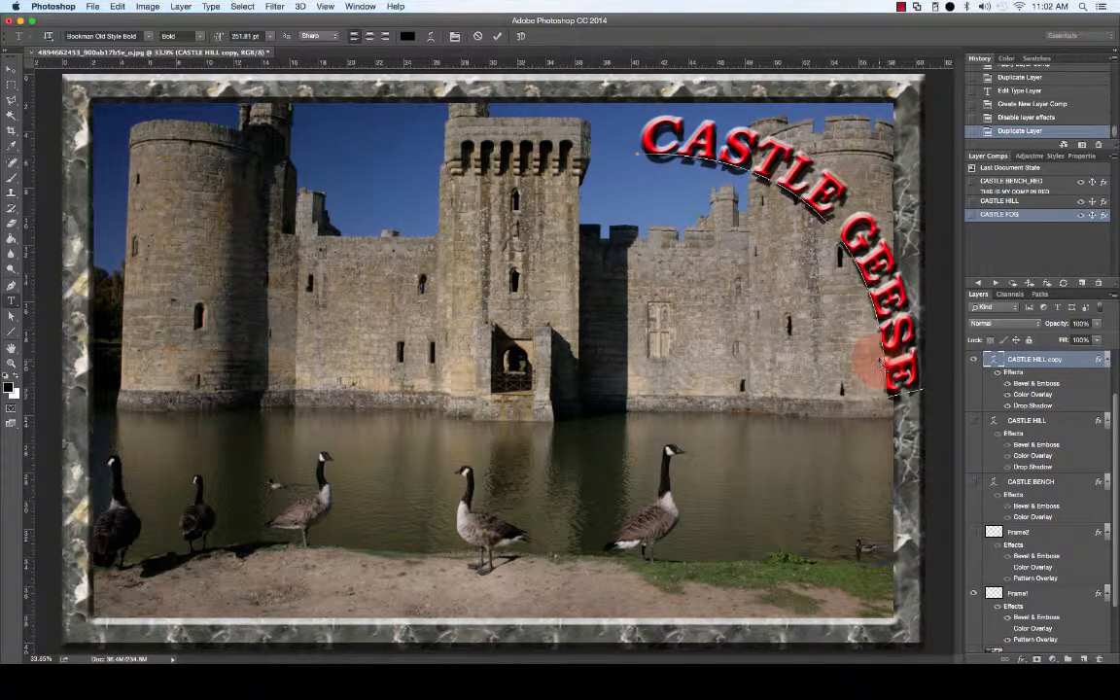
# - Move the CASTLE GEESE title down over the water and rotate it about -43 degrees into a level arch above the geese
pyautogui.click(13, 74)
pyautogui.moveTo(766, 144); pyautogui.dragTo(454, 453)
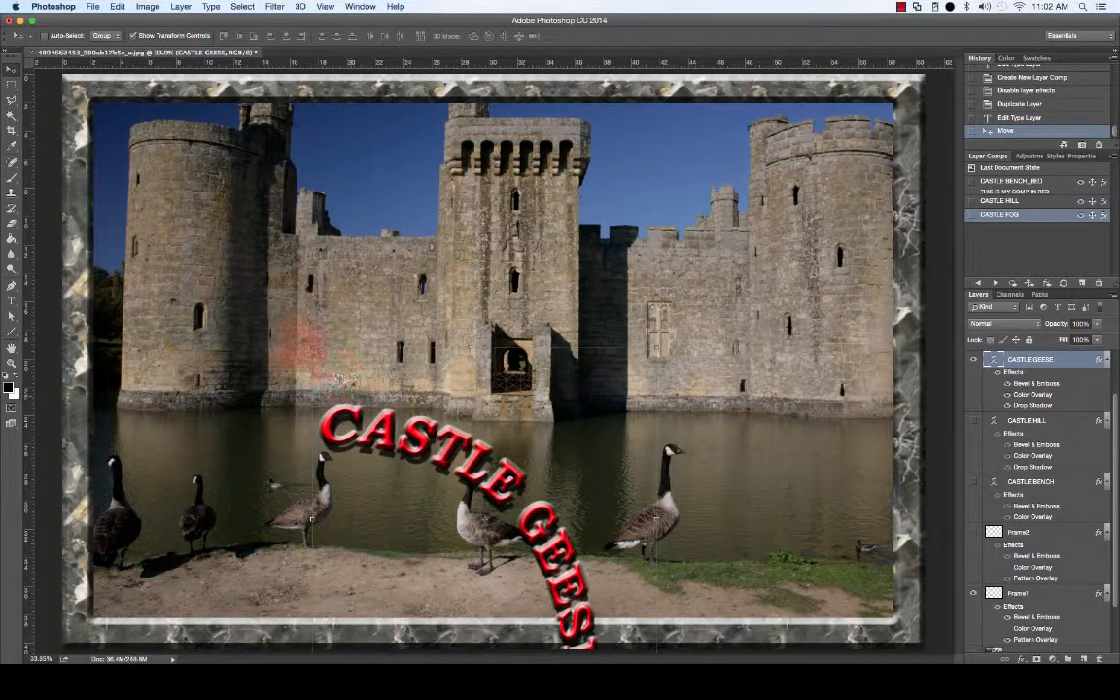
pyautogui.moveTo(300, 342); pyautogui.dragTo(272, 502)
pyautogui.moveTo(521, 509); pyautogui.dragTo(514, 455)
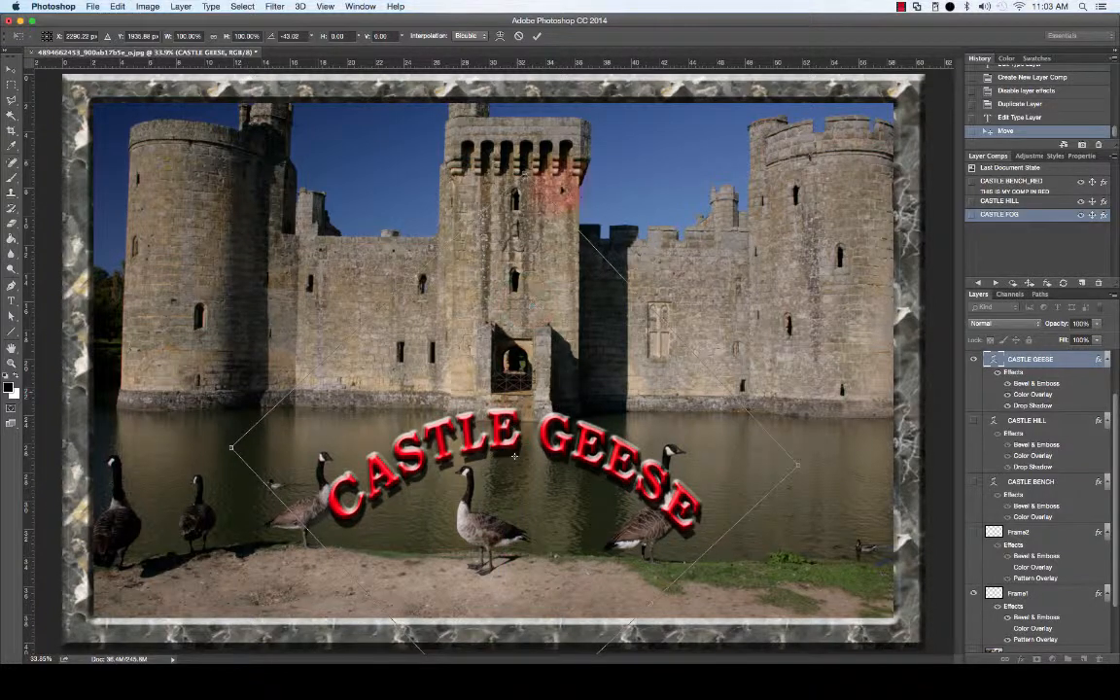
pyautogui.click(538, 39)
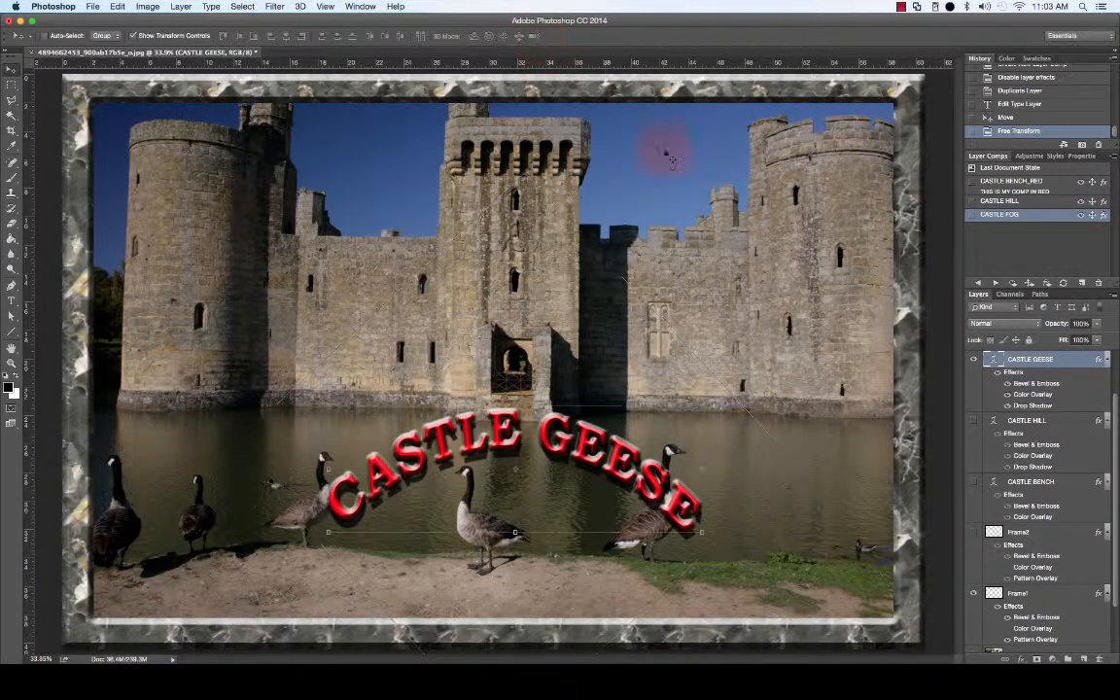
# - Create a layer comp named CASTLE GEESE that stores visibility, position and appearance
pyautogui.click(1082, 283)
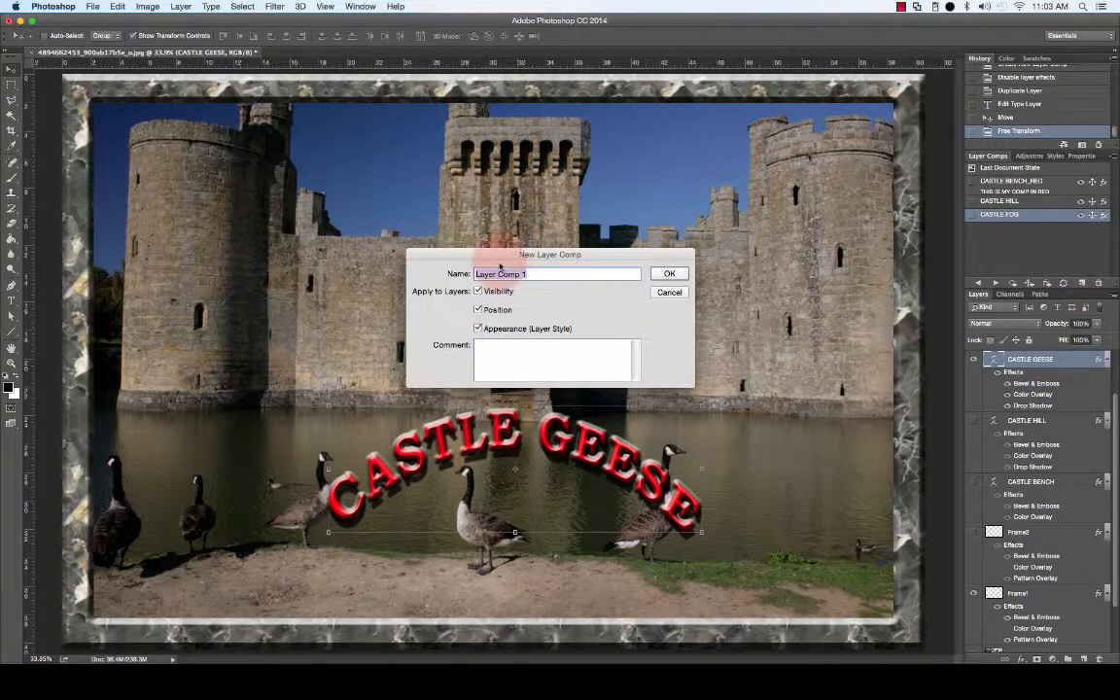
pyautogui.write('CASTLE GEESE')
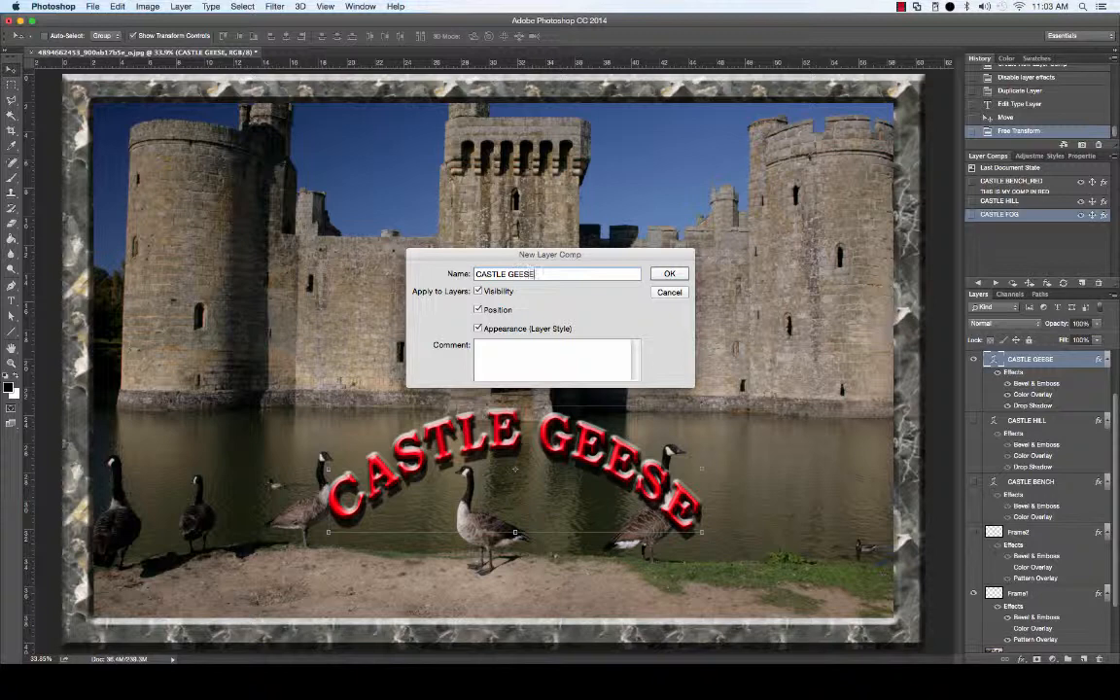
pyautogui.press('Return')
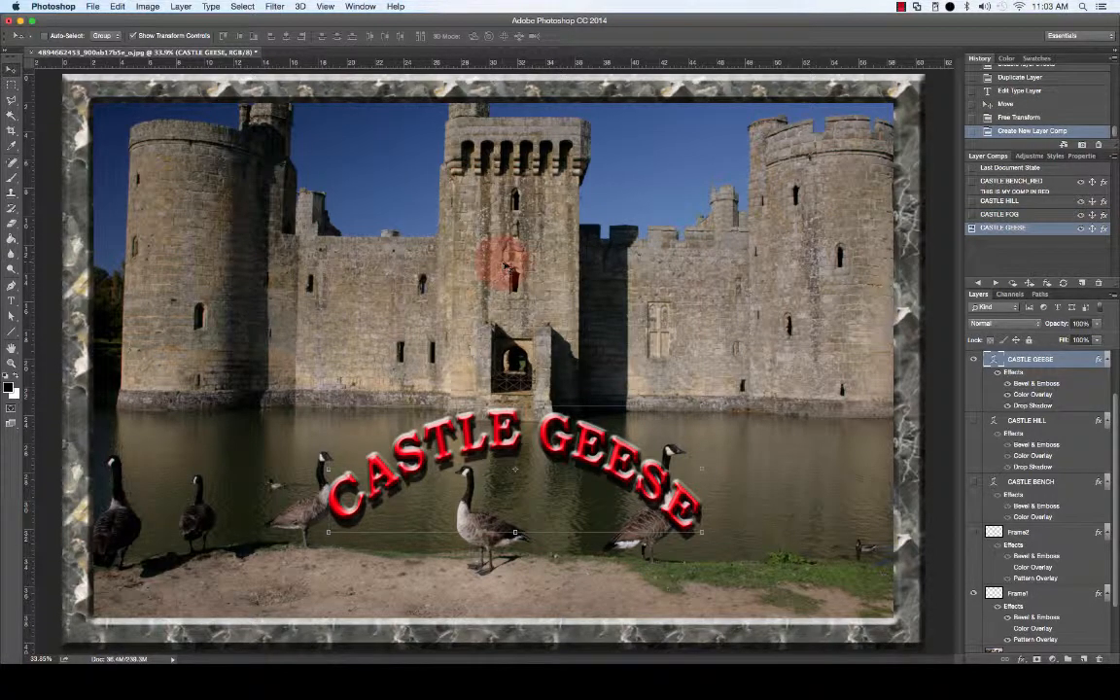
# - Review the saved designs by applying the CASTLE FOG, CASTLE HILL, CASTLE BENCH_RED and CASTLE GEESE layer comps in turn
pyautogui.click(973, 214)
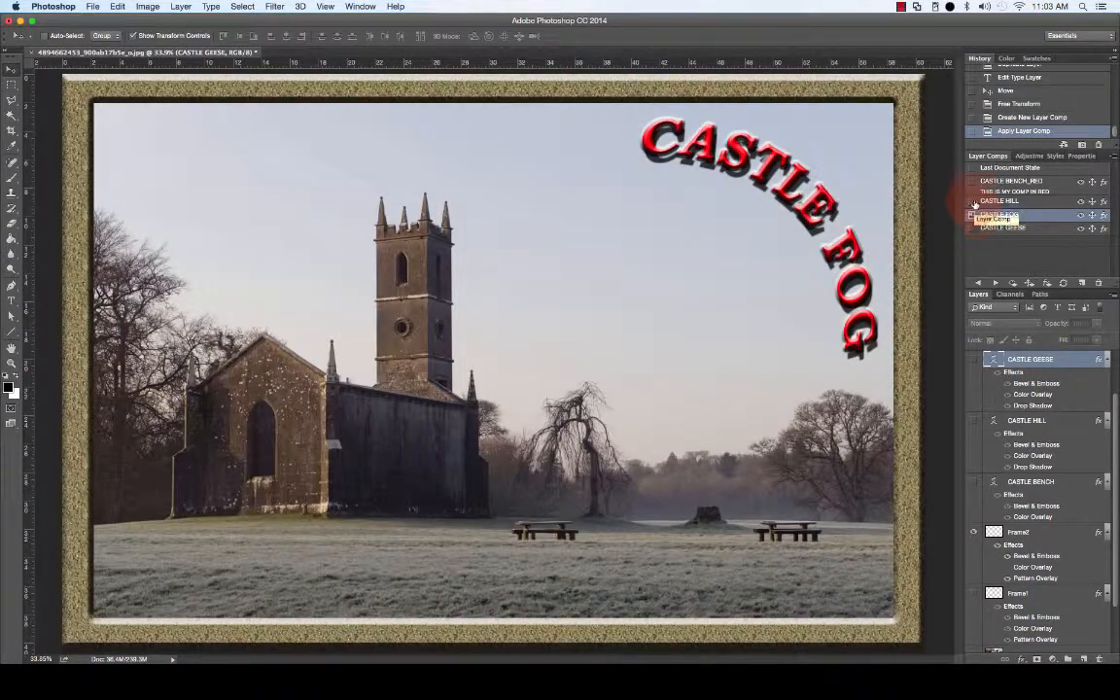
pyautogui.click(973, 201)
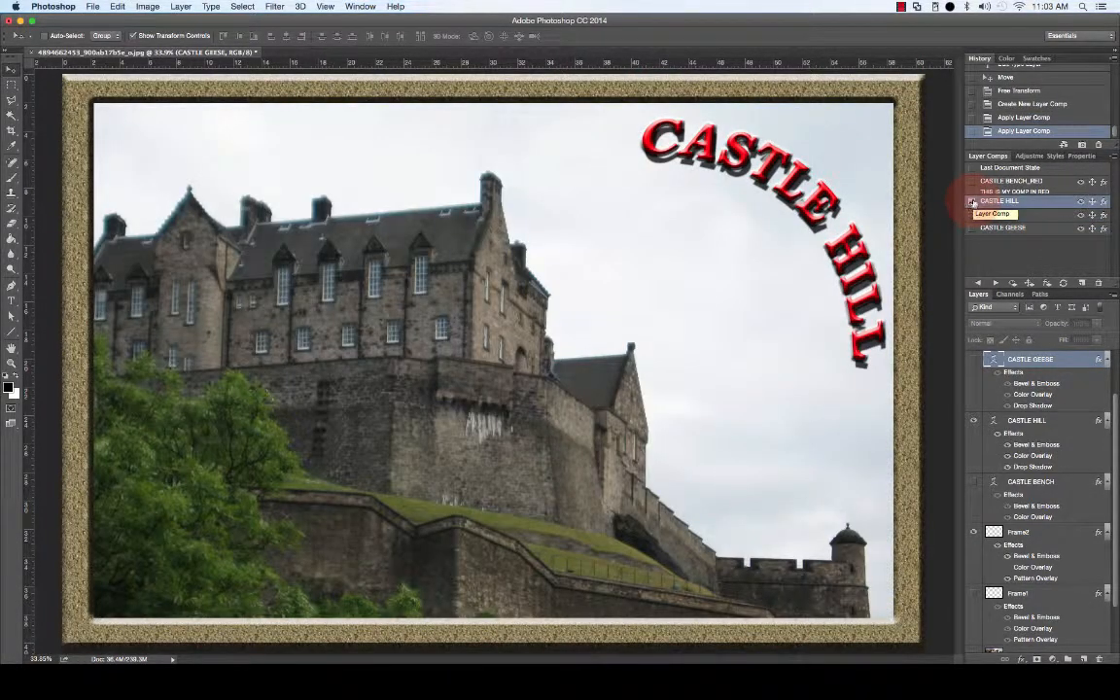
pyautogui.click(971, 182)
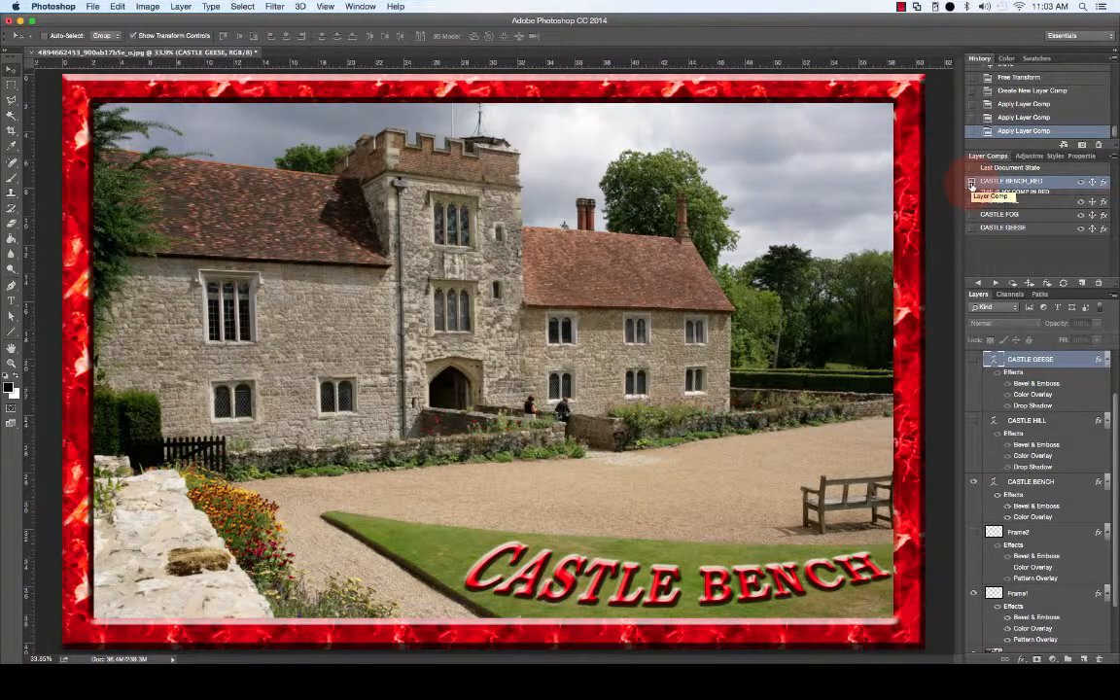
pyautogui.click(973, 228)
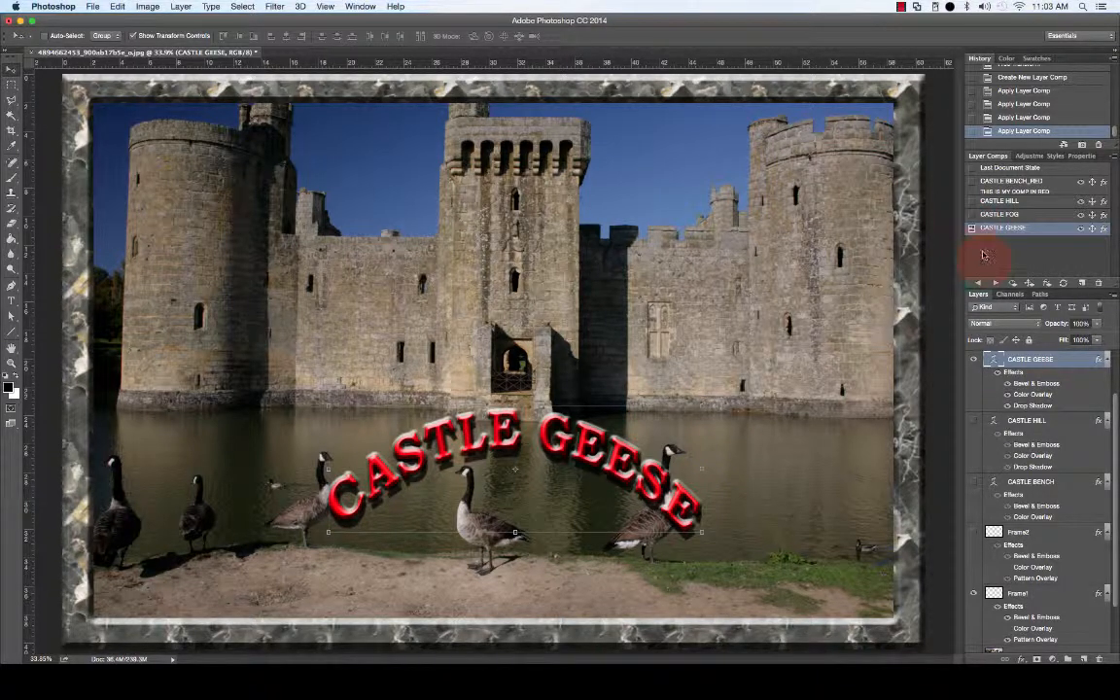
# - Compare the CASTLE BENCH_RED and CASTLE GEESE comps, and view the new layer comp options without creating one
pyautogui.click(973, 182)
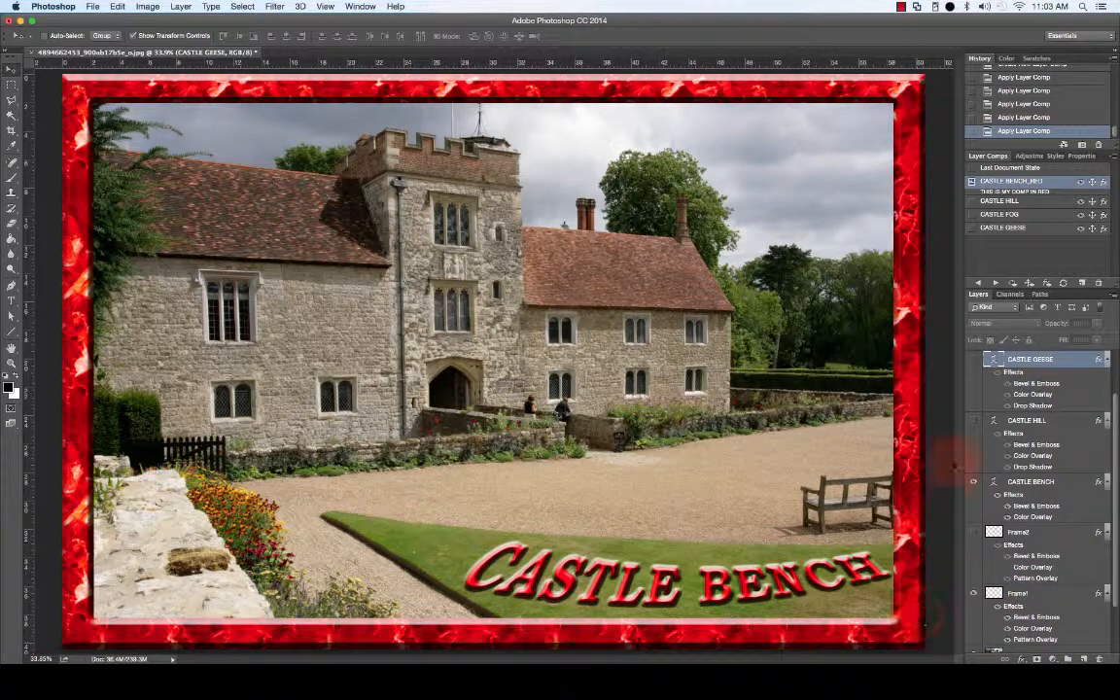
pyautogui.click(971, 229)
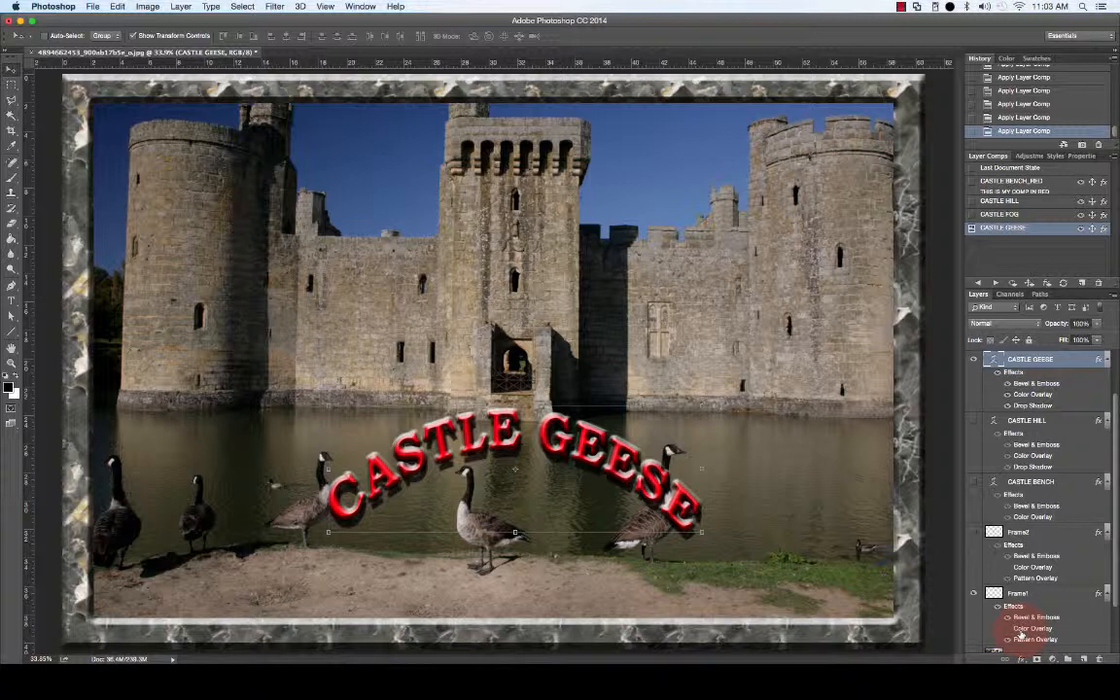
pyautogui.click(1083, 284)
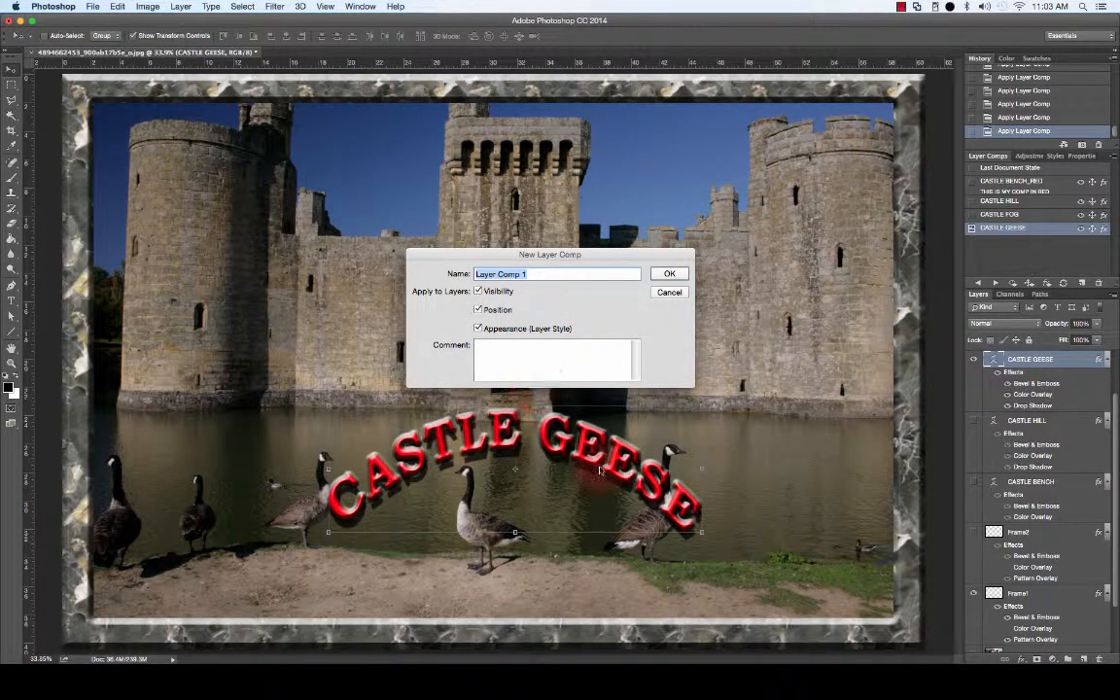
pyautogui.click(669, 292)
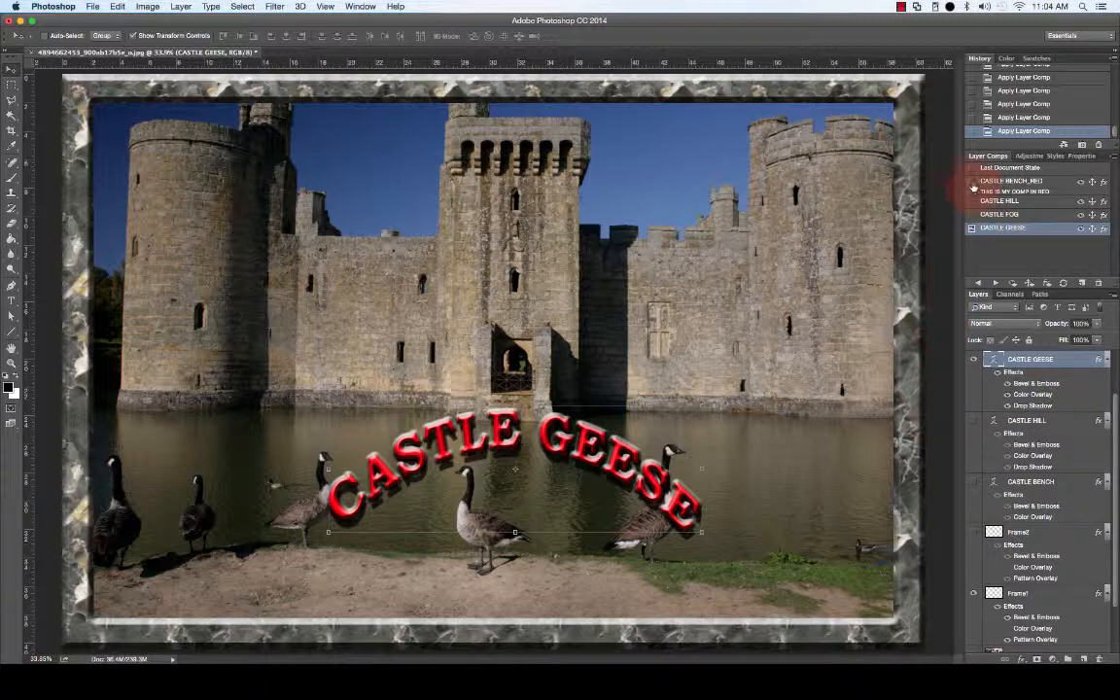
# - Cycle through all four layer comps in list order, from CASTLE BENCH_RED to CASTLE GEESE
pyautogui.click(971, 182)
pyautogui.click(972, 201)
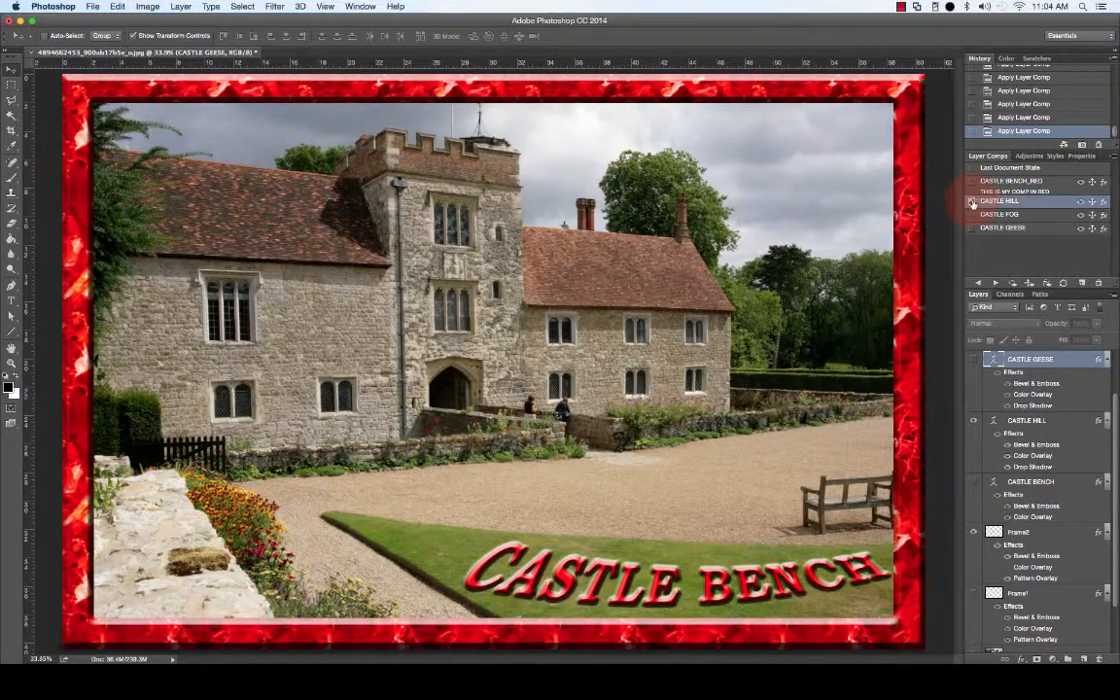
pyautogui.click(971, 214)
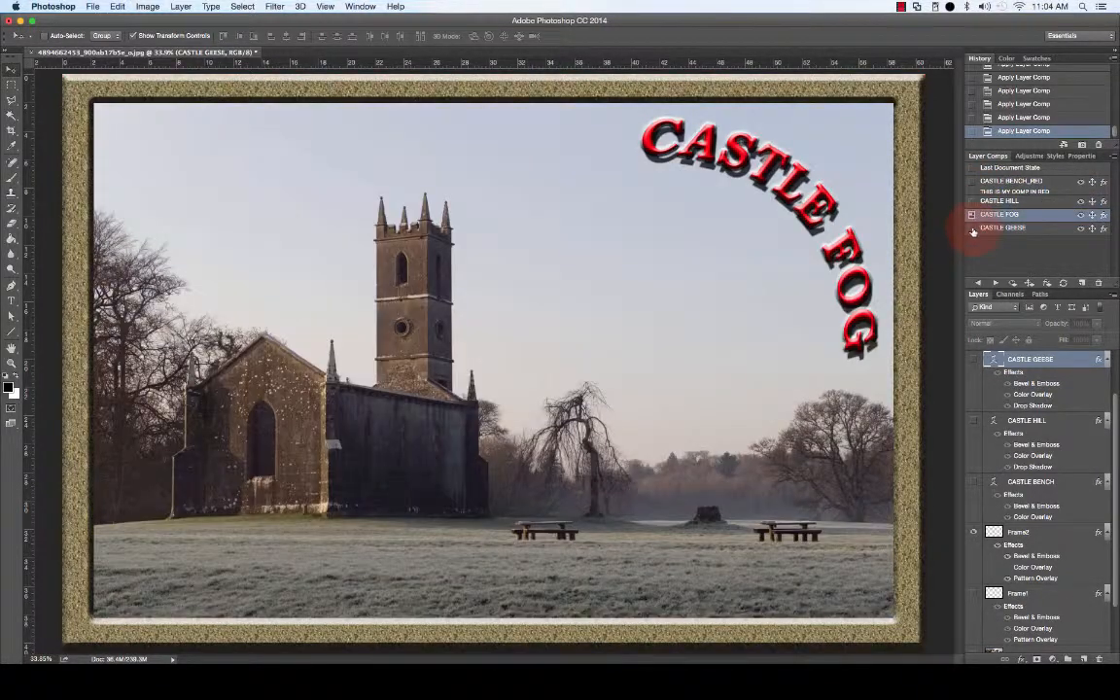
pyautogui.click(971, 227)
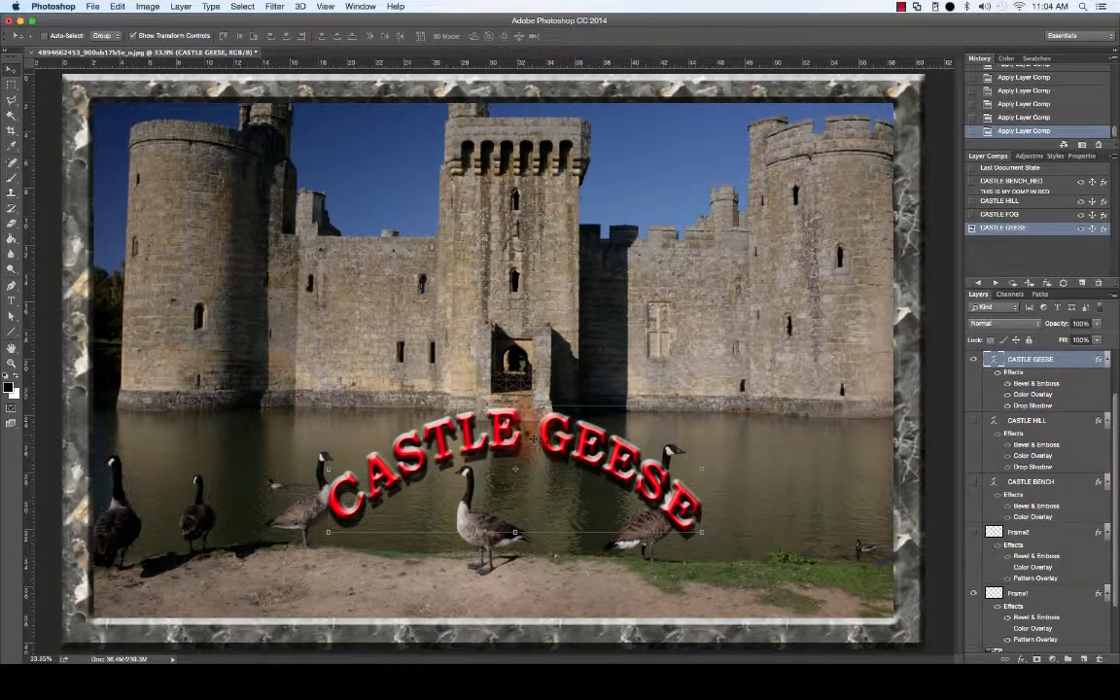
# - Try the CASTLE GEESE title across the top of the castle, and restore its saved position by reapplying the CASTLE GEESE comp
pyautogui.moveTo(570, 447); pyautogui.dragTo(573, 118)
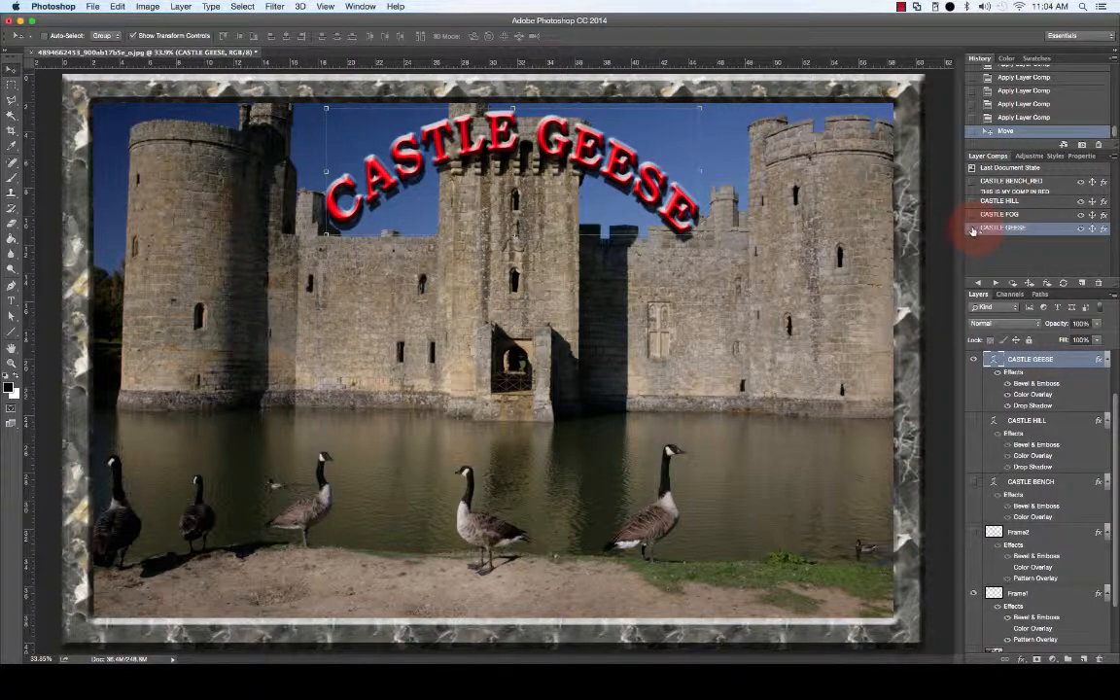
pyautogui.click(972, 229)
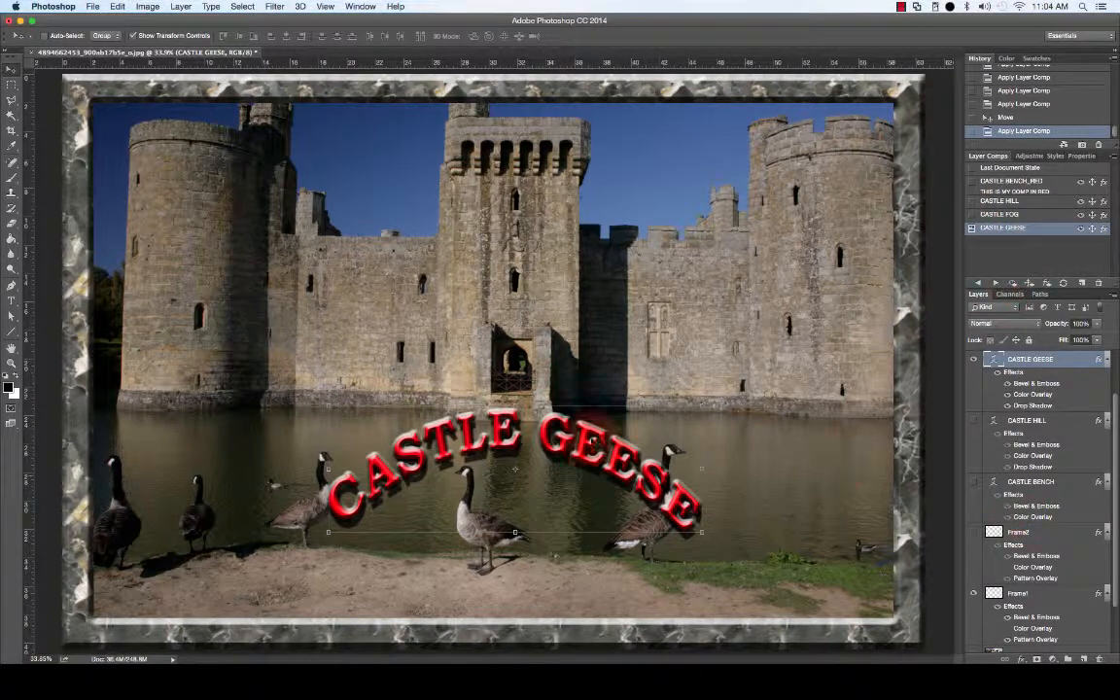
# - Move the CASTLE GEESE title up across the top of the central tower and update the CASTLE GEESE layer comp
pyautogui.moveTo(556, 440); pyautogui.dragTo(557, 157)
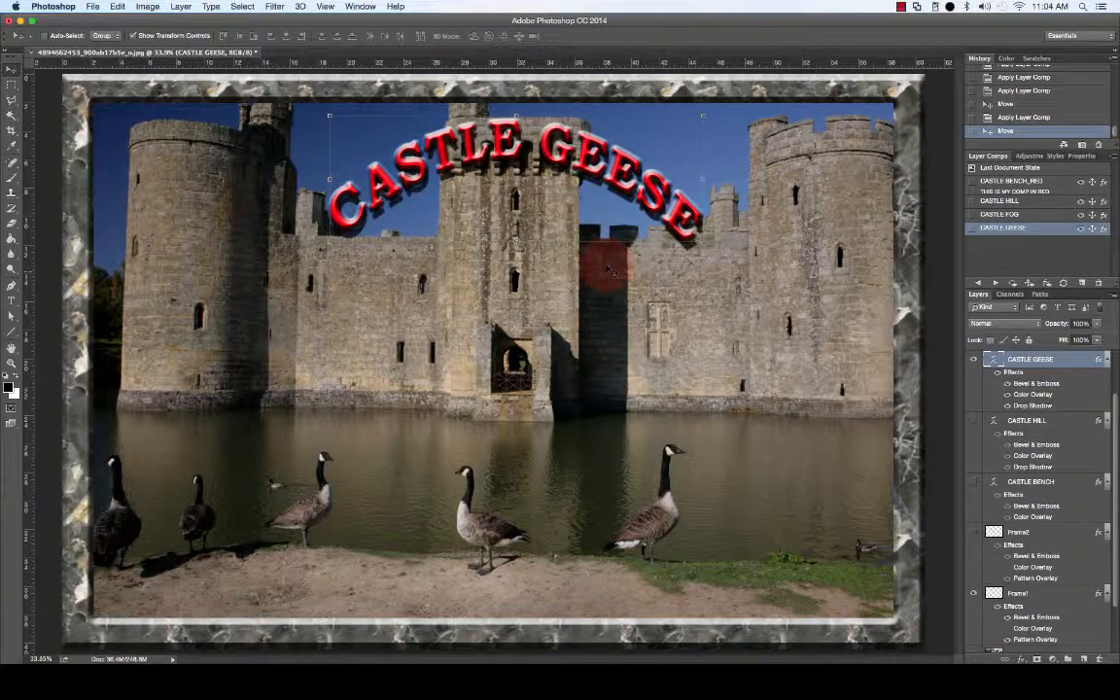
pyautogui.click(1065, 283)
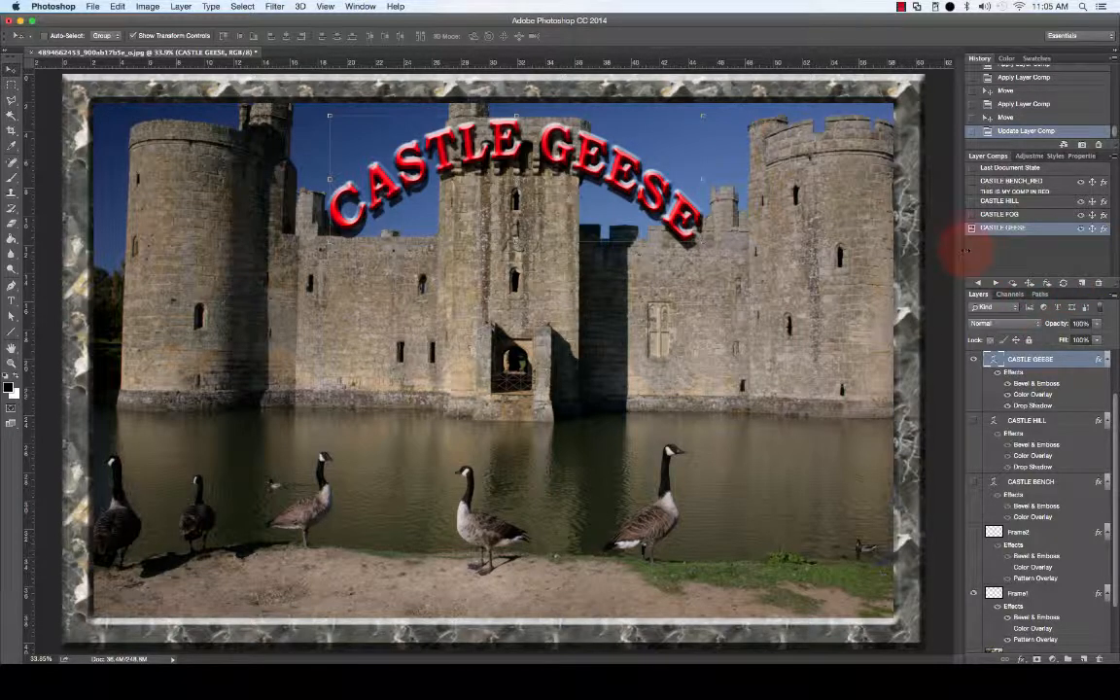
# - Check the updated CASTLE GEESE comp by applying CASTLE FOG and switching back to CASTLE GEESE
pyautogui.click(972, 215)
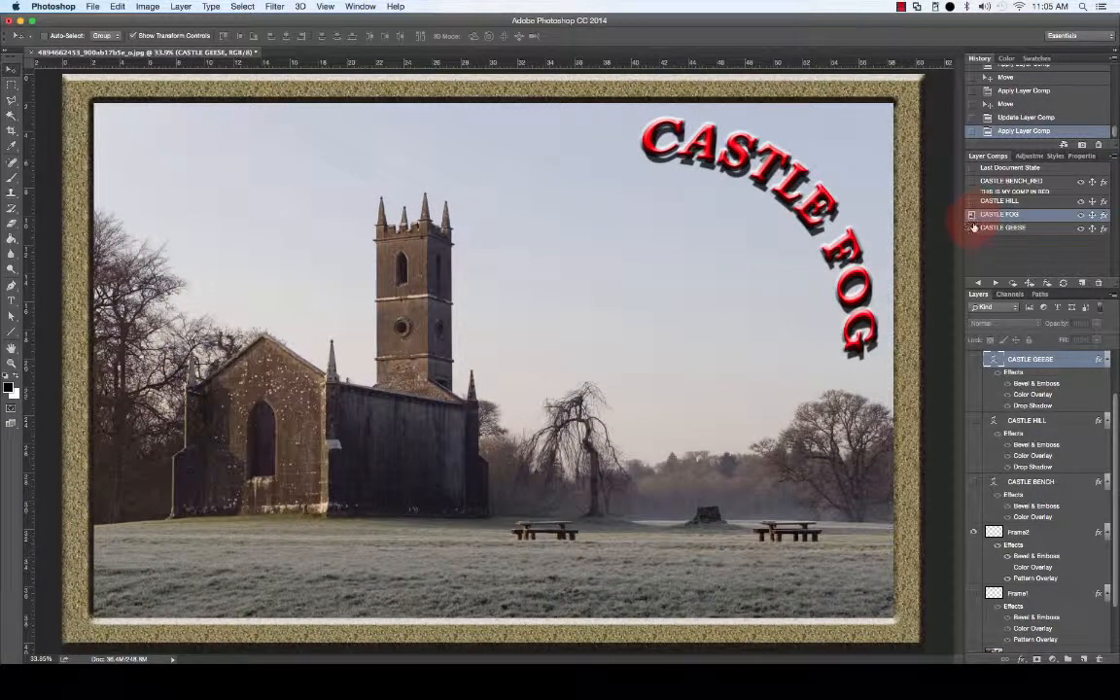
pyautogui.click(973, 227)
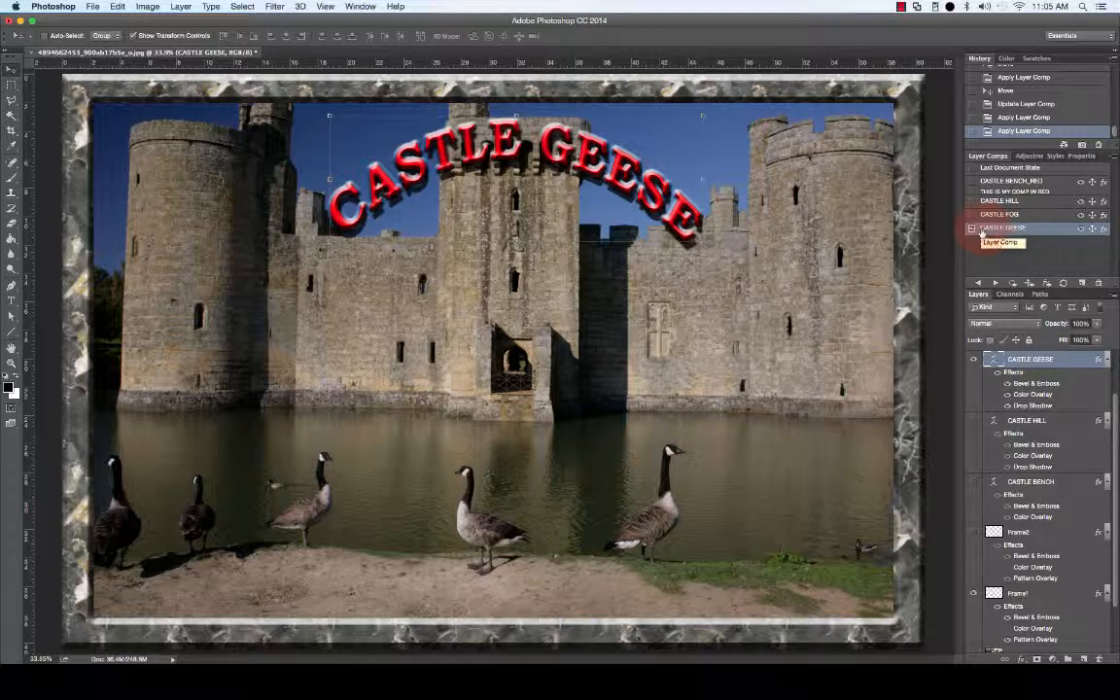
pyautogui.click(901, 7)
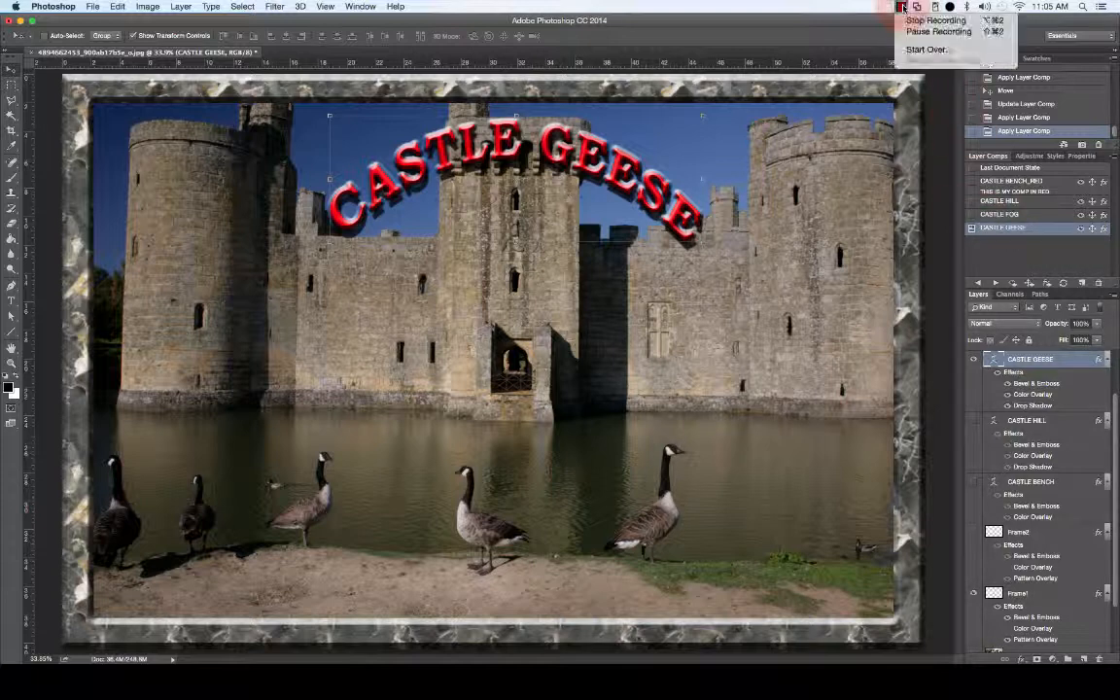